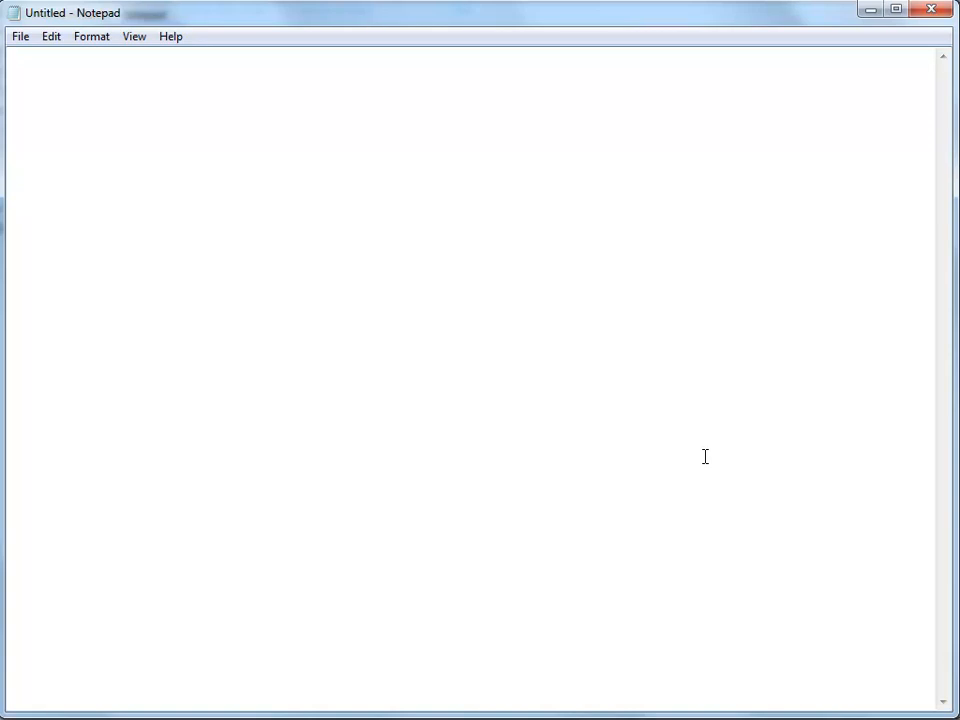
Write the first two brace groups: {How To|Ways To|Methods Of} and {Lose Weight|Shed Weight|Lost Fat|Drop Fat|Drop Unwanted Pounds}.
type("{}")
key("Left")
type("How To")
key("shift+Left")
key("Right")
type("\\")
key("BackSpace")
type("Ways To|M")
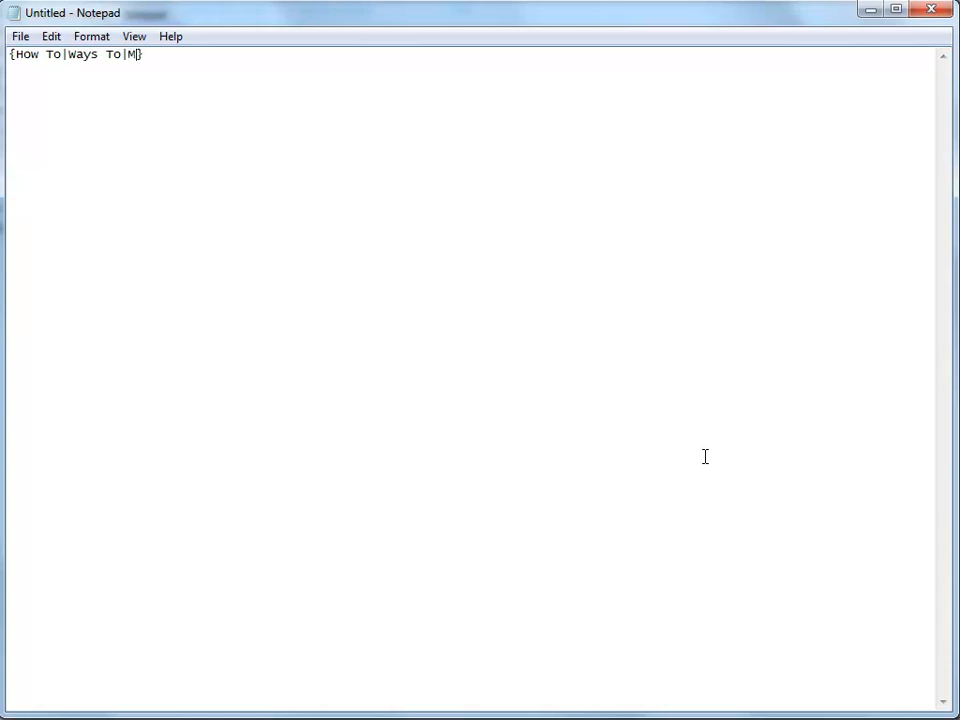
type("ethods Of")
key("End")
type("{Lose Weig")
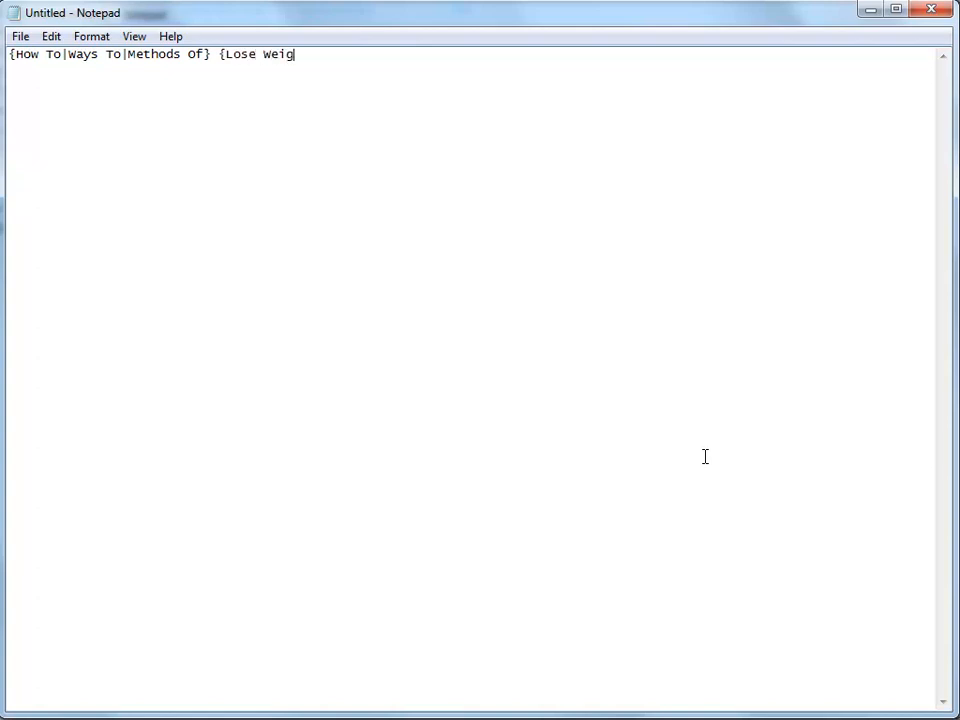
type("ht|Shed Weight|Los")
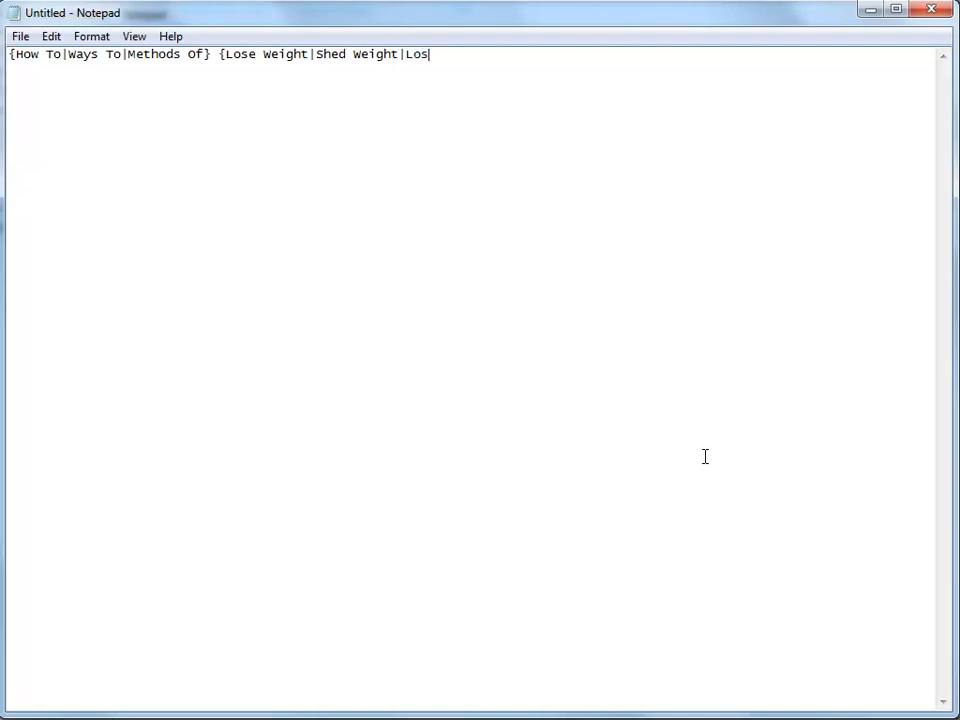
type("t Fat|Drop Fat|")
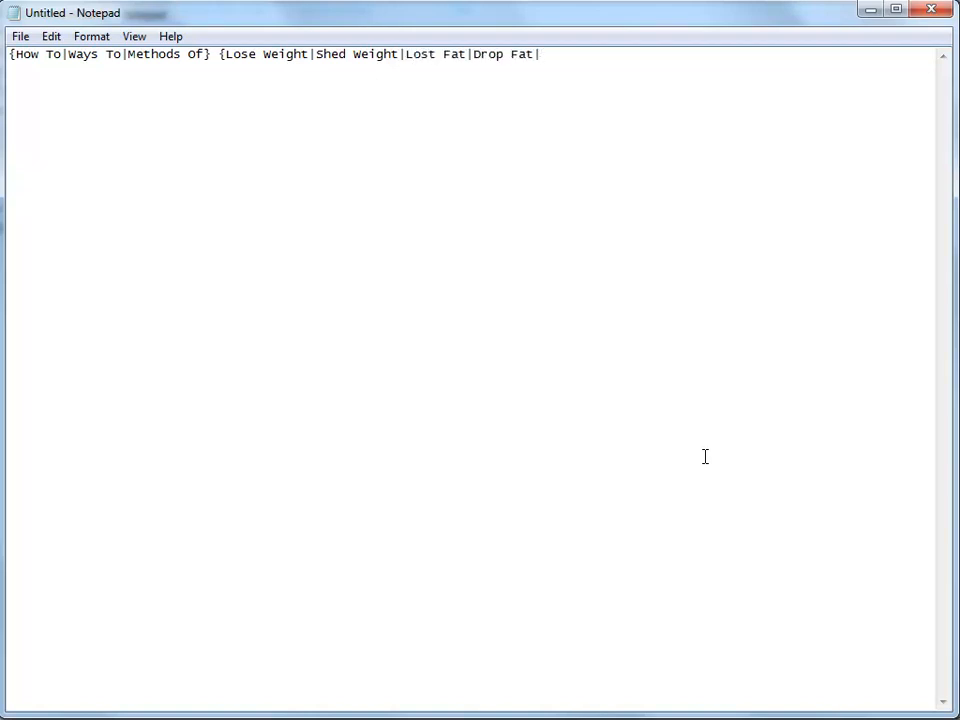
type("Drop Unwanted")
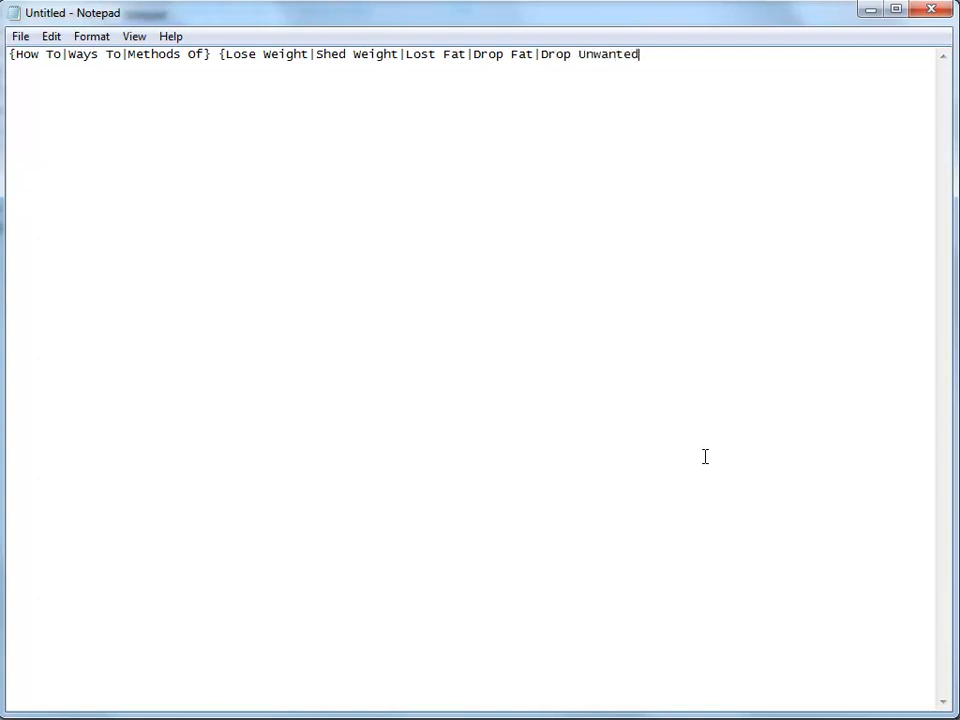
type(" P")
key("BackSpace")
type("Pounds}")
Add the third group {Quickly|Fast|Without Delay|Today|Speedily}, correcting typos, then start a new line.
type("{Quickfly")
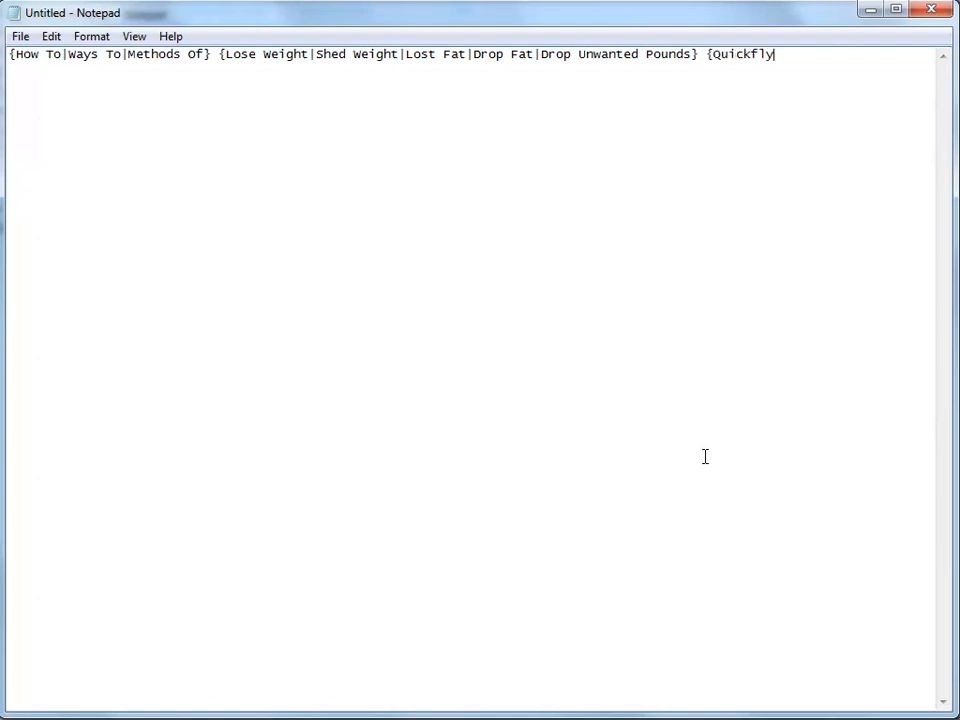
type("|Fast")
key("Left")
key("Left")
key("Left")
key("Left")
key("Left")
key("Left")
key("Left")
key("Left")
key("Delete")
key("End")
type("|~Without ")
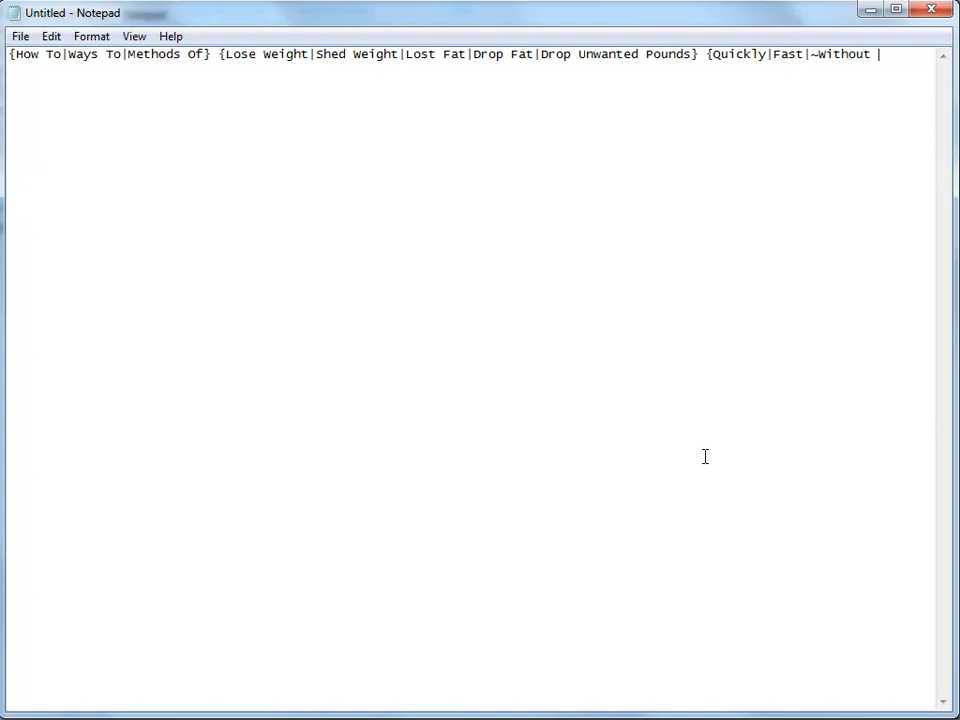
type("Delay|Today")
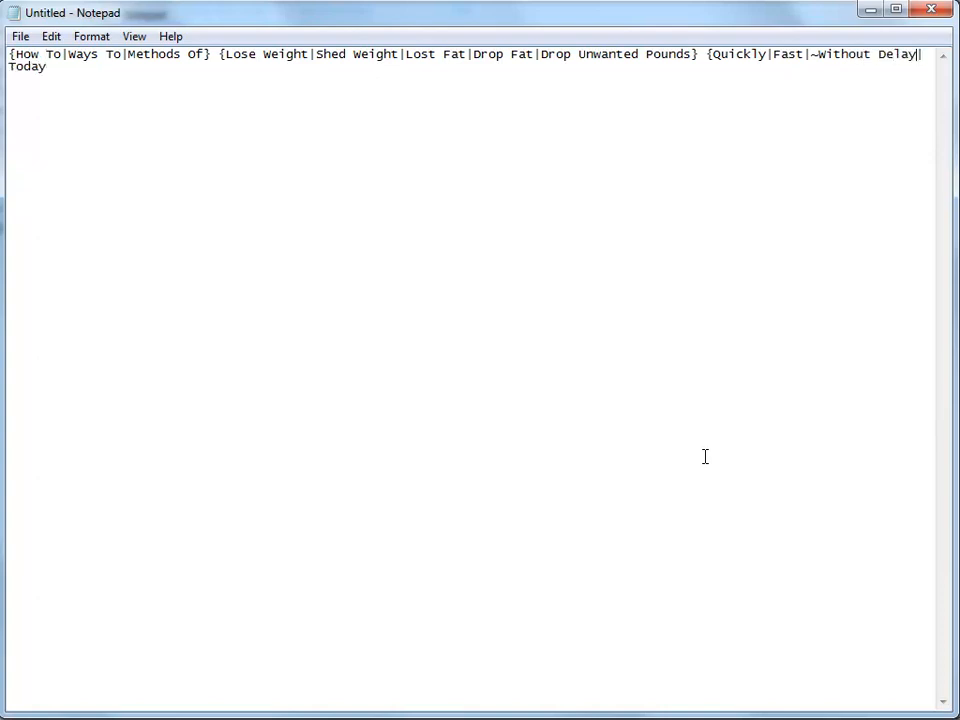
key("ctrl+Left")
key("ctrl+Left")
key("BackSpace")
key("ctrl+End")
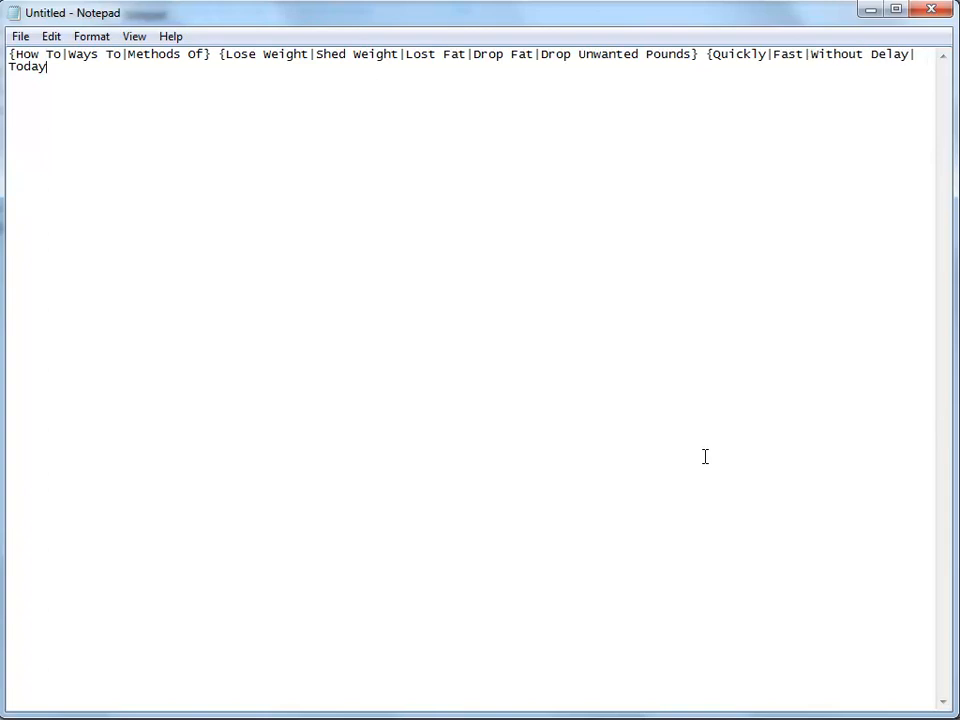
type("|Spo")
key("BackSpace")
type("eedily}")
key("Return")
key("Return")
List three example titles: How To Shed Weight Fast, Ways To Lose Weight Quickly, Methods of Drop Fat Without Delay.
type("How To She")
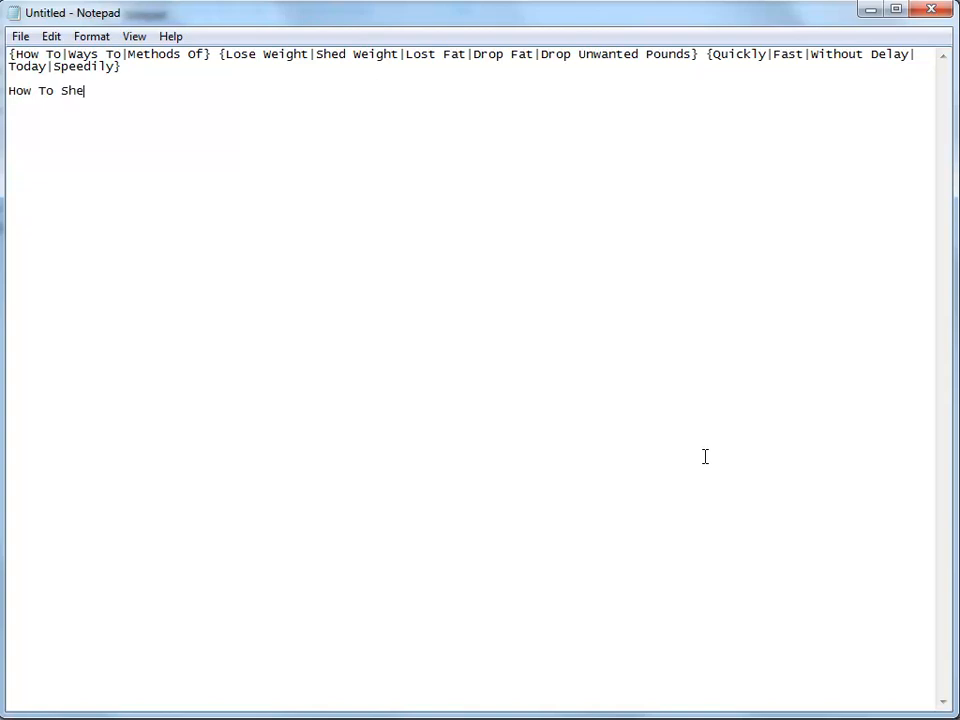
type("d Weight Fast")
key("Return")
type("Way")
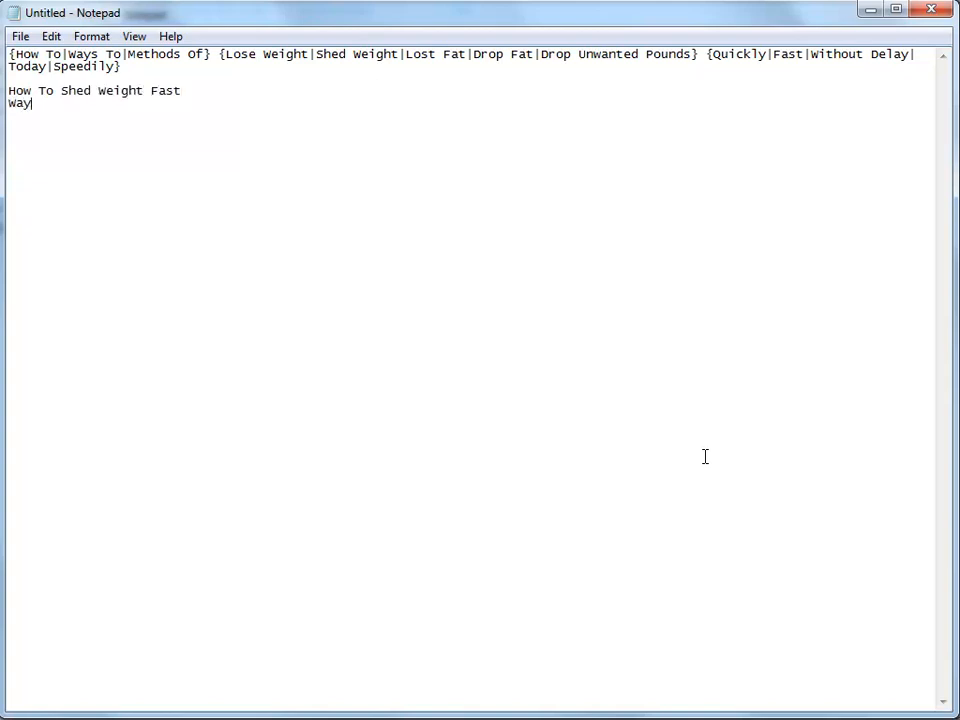
type("s To Lose Weight Quickly")
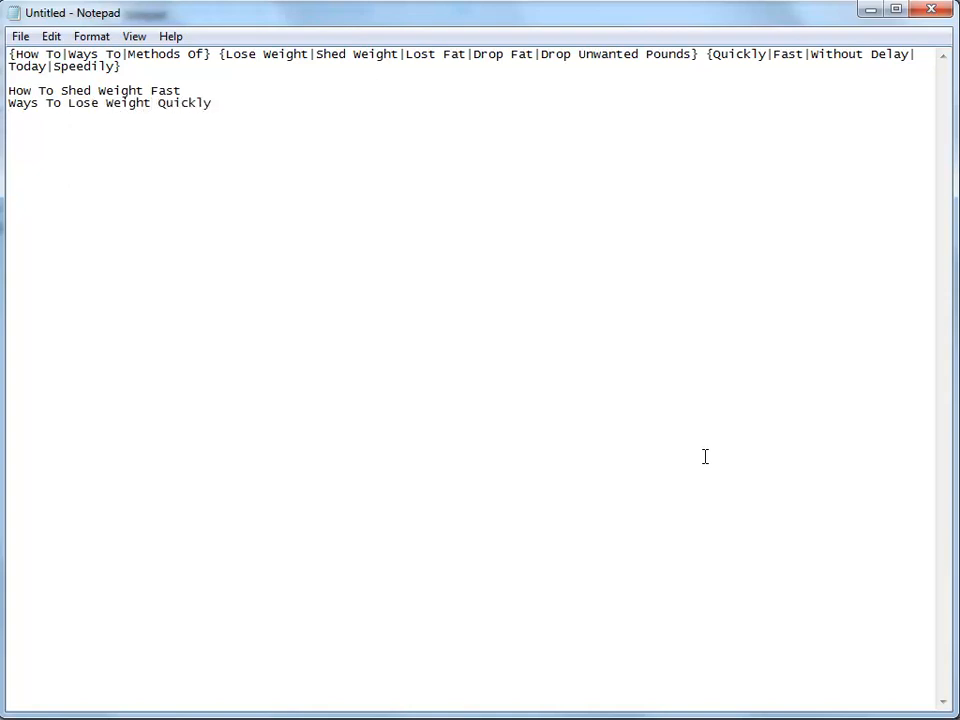
key("Return")
type("Methods of Drop F")
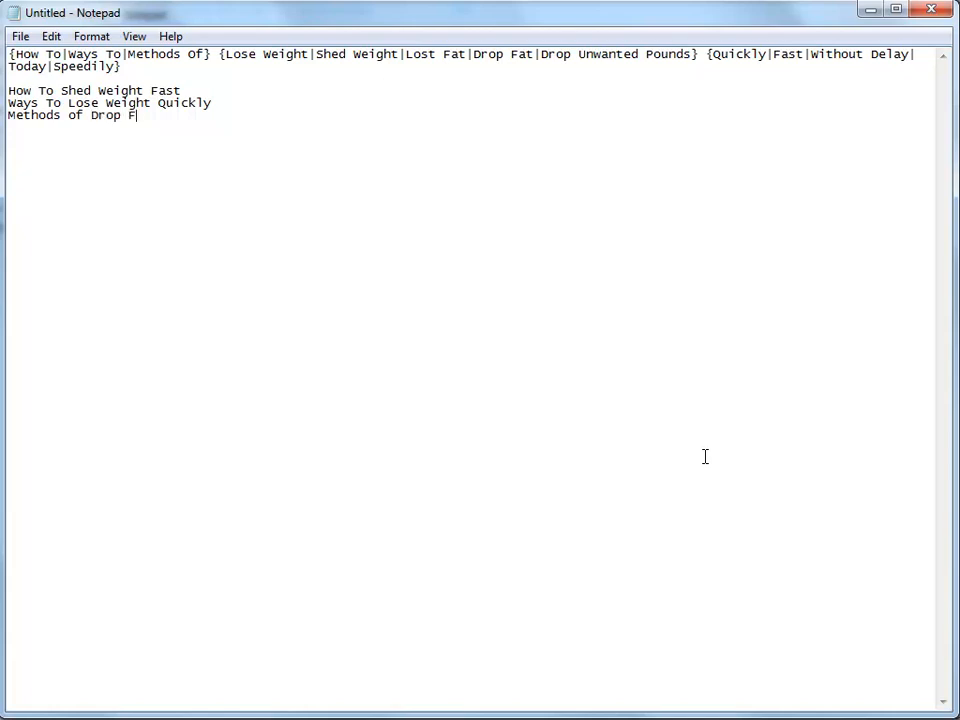
type("at Without Delay")
key("Return")
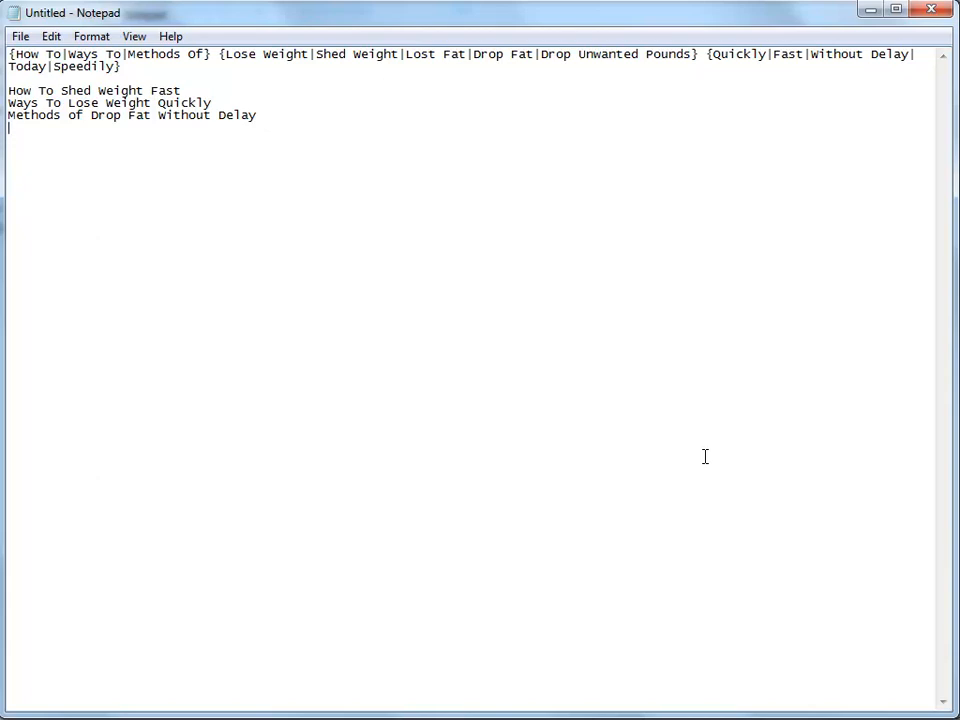
left_click(431, 54)
Correct 'Lost Fat' to 'Lose Fat' in the spintax title line.
key("Delete")
type("e")
key("Down")
key("Down")
key("Down")
key("Down")
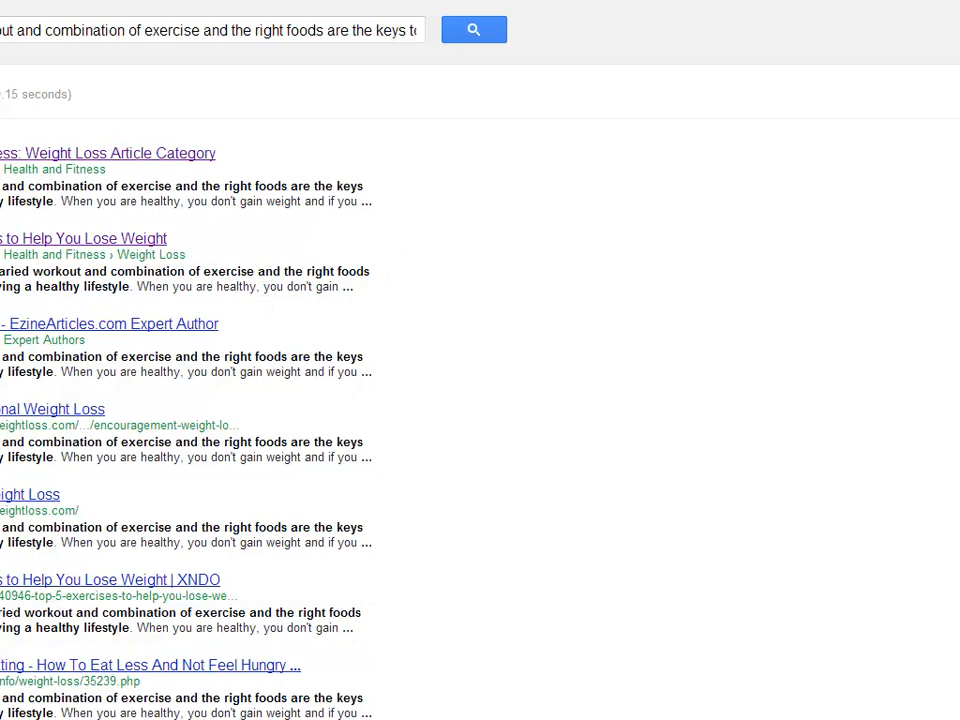
Restore the Chrome window, move it left, and scroll through the exact-phrase search results.
left_click(959, 0)
left_click_drag(714, 0, 156, 0)
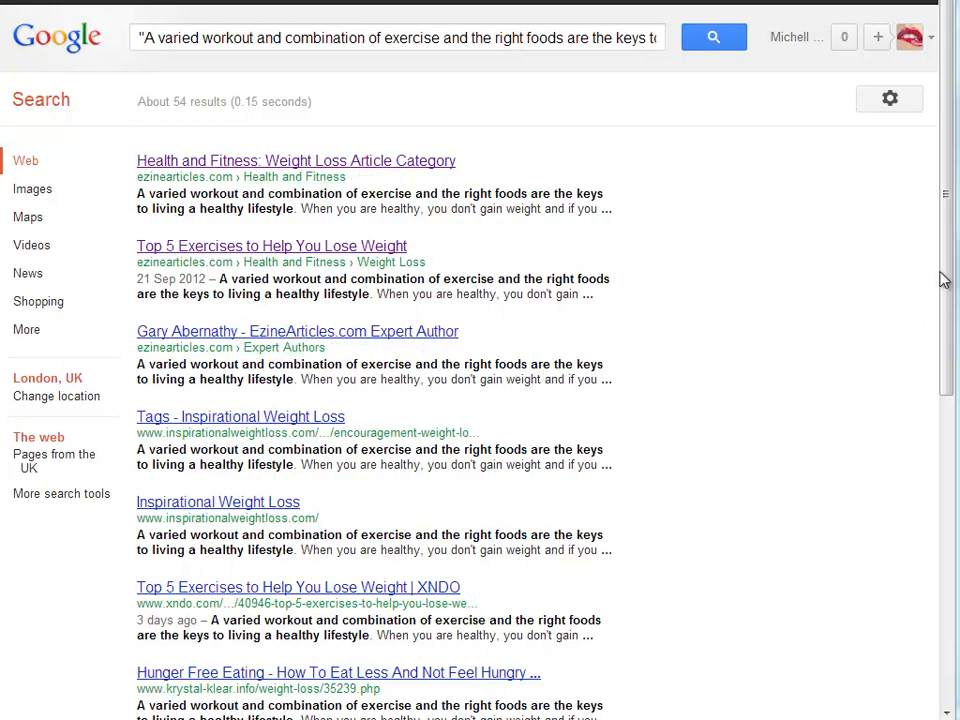
scroll(943, 280, "down", 6)
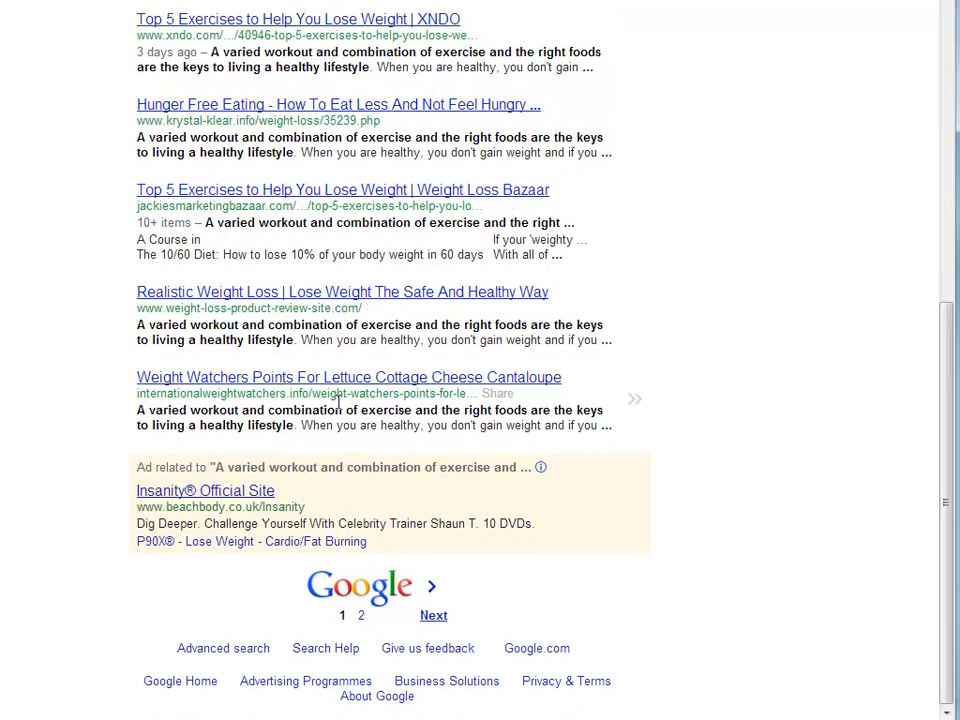
Go to results page 2 and repeat the search with omitted results included.
left_click(435, 616)
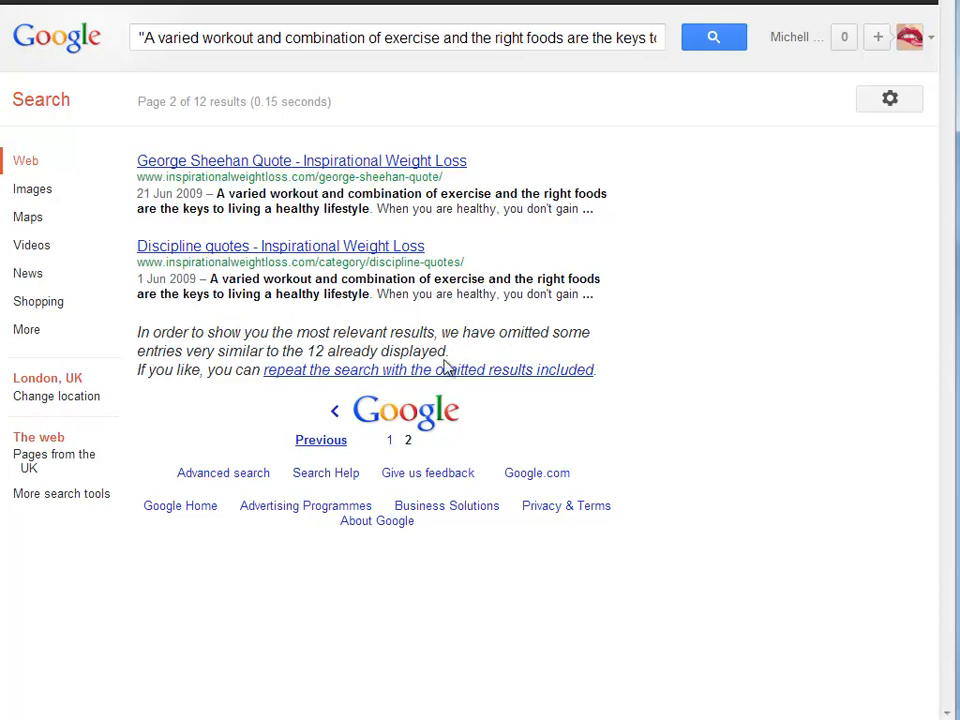
left_click(282, 372)
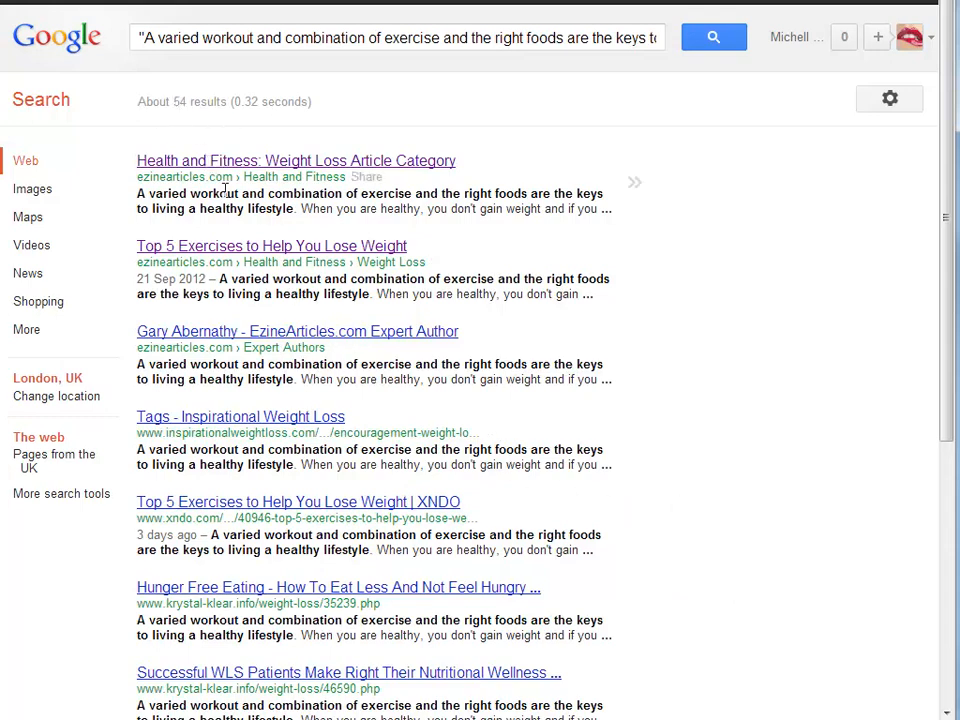
Look over the search results, then switch to the whowasStPatrick article in Notepad.
scroll(630, 437, "down", 5)
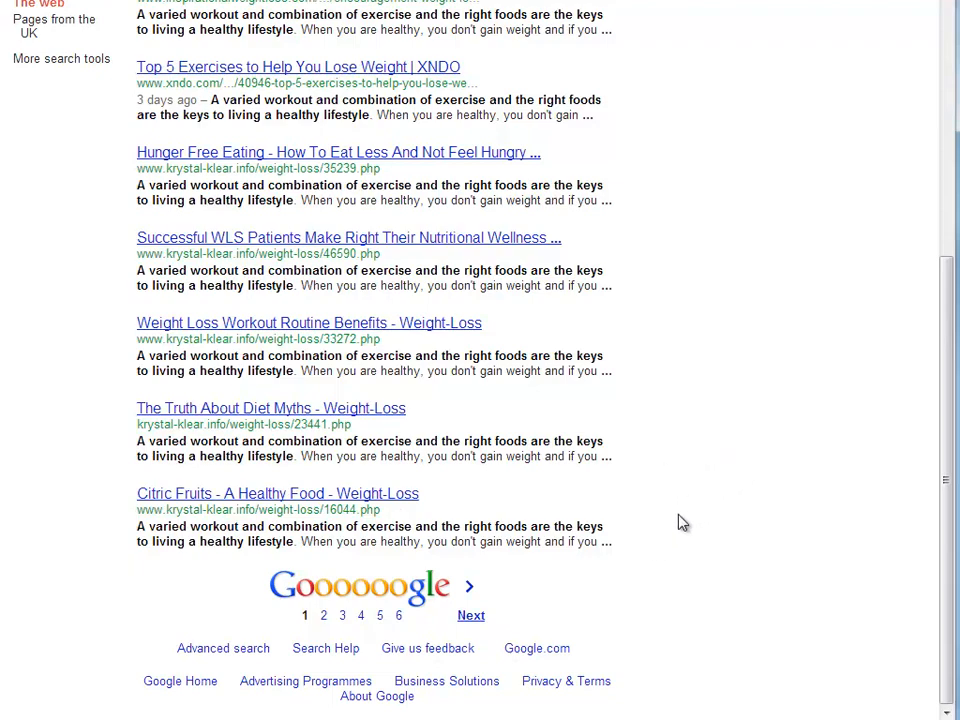
scroll(666, 531, "up", 5)
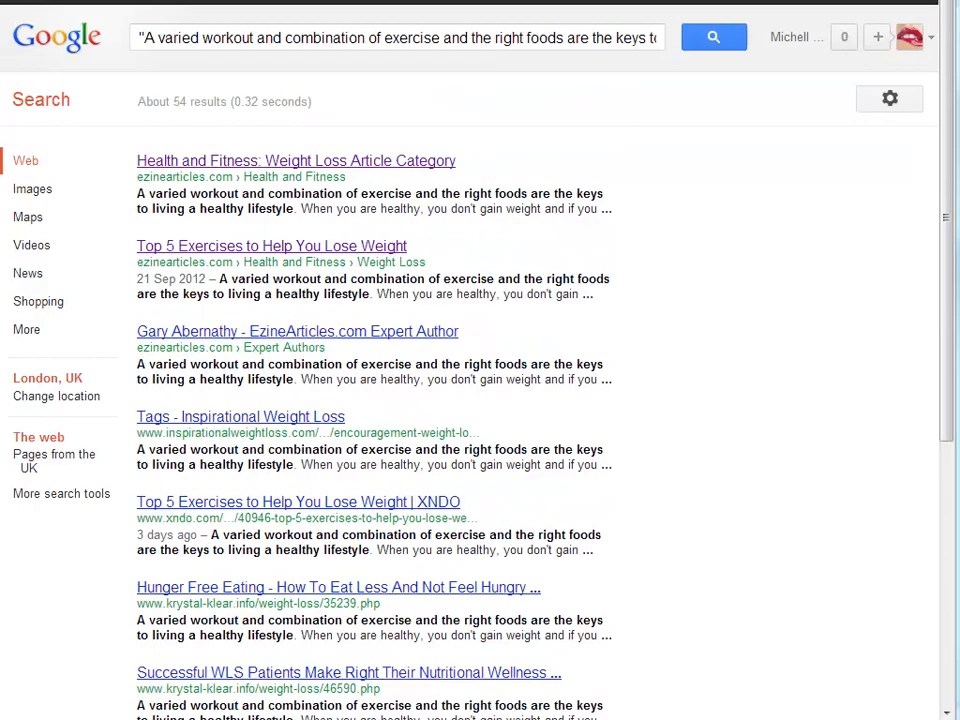
key("alt+Tab")
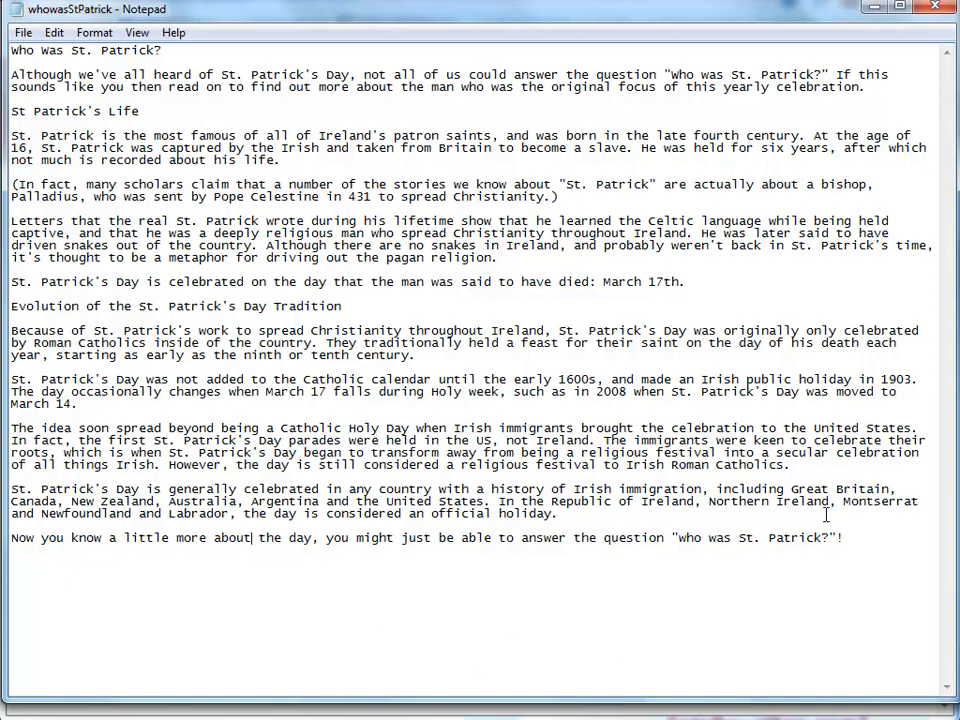
Select the entire St. Patrick article text and minimize Notepad.
left_click_drag(873, 537, 10, 48)
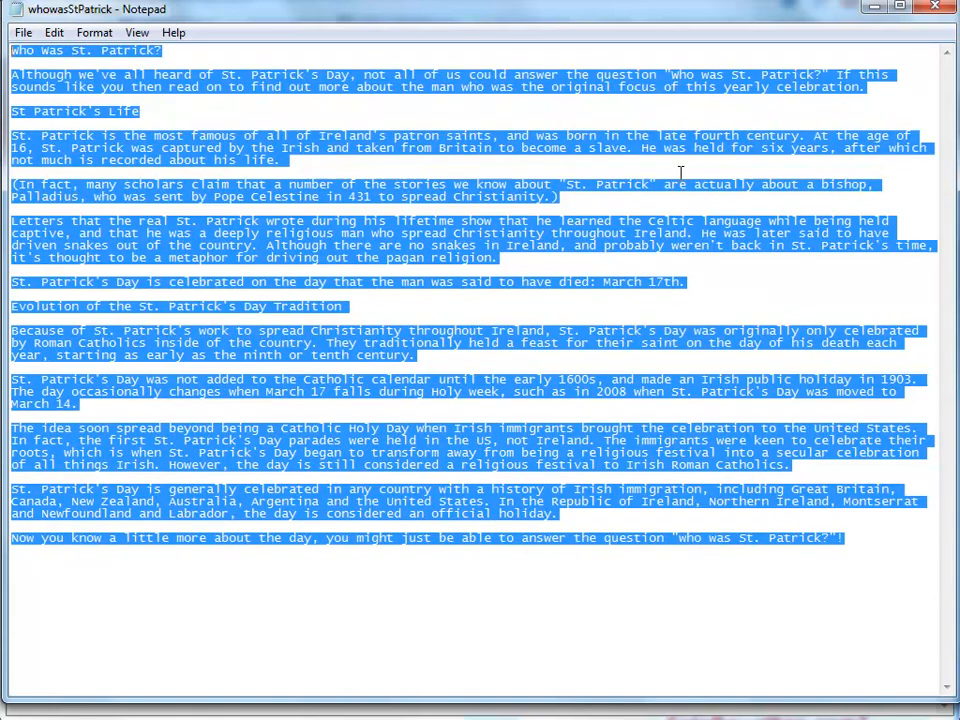
left_click(874, 6)
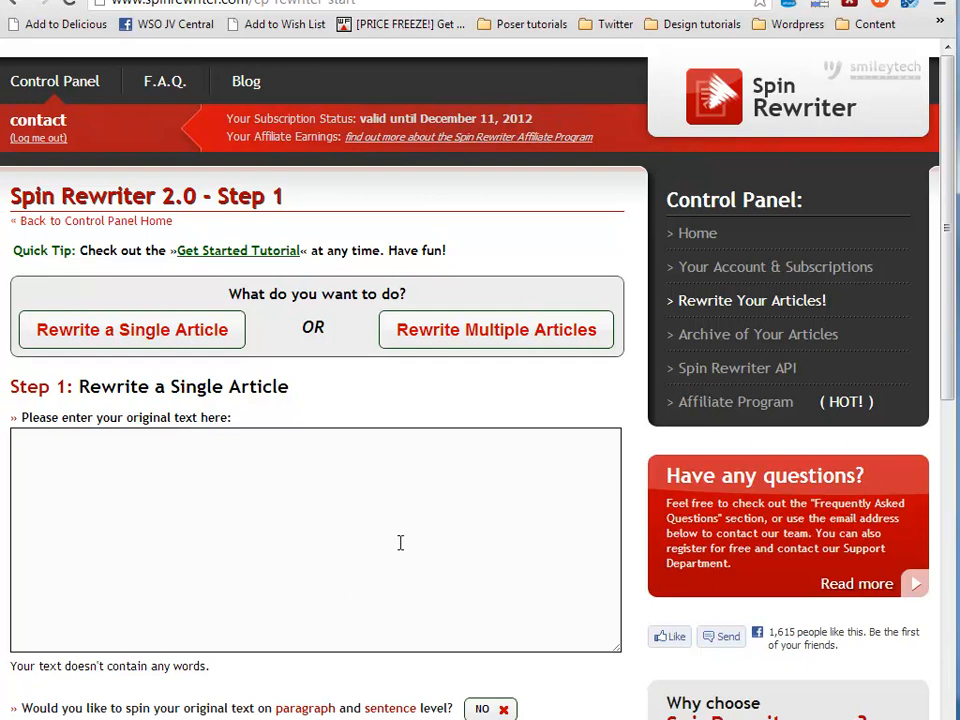
Paste the St. Patrick article into the original-text box and start the rewriting process.
left_click(360, 520)
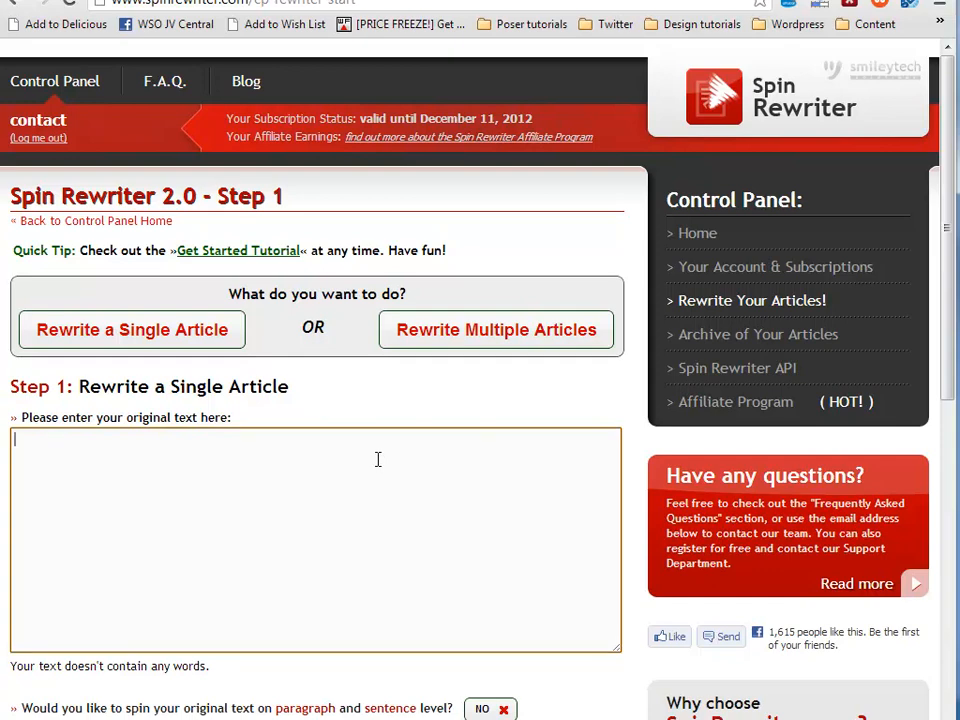
key("ctrl+v")
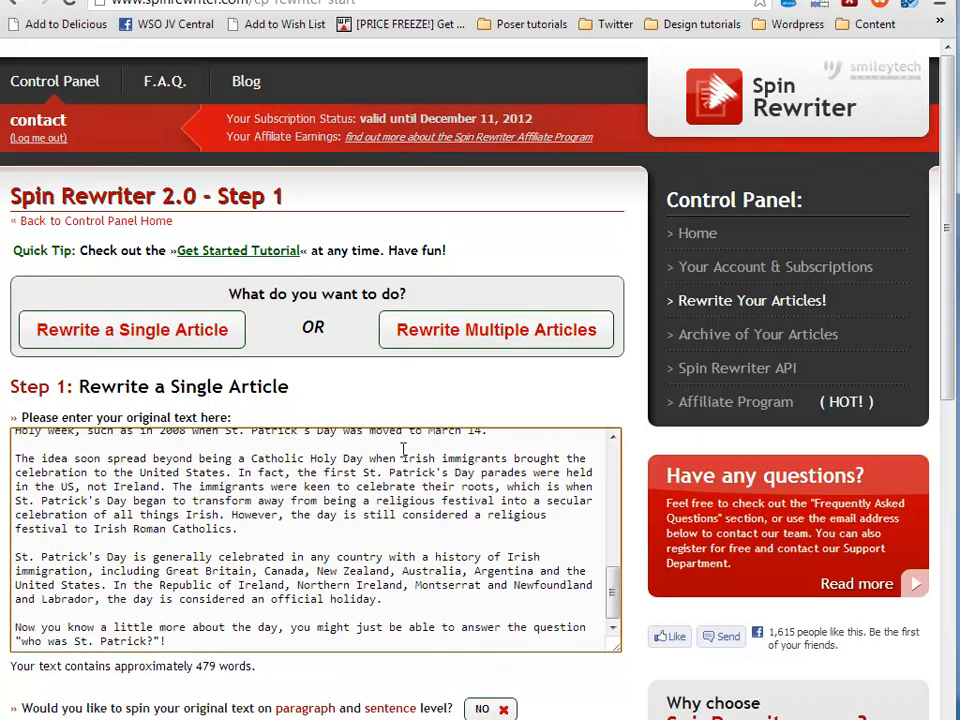
scroll(634, 467, "down", 4)
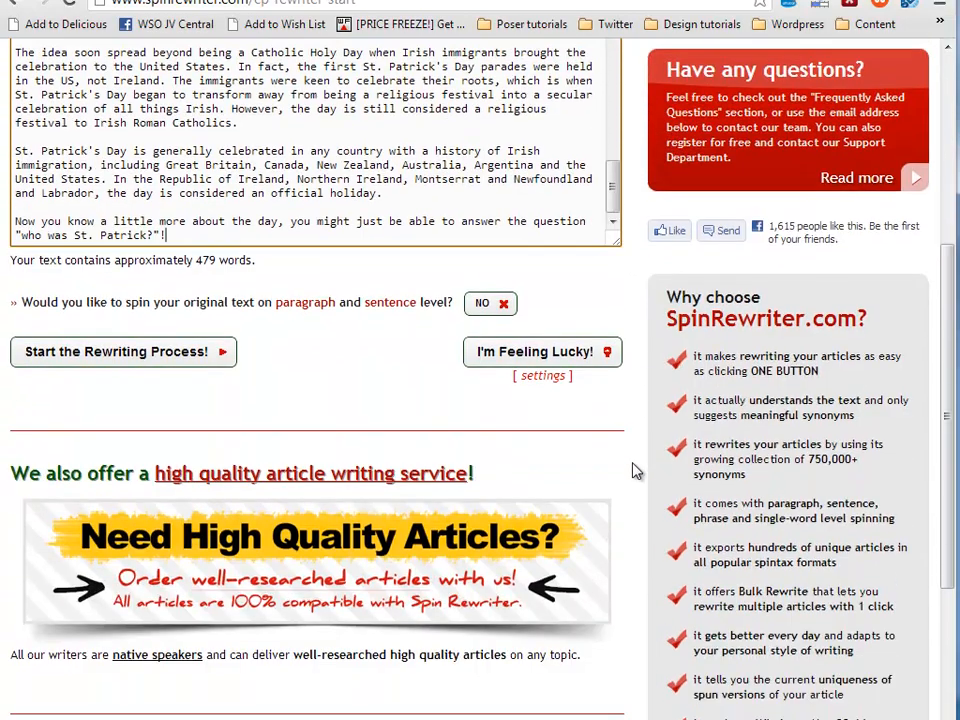
left_click(204, 350)
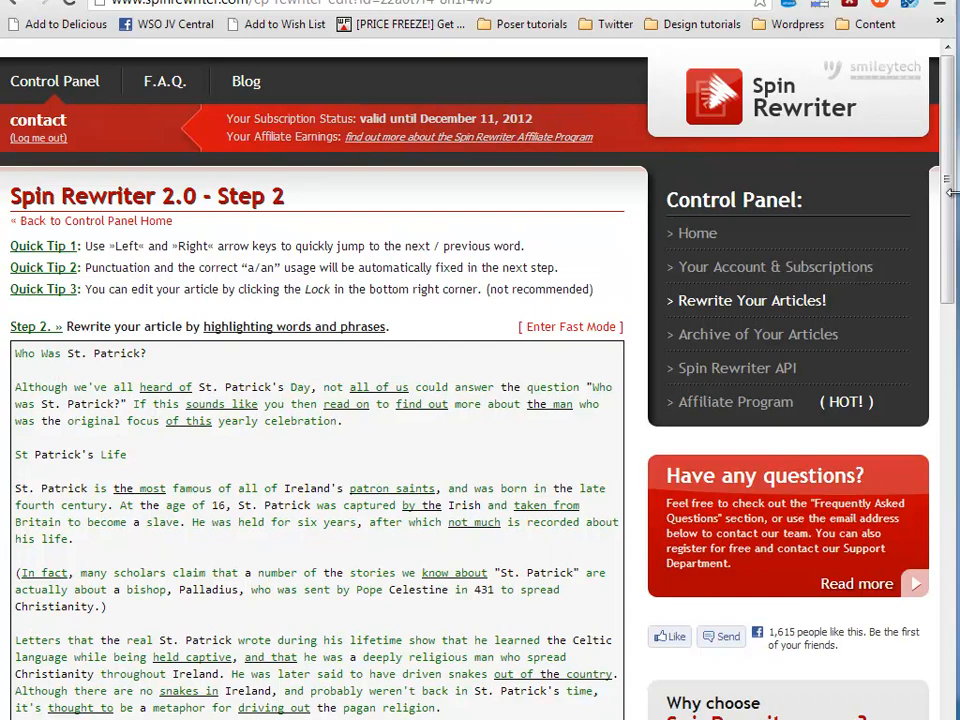
In One-Click Rewrite settings, replace the protected keywords with saint, st patrick and holiday.
scroll(470, 380, "down", 1)
scroll(470, 380, "down", 5)
scroll(470, 380, "up", 4)
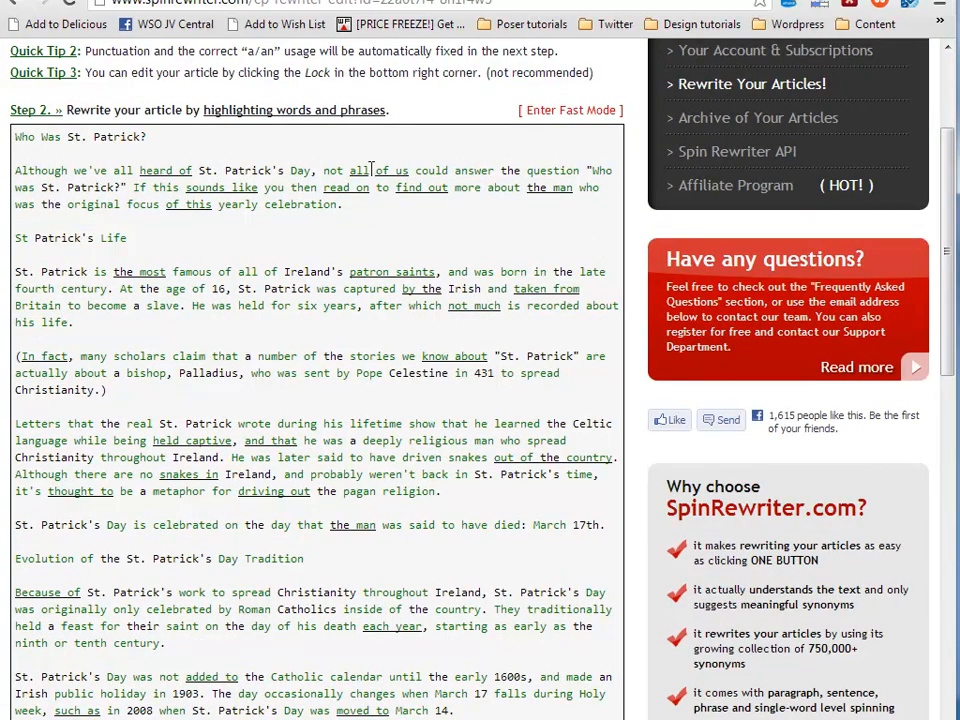
left_click_drag(948, 200, 948, 458)
left_click(231, 296)
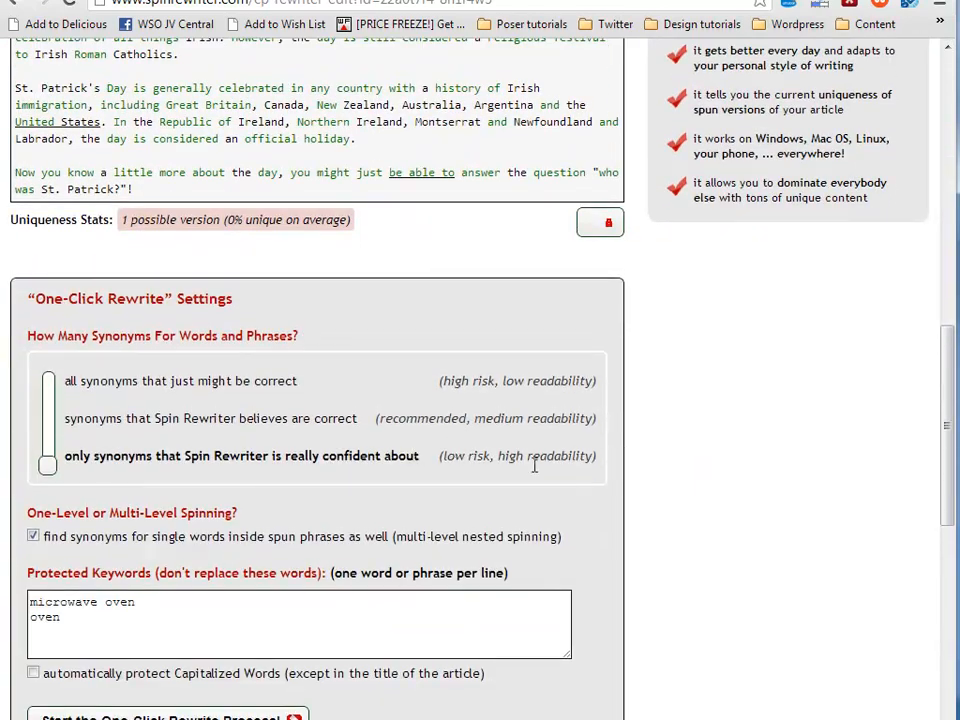
left_click(74, 636)
key("ctrl+a")
key("BackSpace")
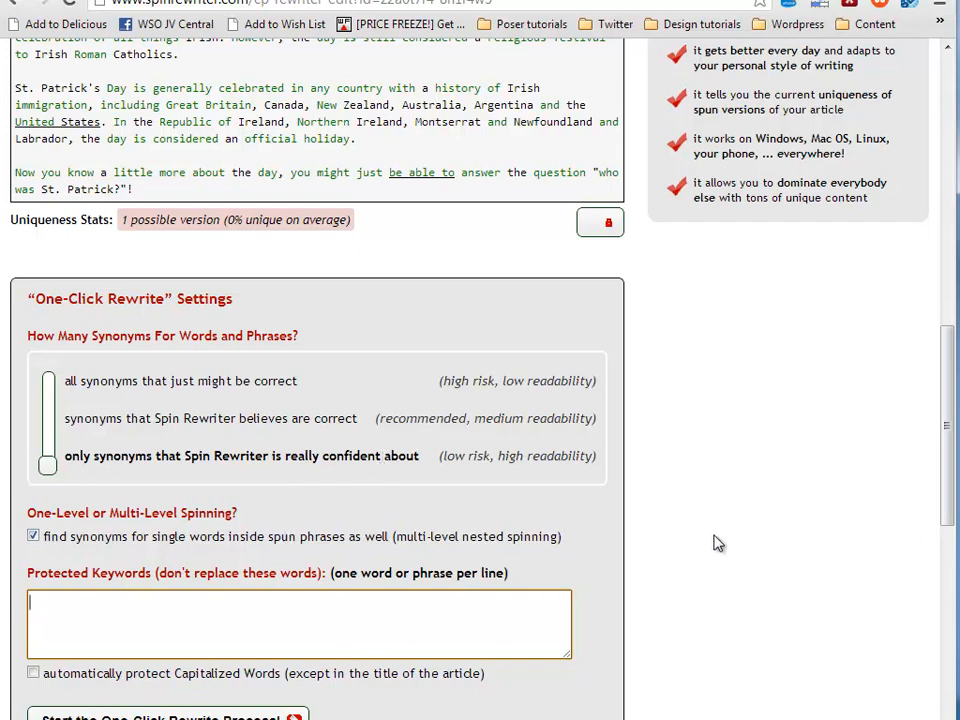
type("saint")
key("Return")
type("st patric")
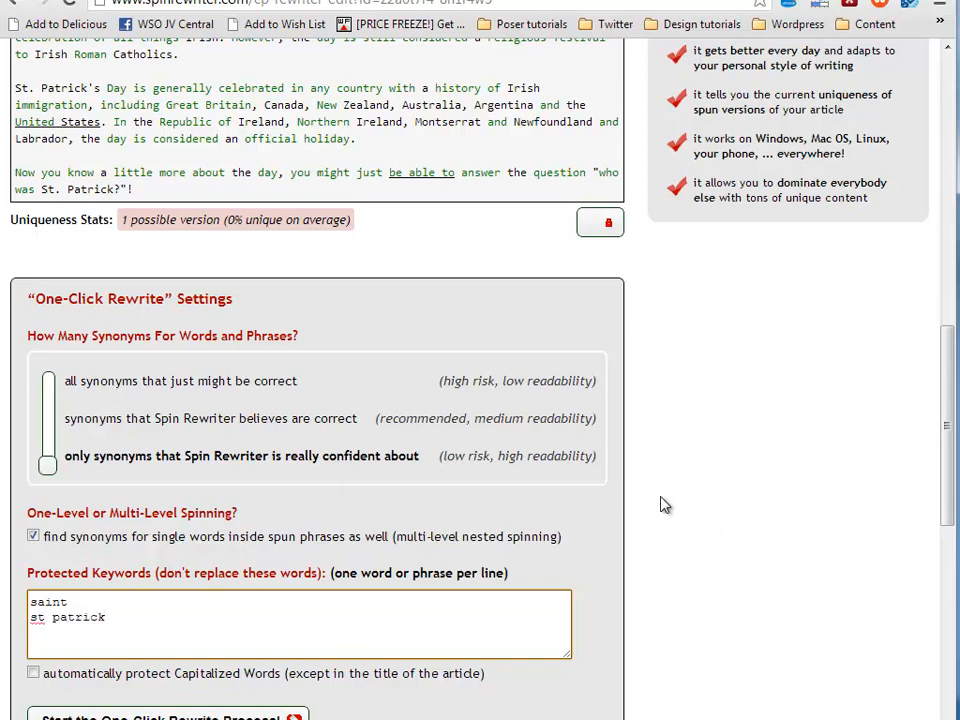
type("k")
key("Return")
type("holiday")
Also protect capitalized words and run the One-Click Rewrite on the article.
scroll(403, 579, "down", 1)
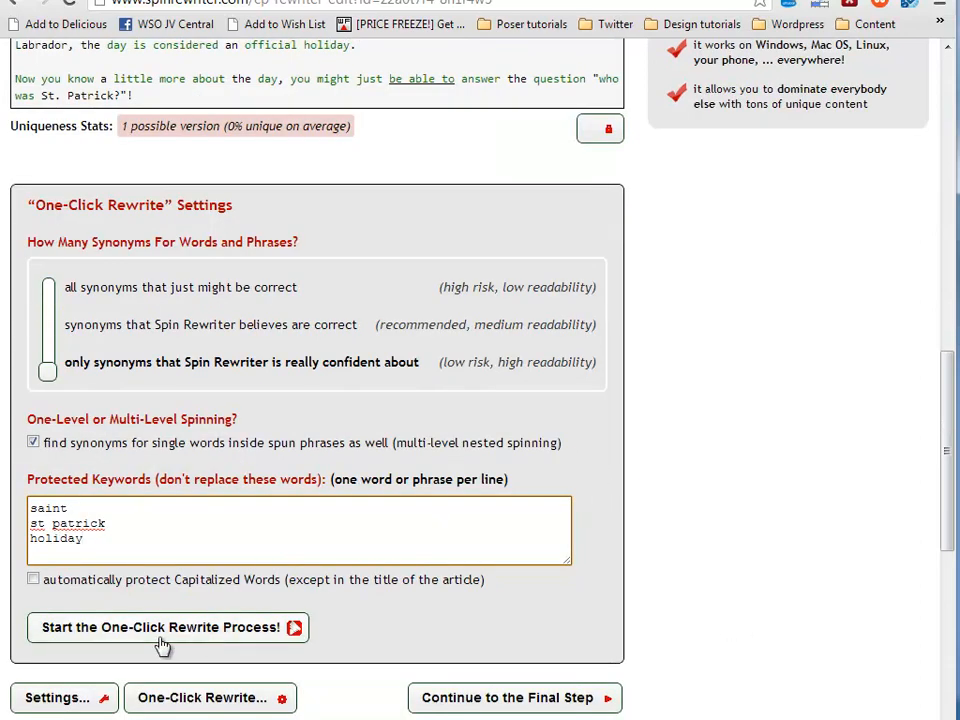
left_click(34, 581)
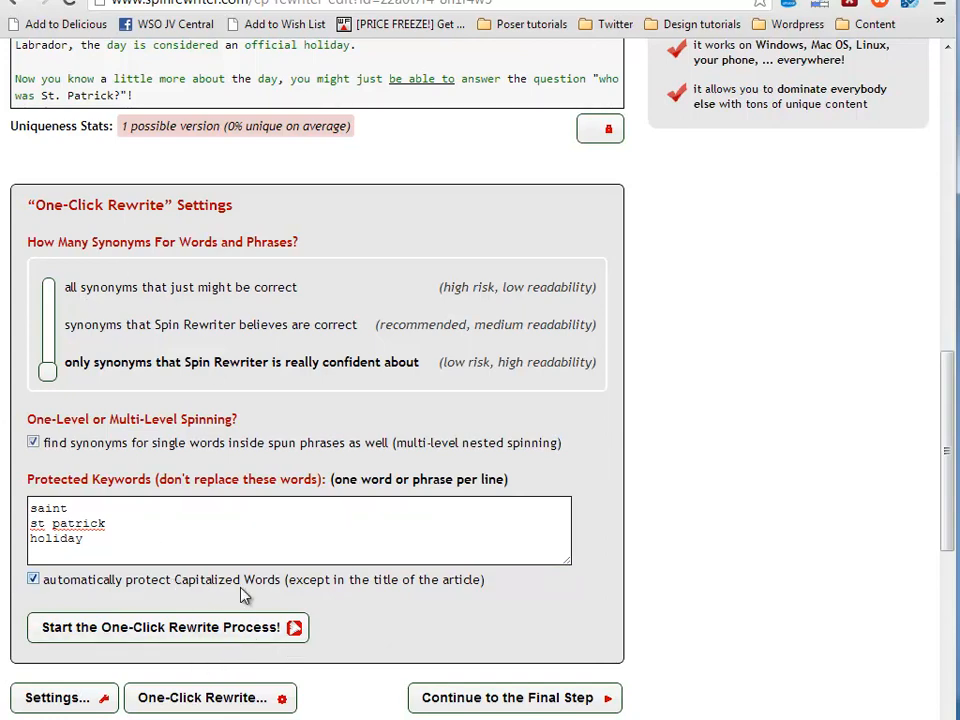
left_click(290, 624)
scroll(508, 581, "up", 3)
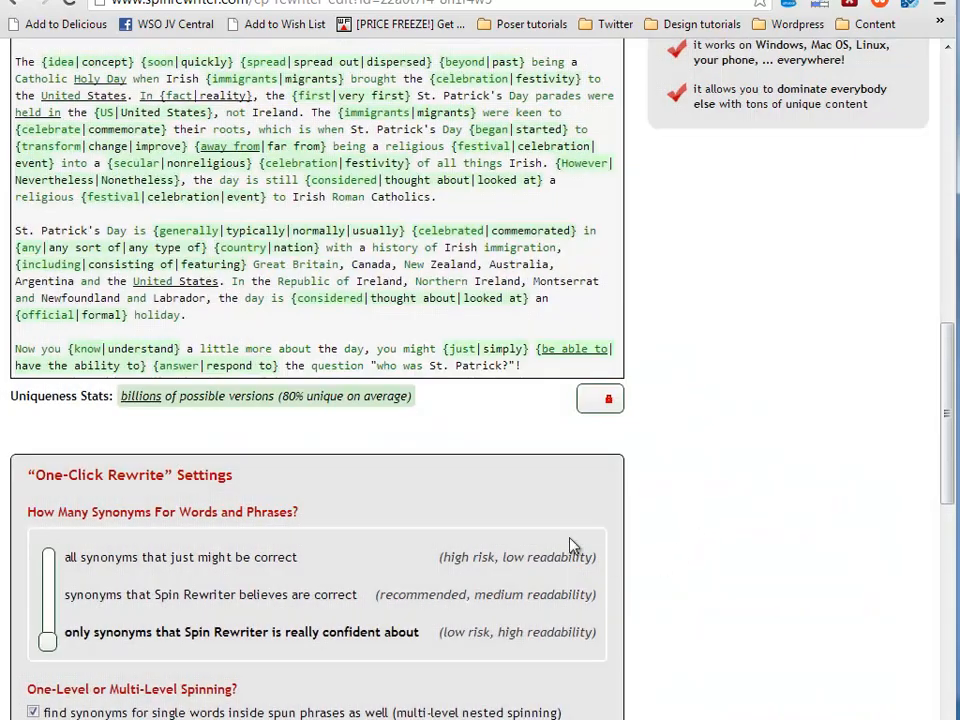
scroll(636, 568, "down", 3)
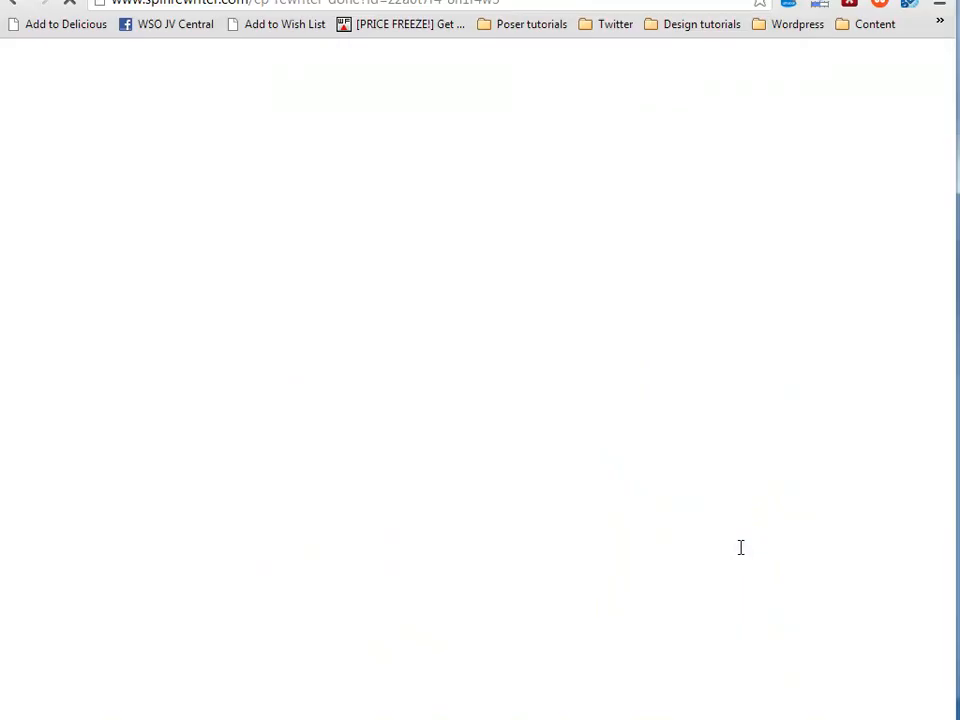
Generate a sample unique version of the spintax article on the Step 3 page.
scroll(655, 545, "down", 2)
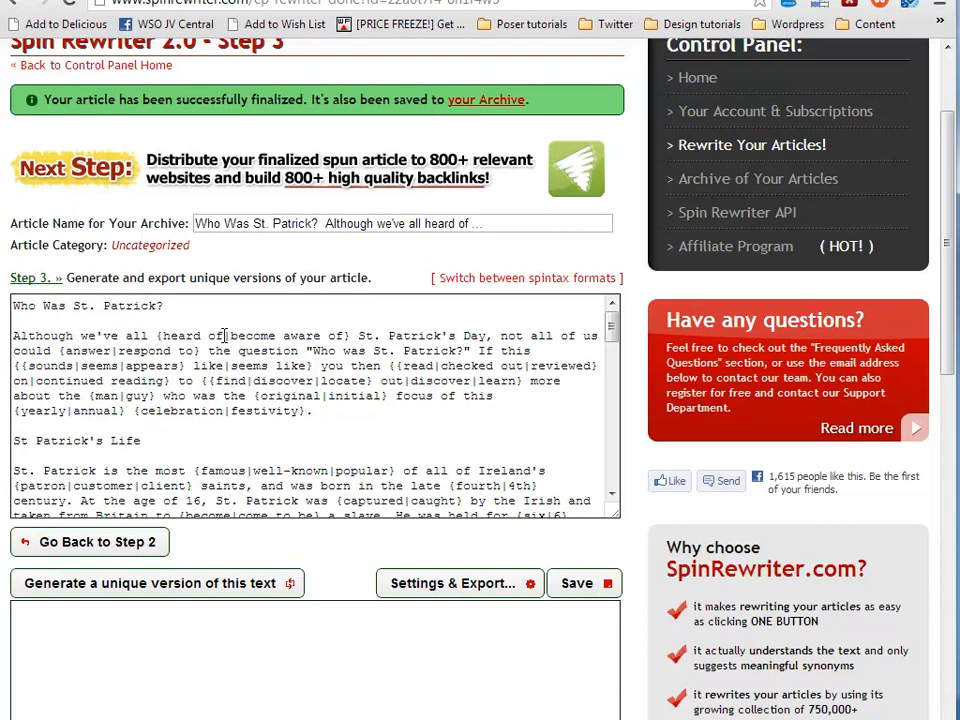
scroll(367, 448, "down", 2)
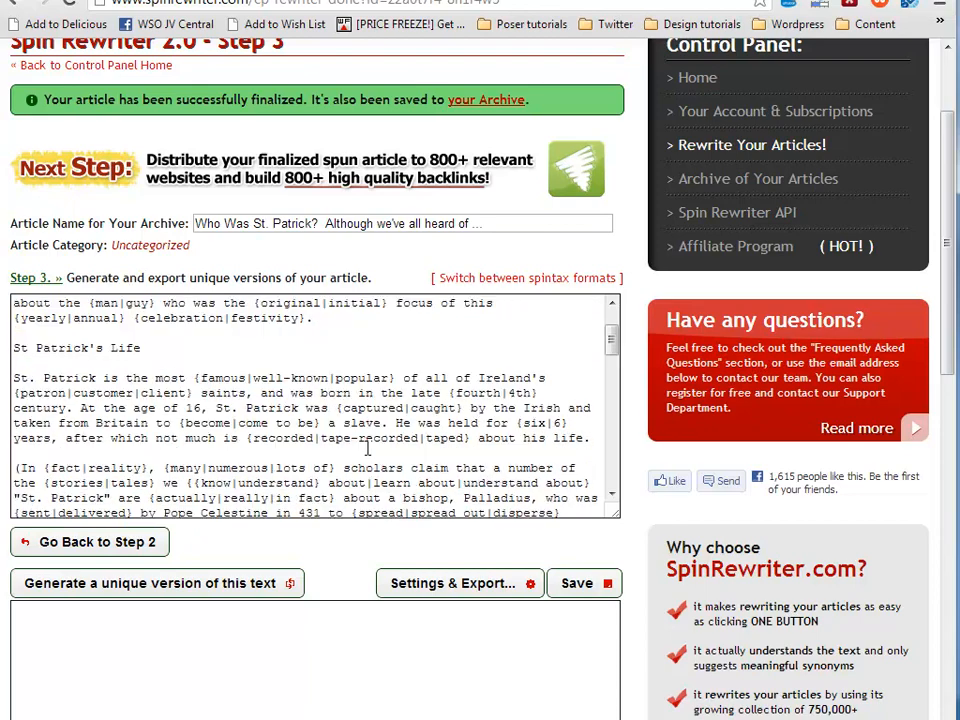
scroll(628, 489, "down", 1)
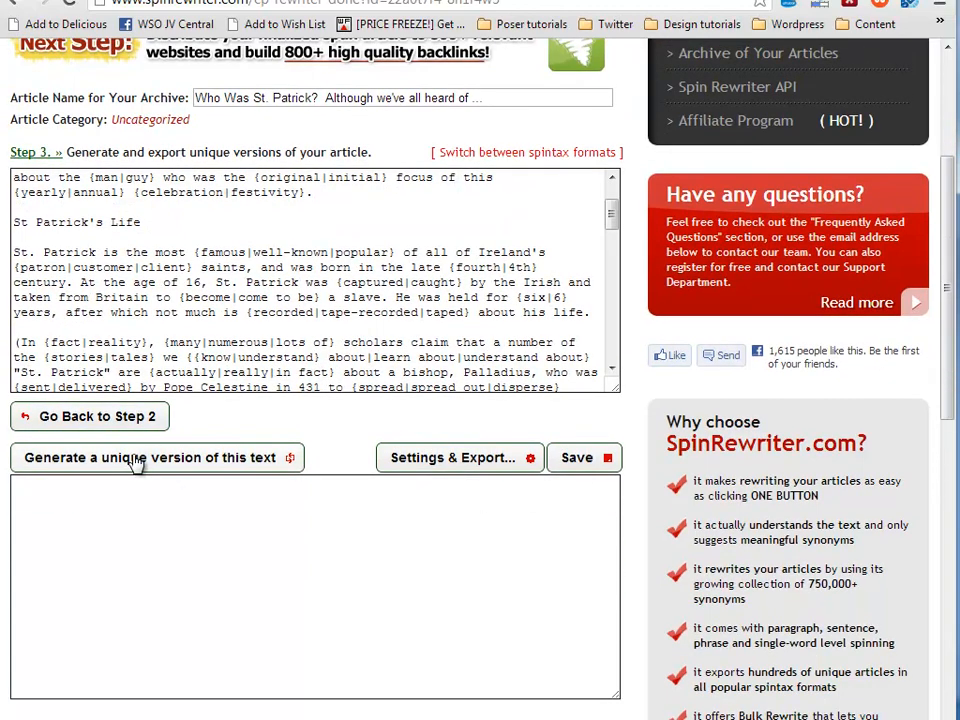
left_click(136, 462)
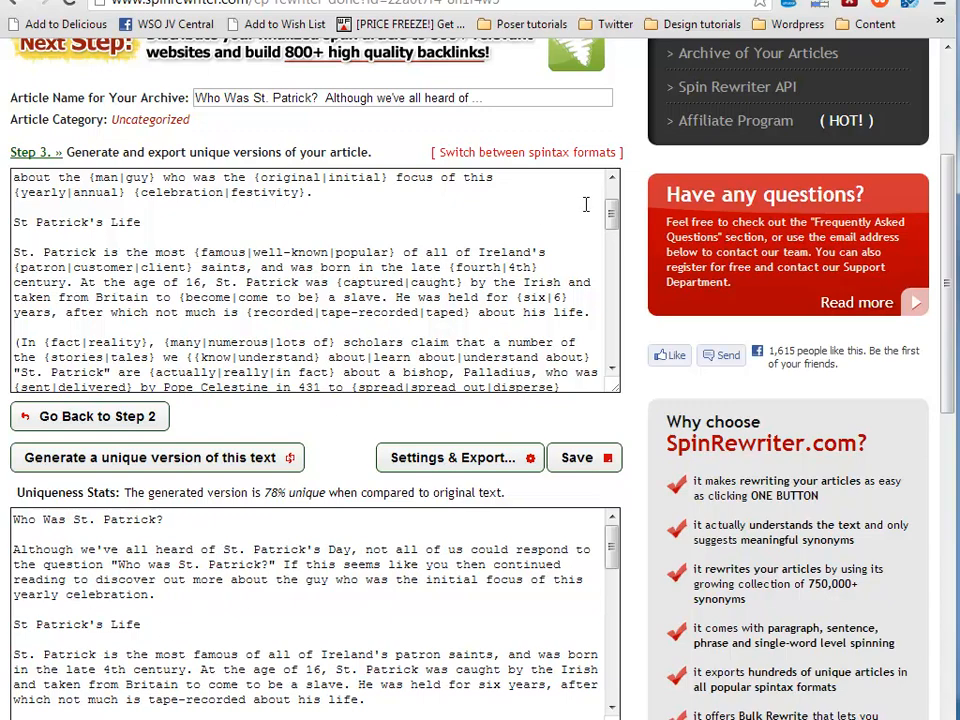
scroll(610, 200, "up", 2)
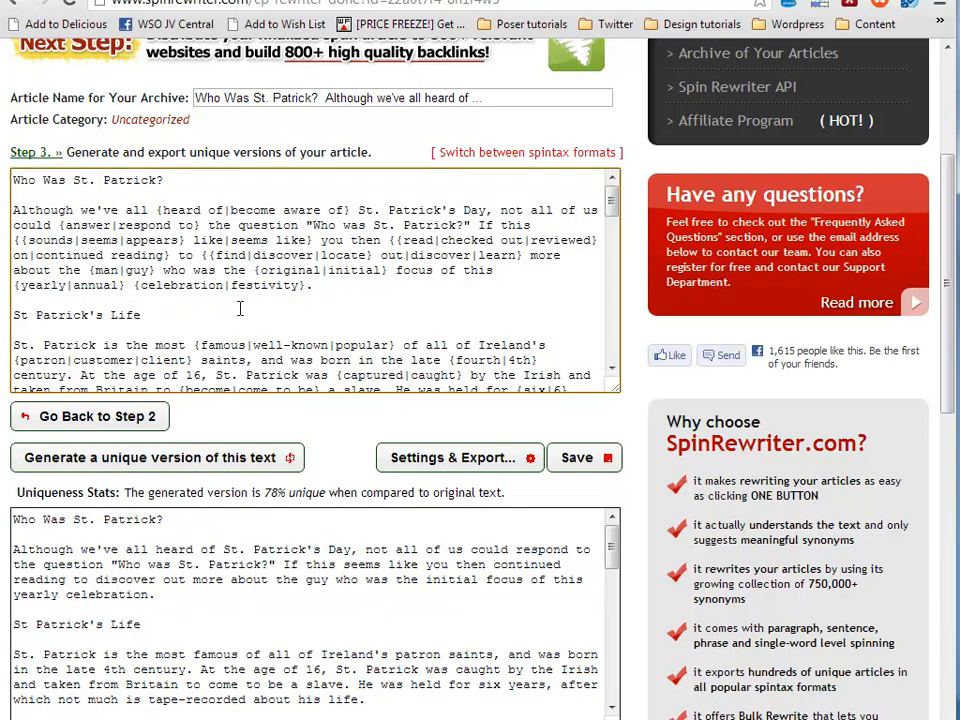
Fix the intro spintax to 'continue reading to {find out|discover|learn}', removing duplicate and stray words.
key("BackSpace")
left_click(324, 440)
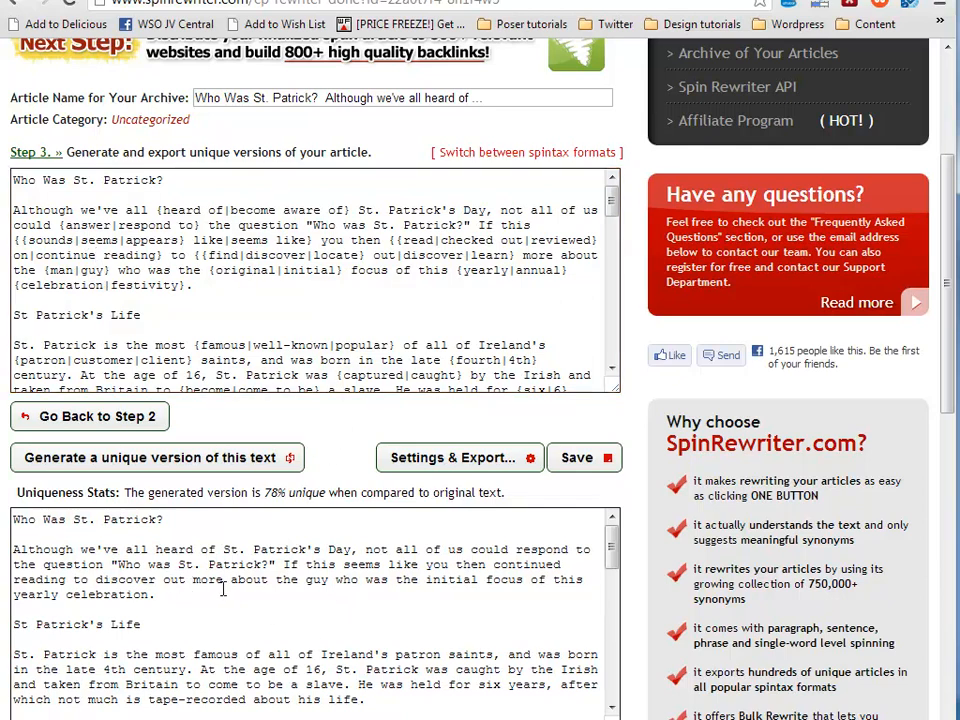
double_click(385, 255)
key("BackSpace")
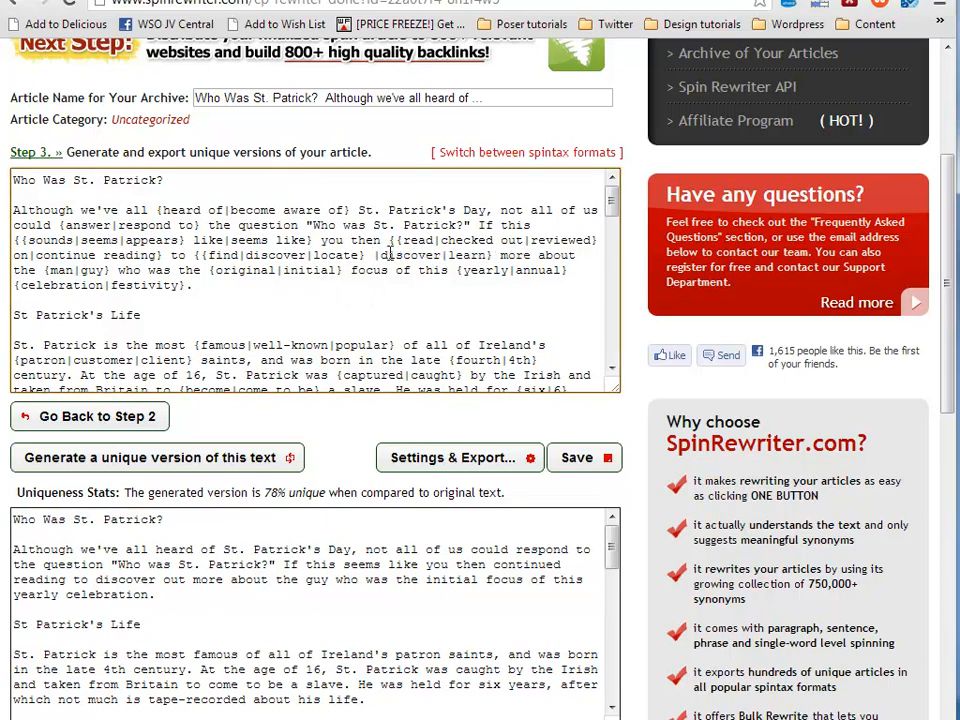
key("Delete")
double_click(291, 256)
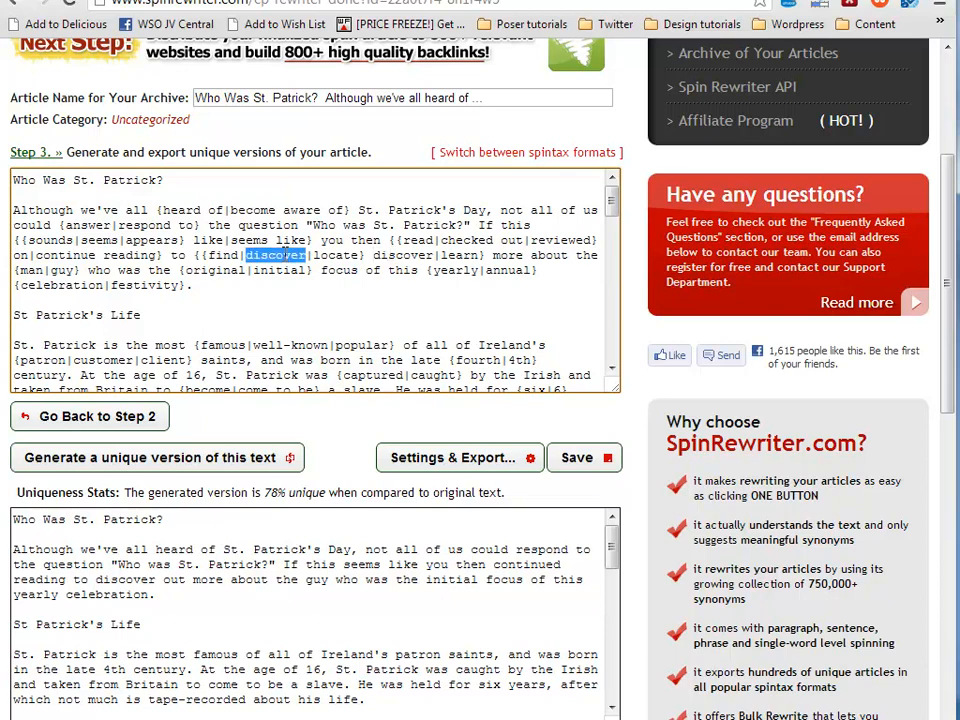
key("BackSpace")
key("Delete")
key("BackSpace")
key("BackSpace")
key("BackSpace")
key("BackSpace")
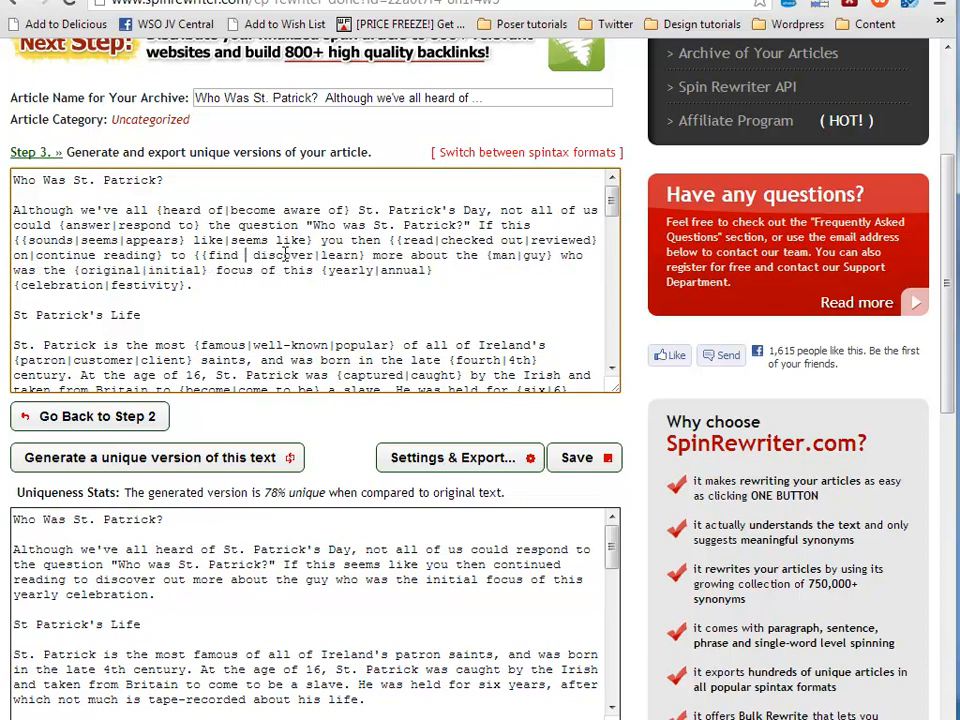
type("out")
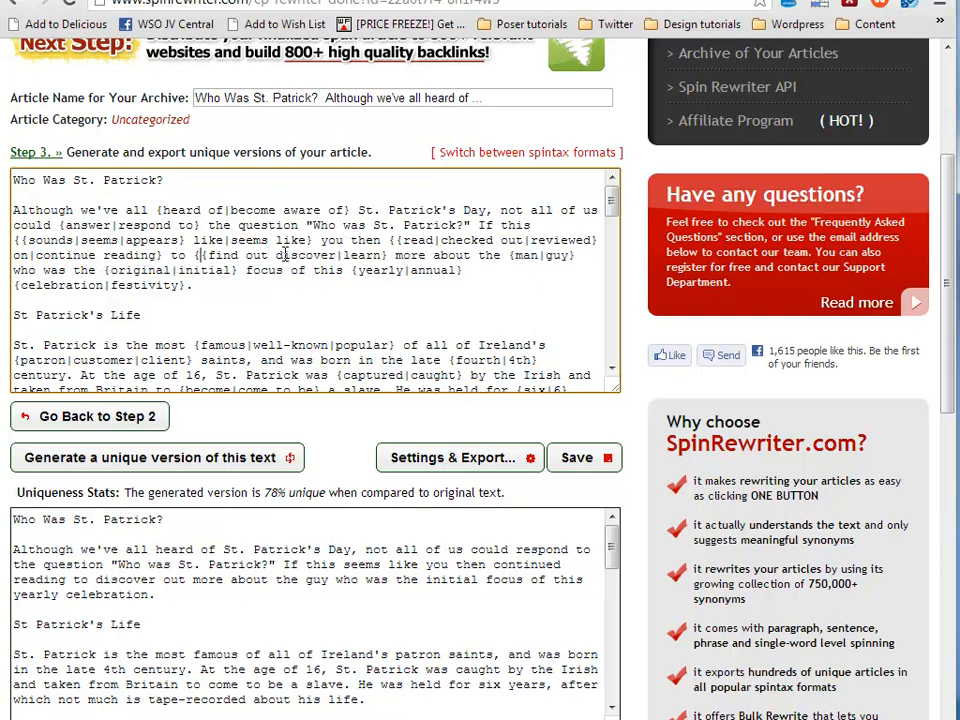
key("BackSpace")
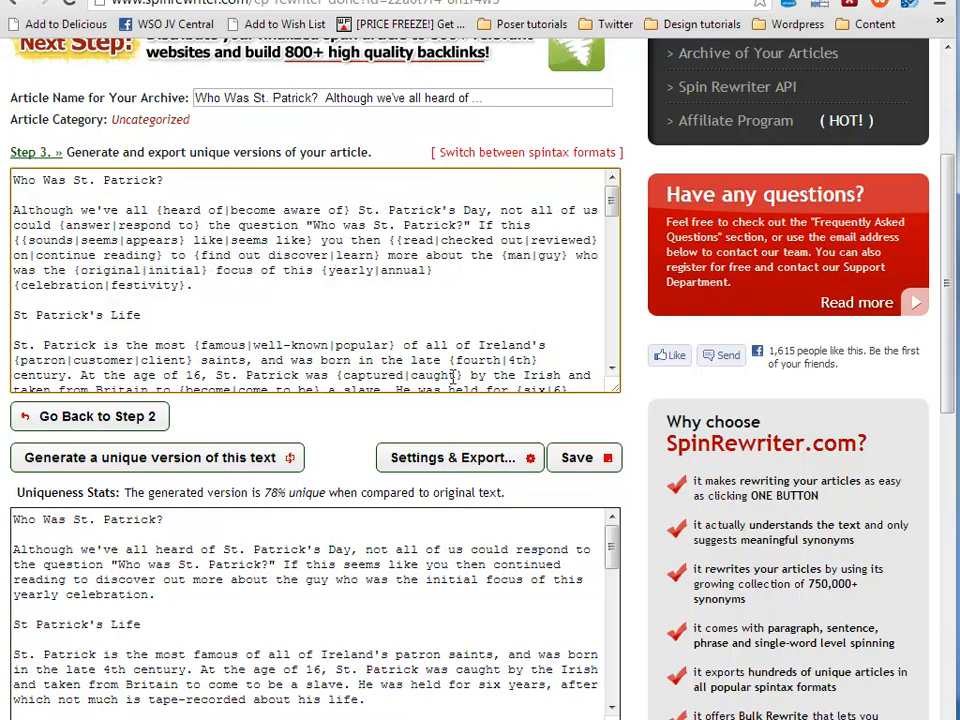
type("|")
key("Delete")
Select the whole spintax article for copying into Excel.
left_click(160, 592)
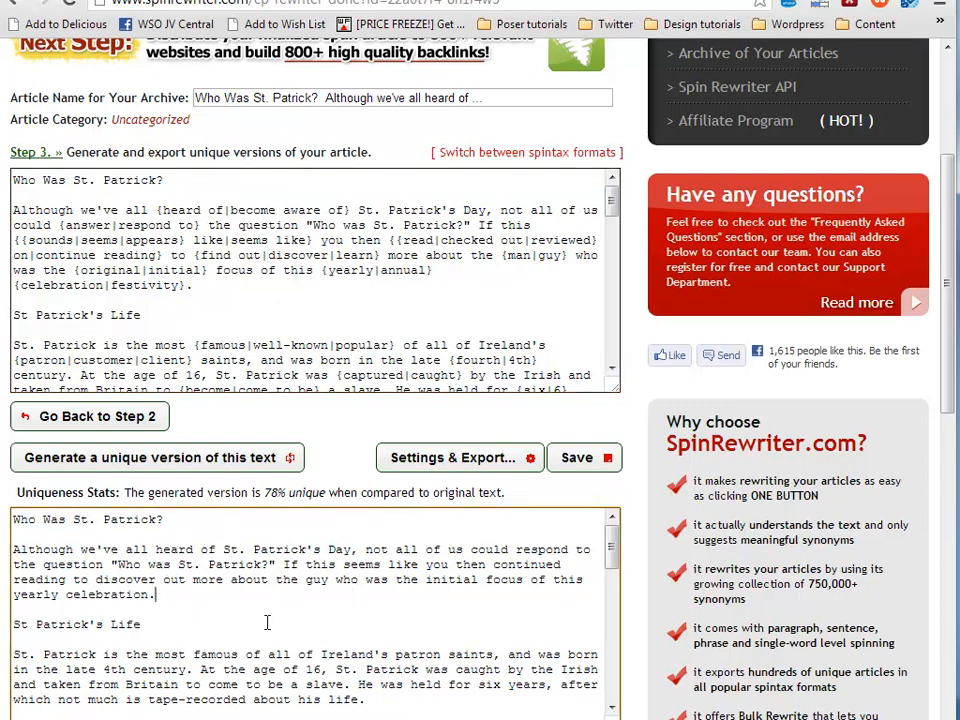
scroll(305, 672, "up", 2)
scroll(303, 674, "down", 2)
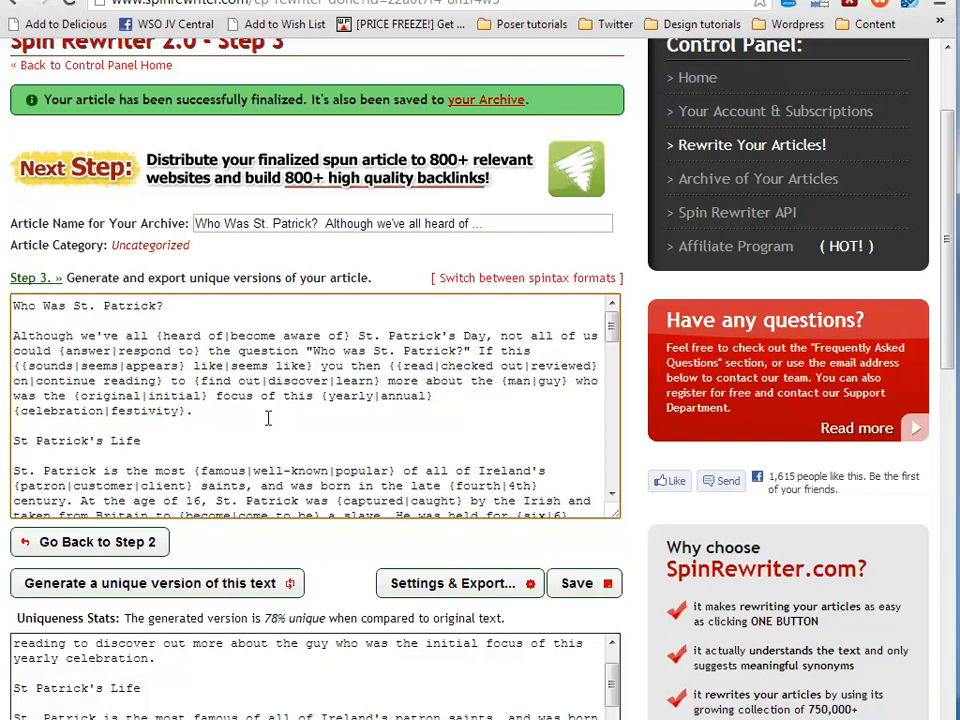
key("ctrl+a")
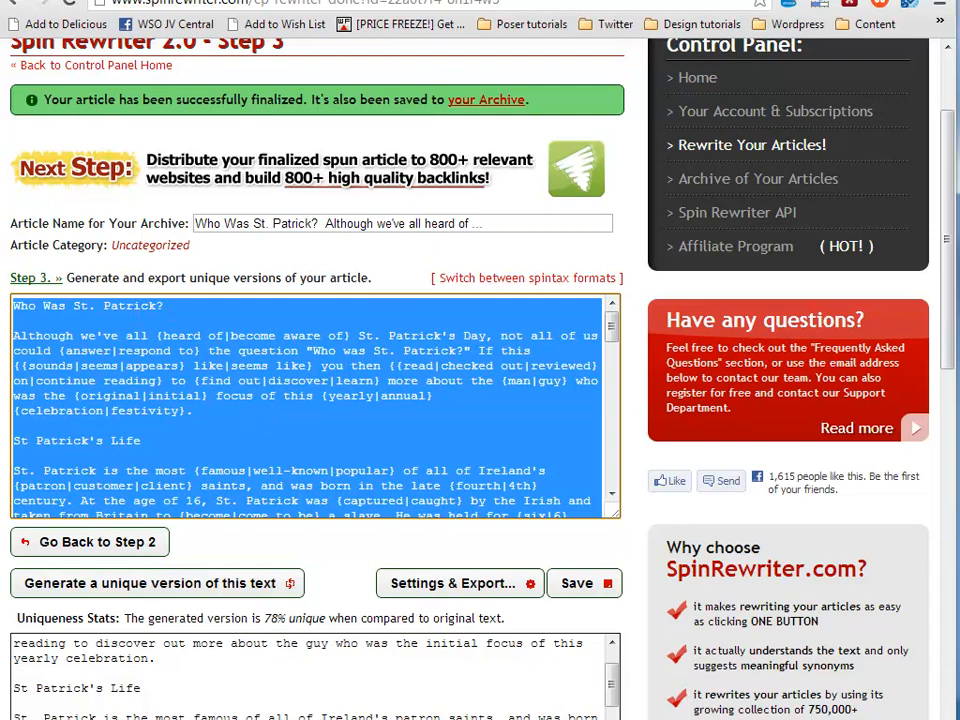
key("super")
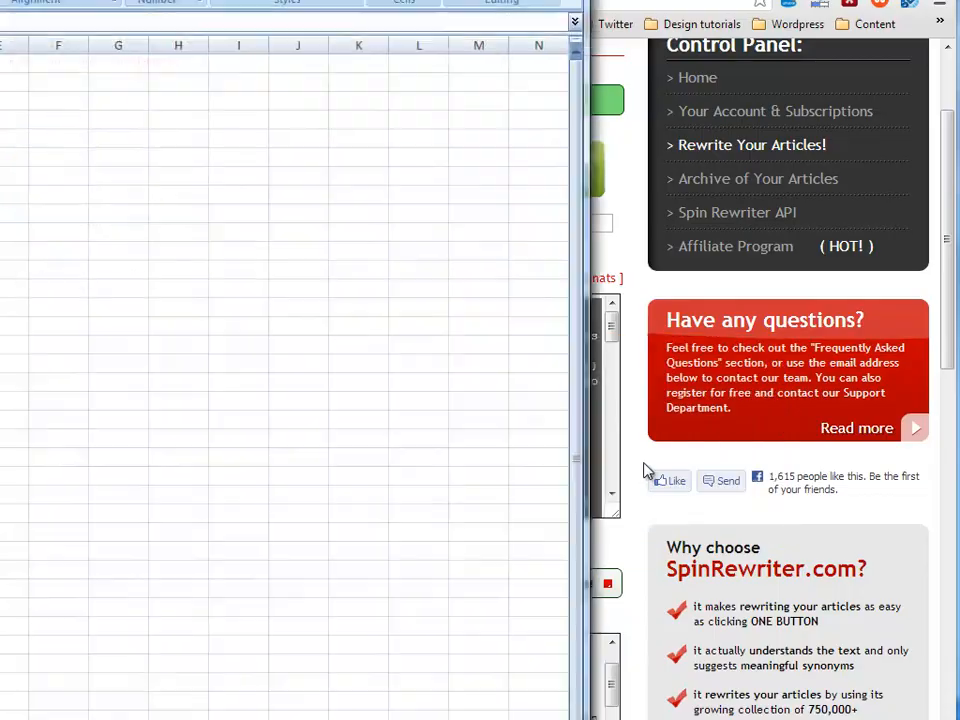
Paste the spintax St. Patrick article into cell B1 and widen column B to fit it.
left_click_drag(69, 0, 361, 10)
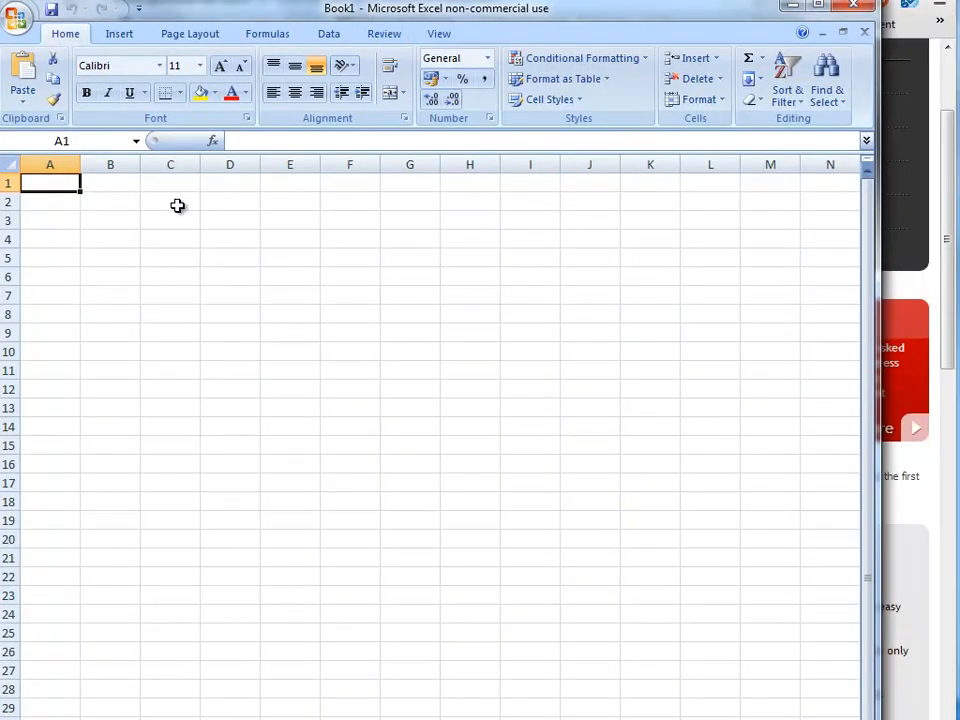
key("Right")
left_click(259, 141)
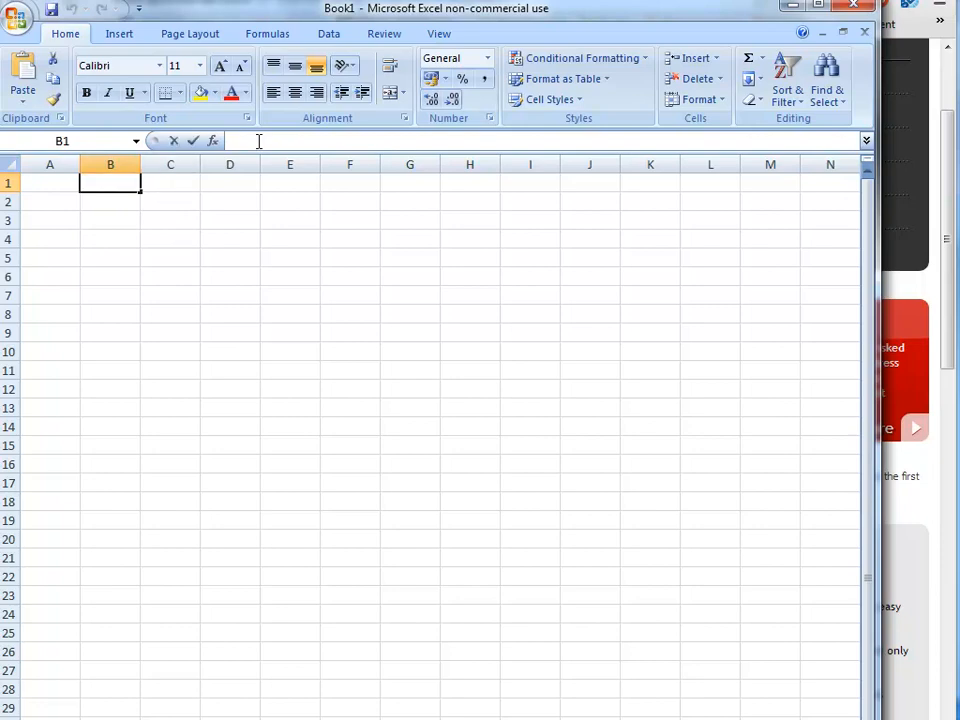
key("ctrl+v")
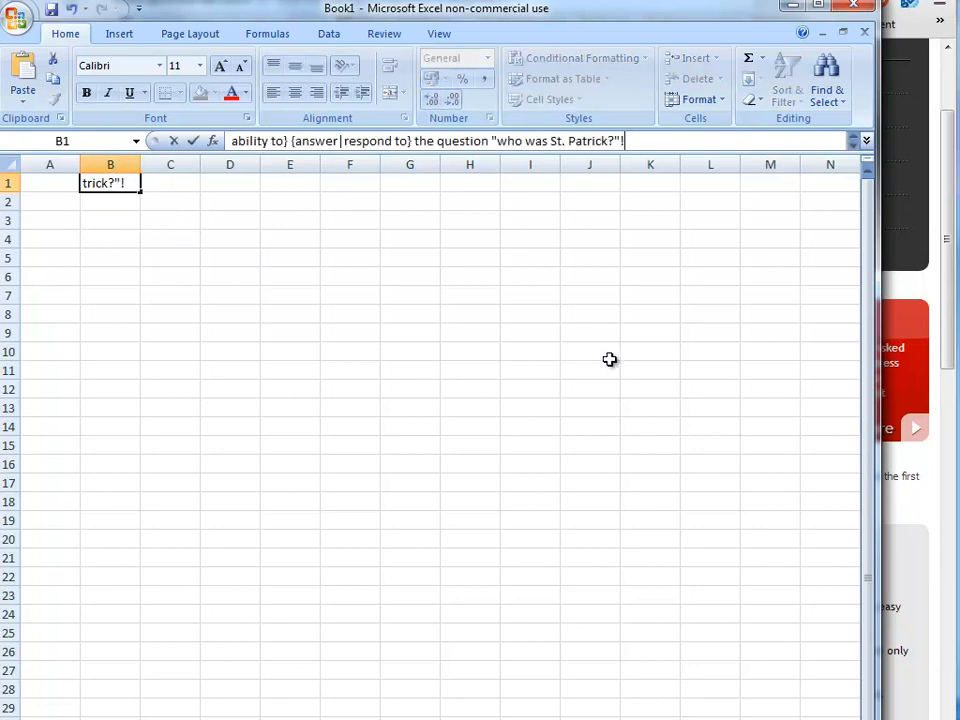
key("Return")
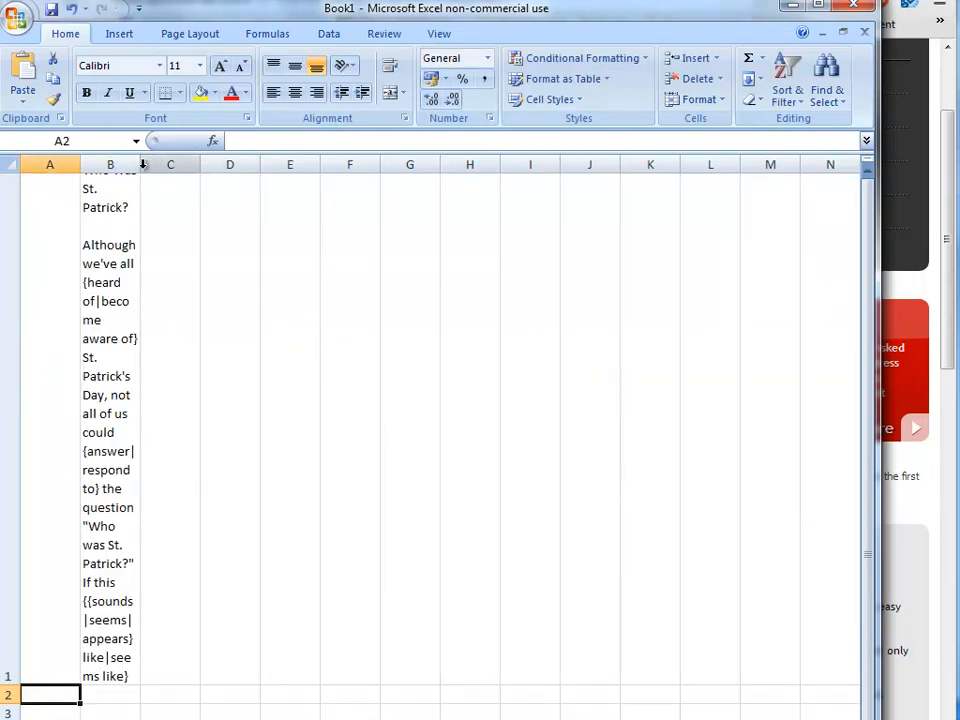
left_click_drag(141, 164, 746, 224)
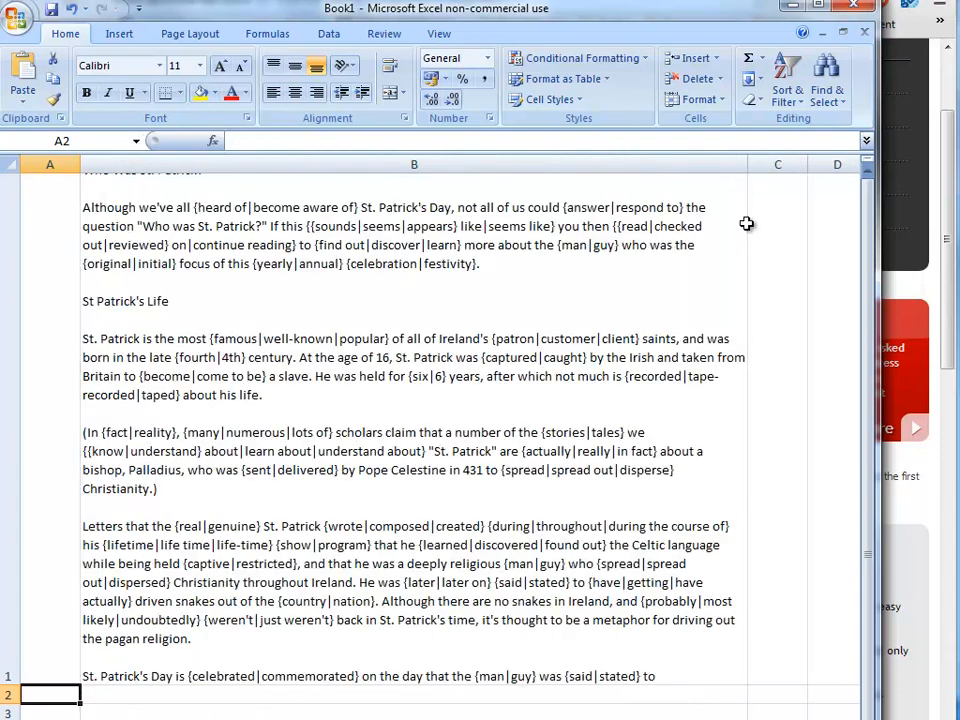
Select row 1 and begin editing the empty cell A1 beside the article.
left_click(11, 510)
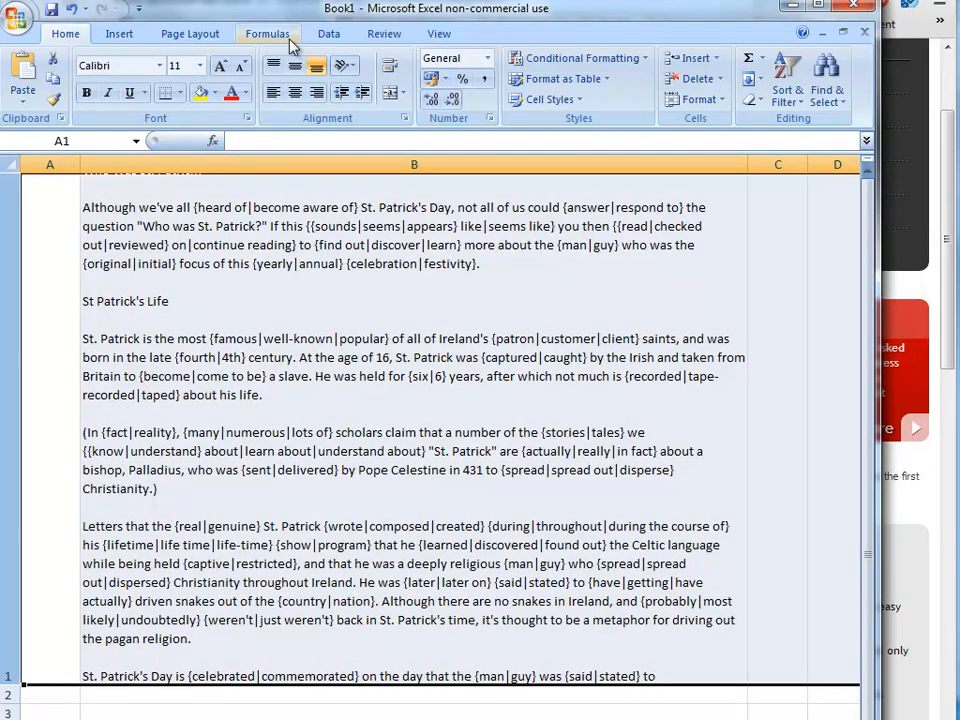
right_click(170, 227)
left_click(64, 181)
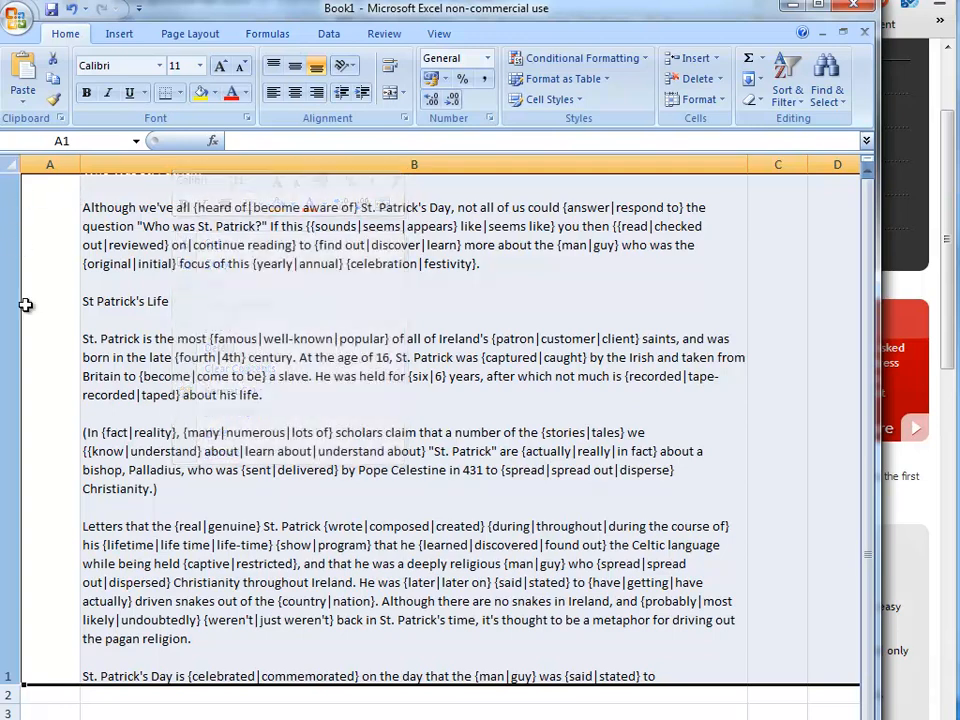
left_click(300, 375)
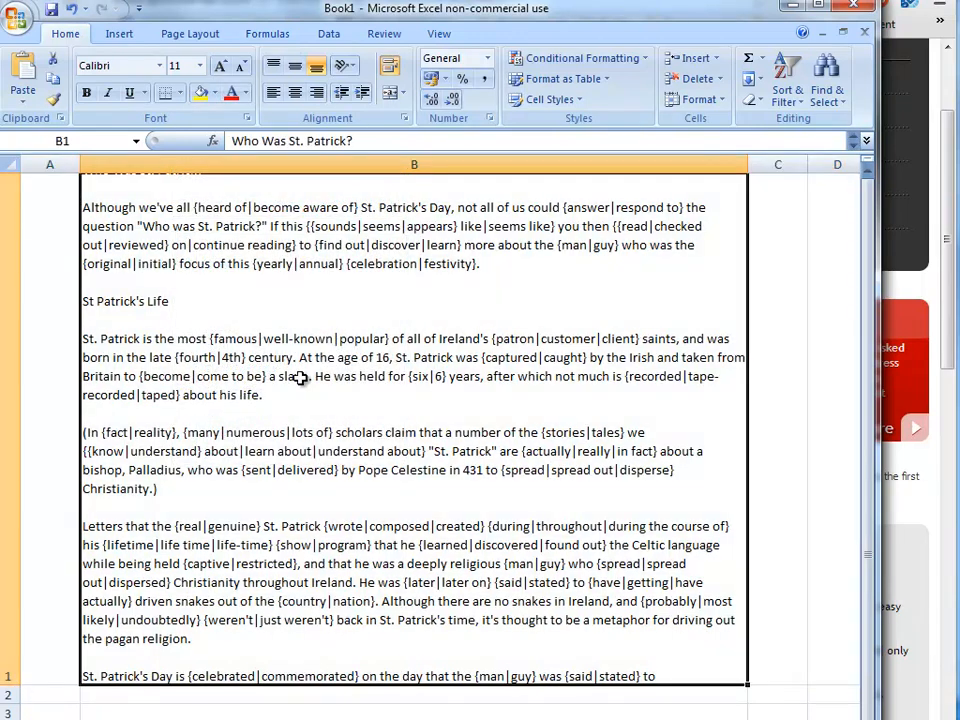
left_click(70, 345)
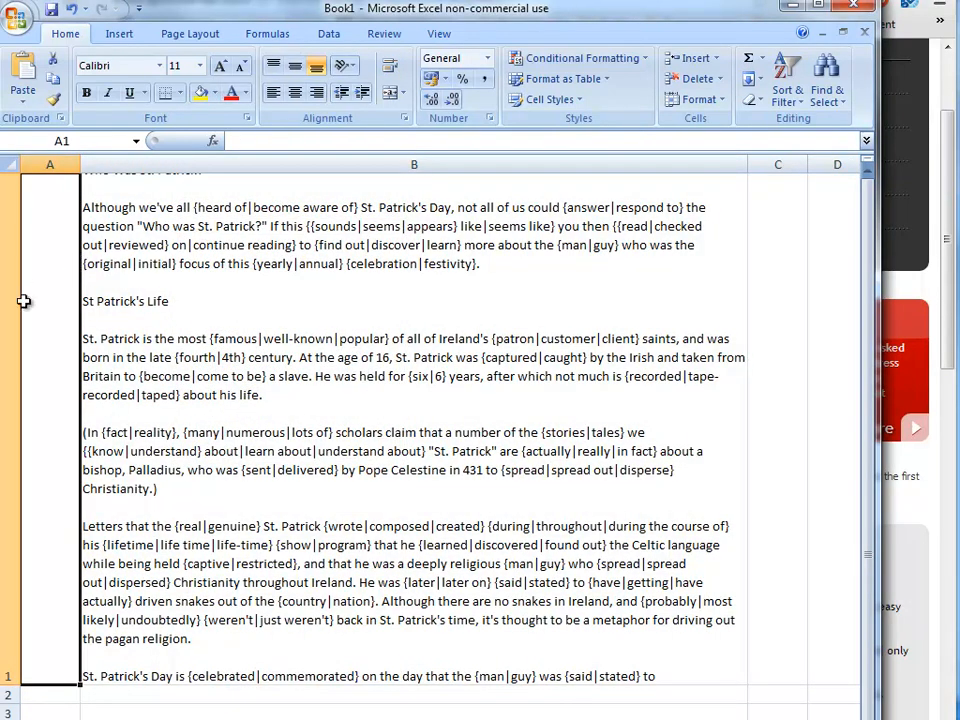
left_click(250, 143)
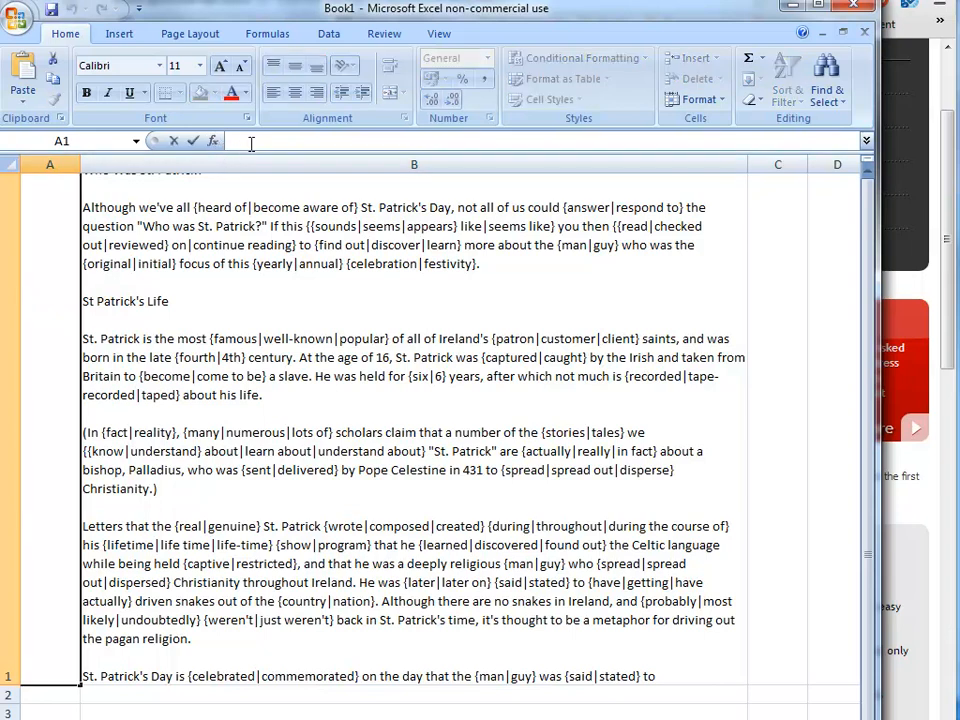
Enter title spintax in A1: Who Was St Patrick | Information {On|About} St Patrick | Why Do We Celebrate St Patrick's Day?
type("(Who Was St Patrick")
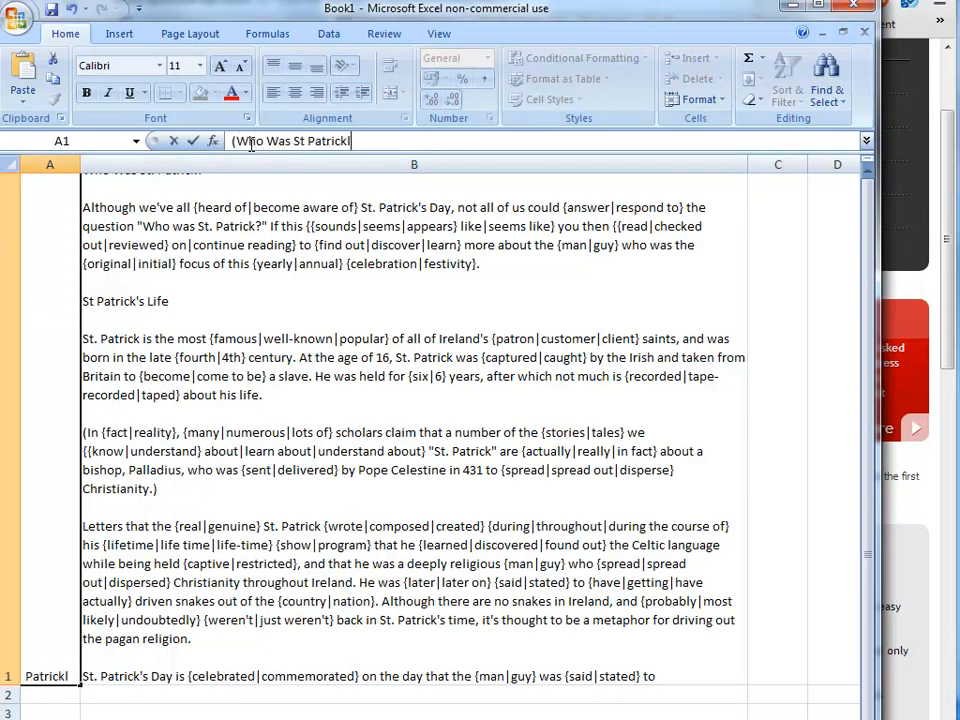
type("|Information a")
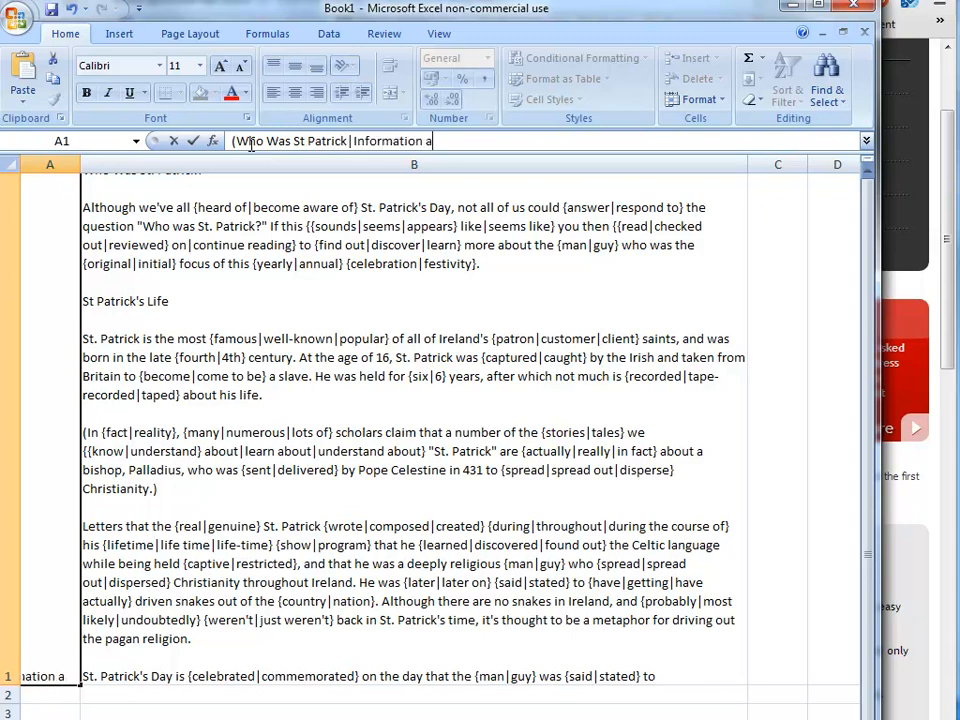
key("BackSpace")
type("b")
key("BackSpace")
type("{On|")
type("About} AS")
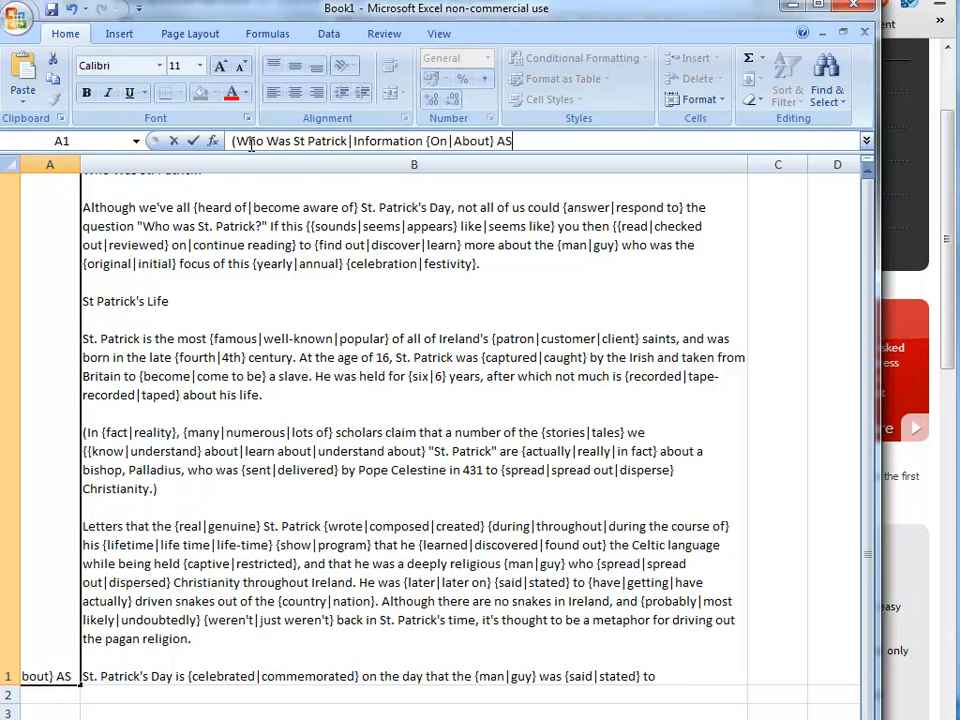
key("BackSpace")
key("BackSpace")
type("St Patrick")
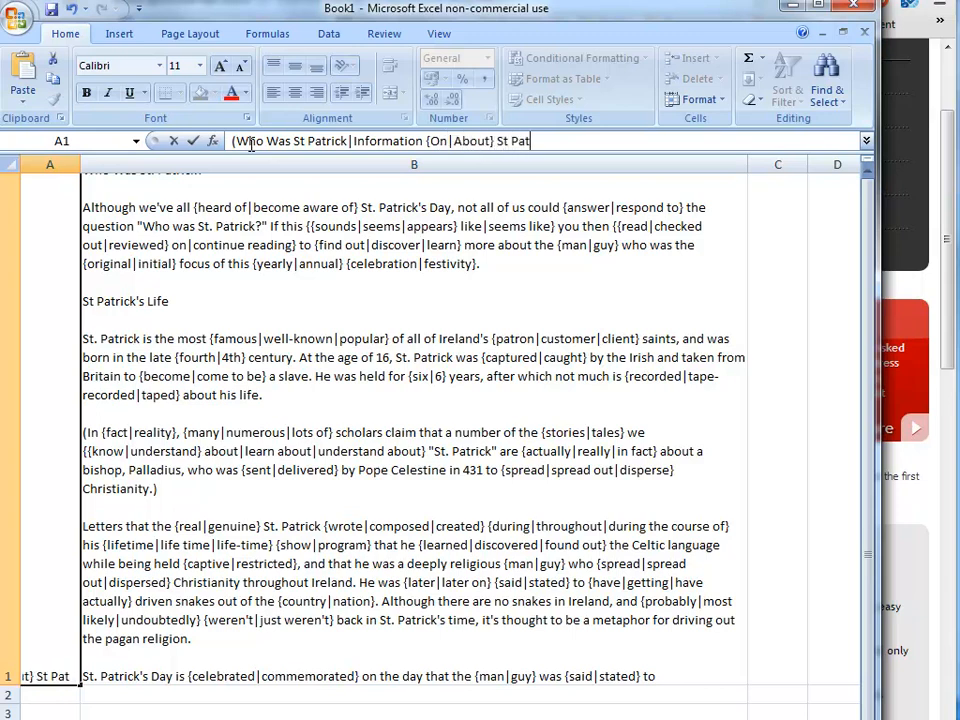
type("|")
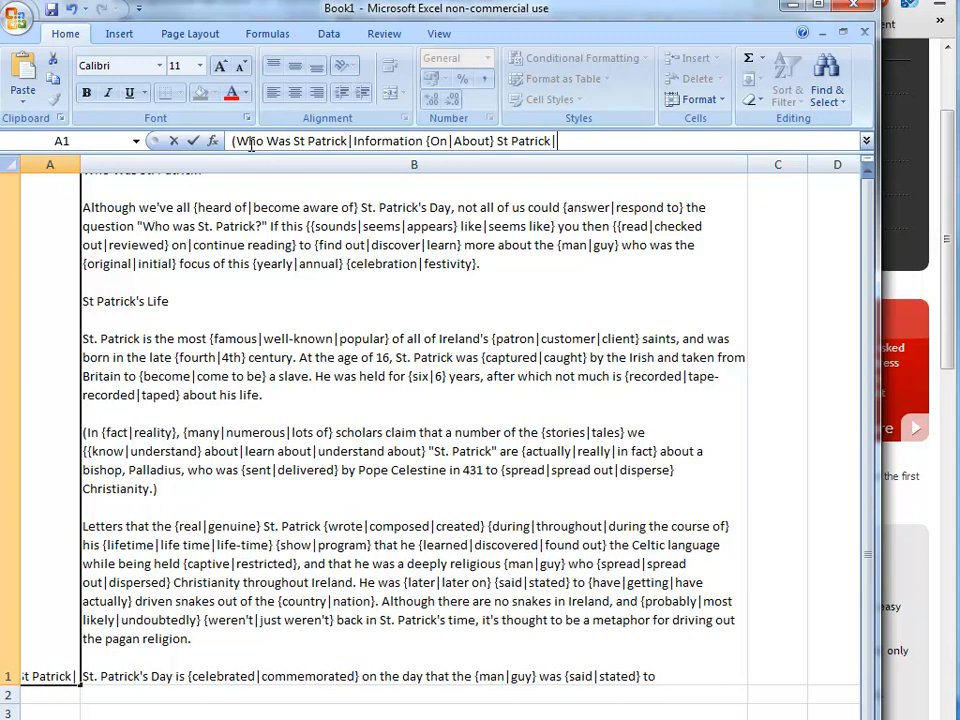
type("Why Do We C")
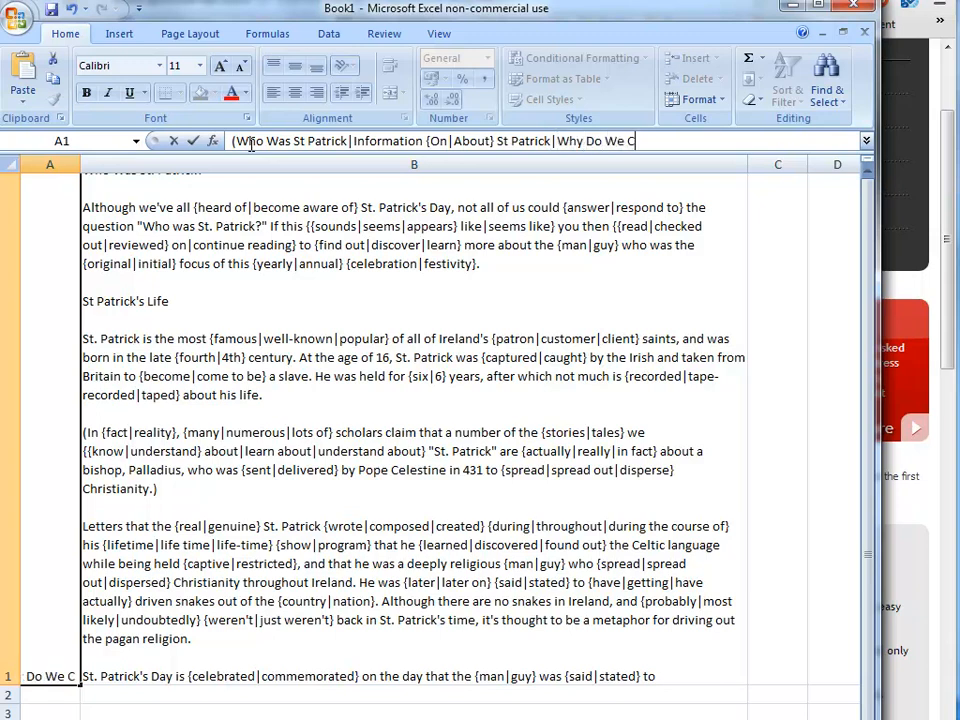
type("elebrate St Pa")
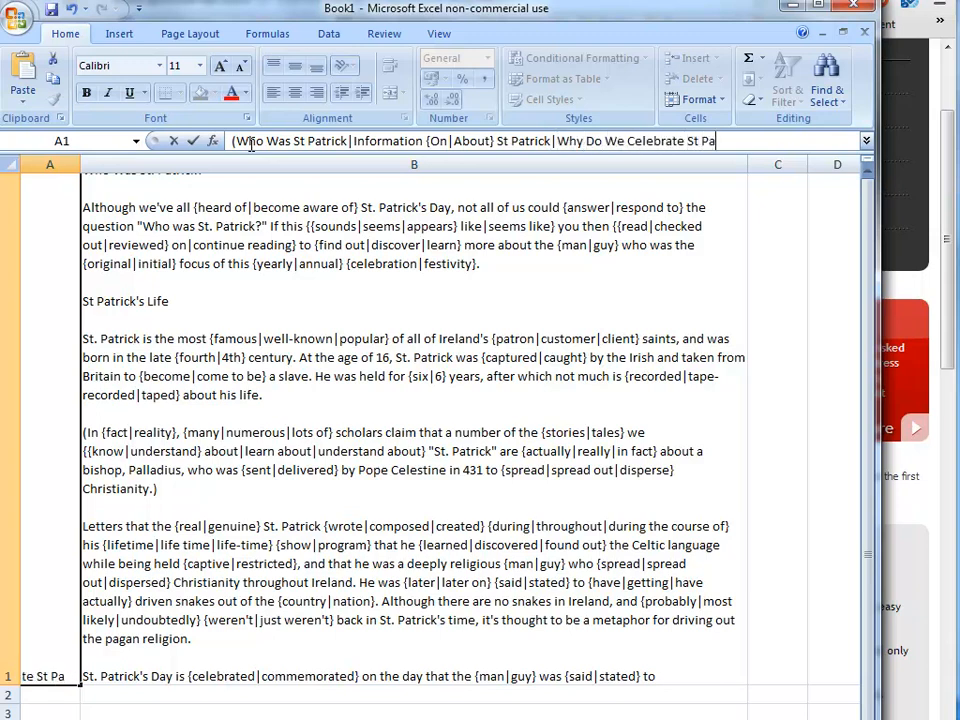
type("trick's Day?}")
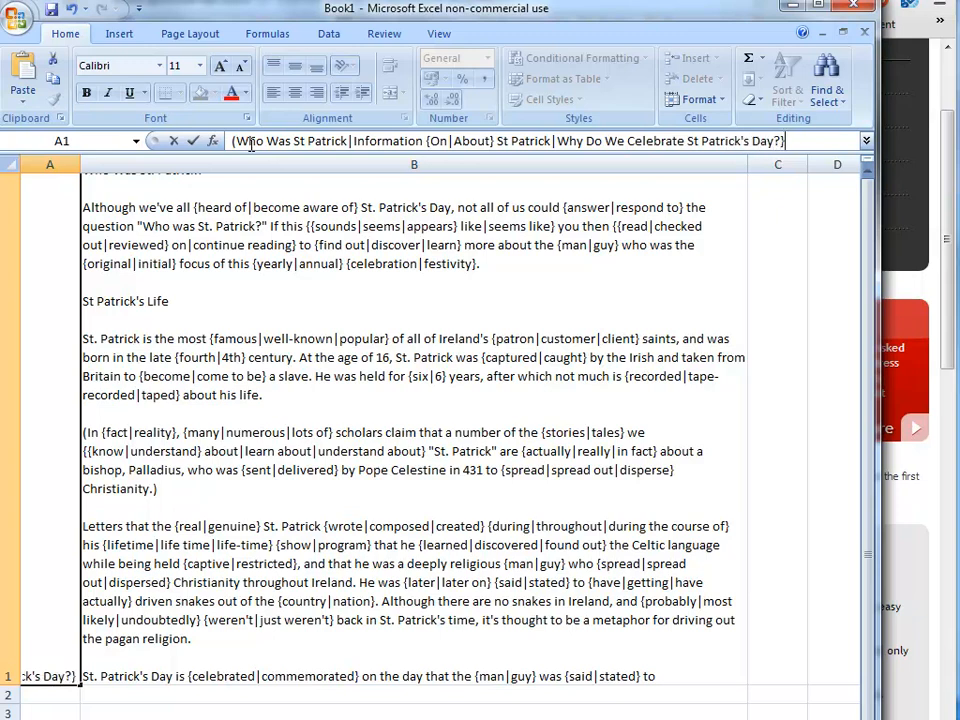
key("Return")
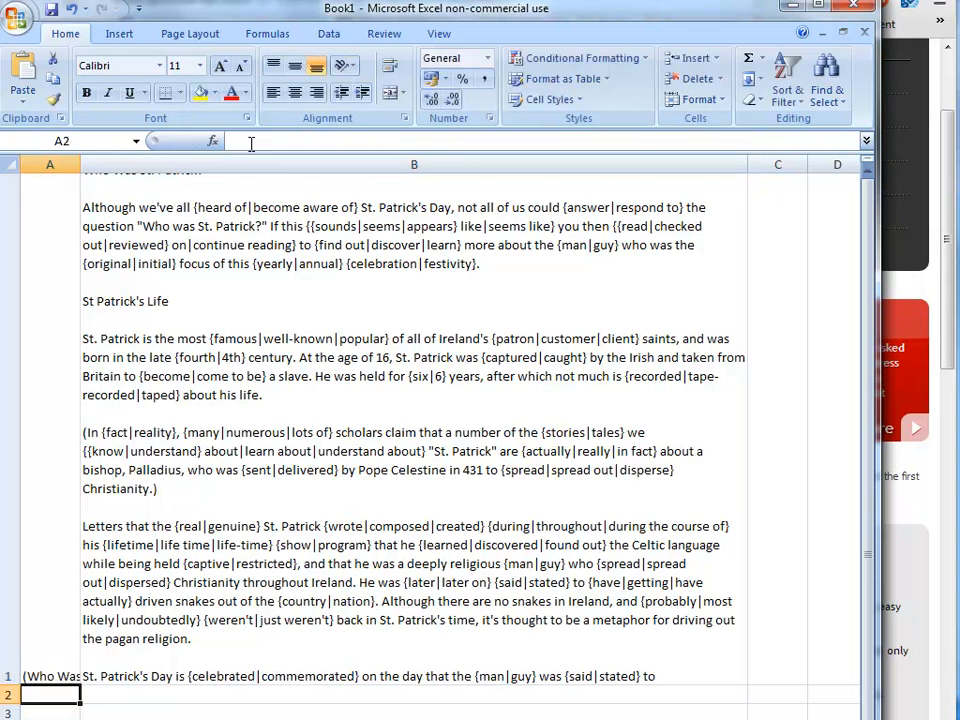
Review cells A1 and B1, then clear the old title text from Notepad.
left_click(42, 361)
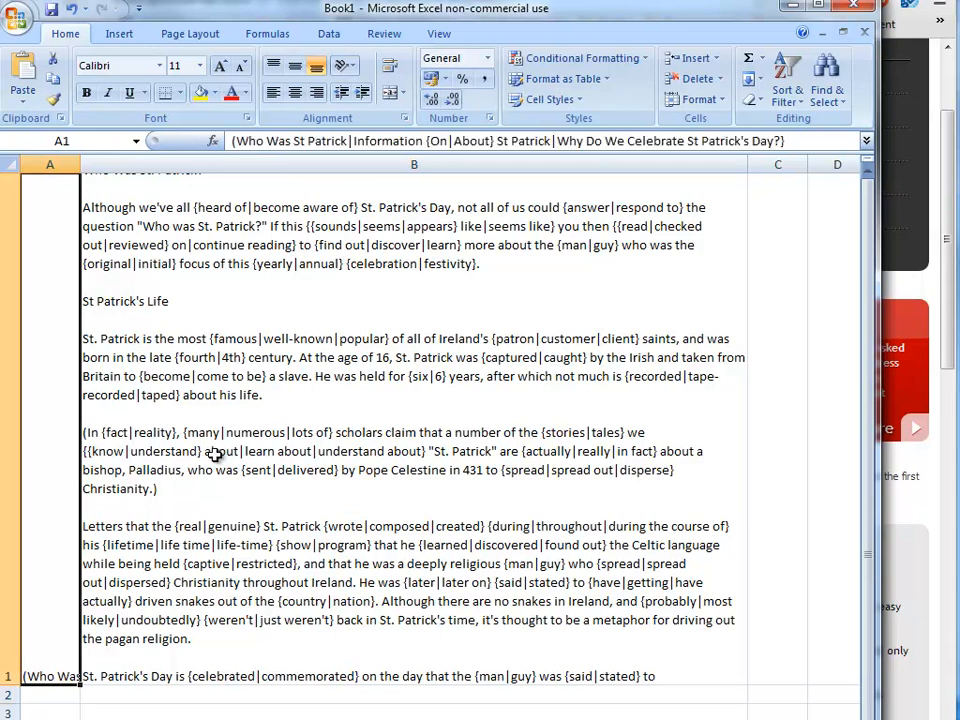
left_click(215, 455)
left_click(46, 506)
left_click(215, 520)
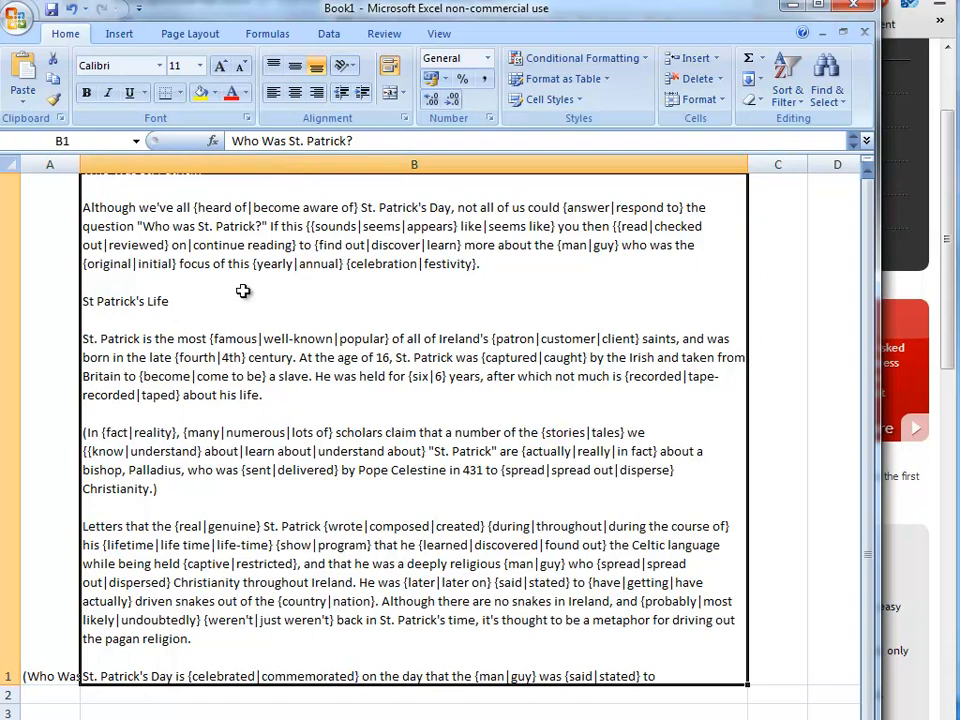
key("alt+Tab")
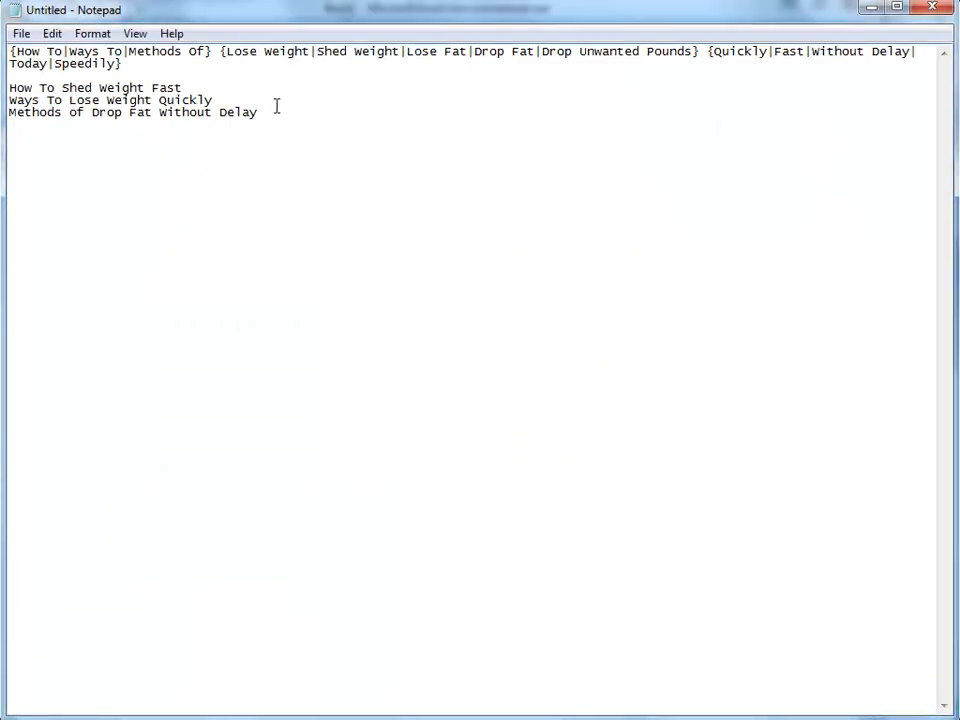
left_click_drag(270, 110, 10, 51)
key("ctrl+x")
type("HTML LINKS")
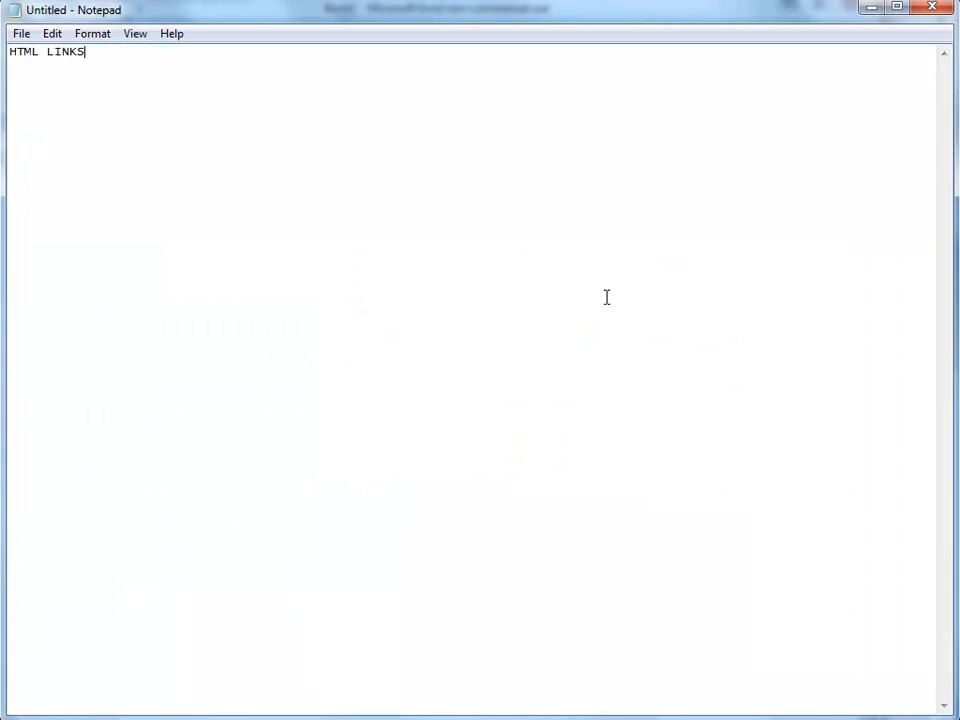
key("Return")
key("Return")
type("<a href=")
key("Right")
key("Right")
key("Right")
key("Right")
key("Right")
key("Right")
key("Right")
key("Right")
key("Right")
key("Left")
type("\"")
type("http:")
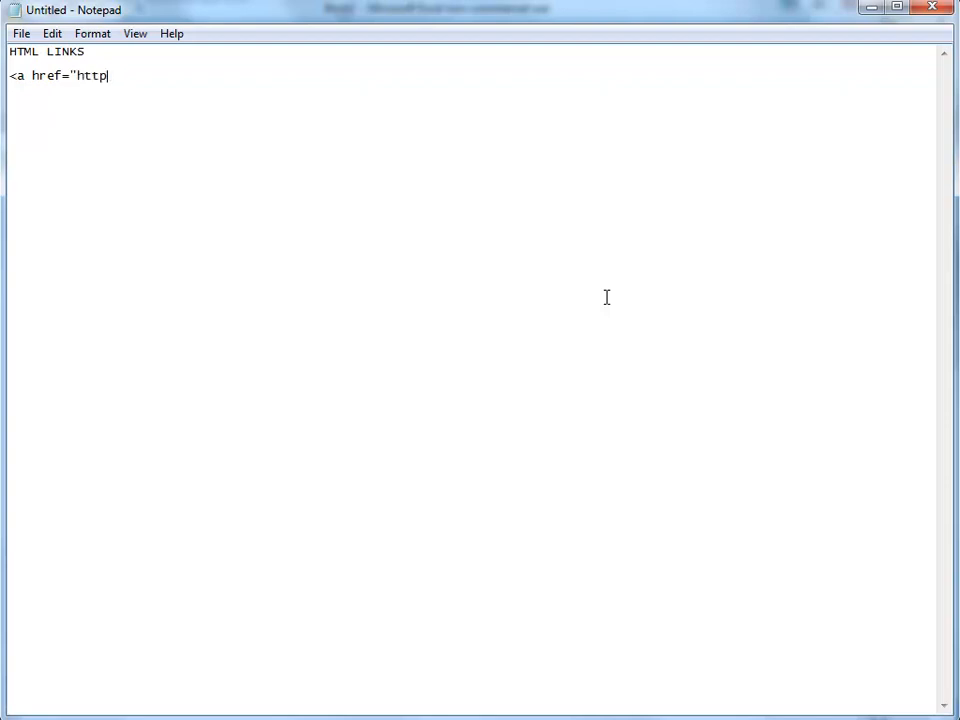
type("//facebook./c")
key("BackSpace")
key("BackSpace")
type("com\"")
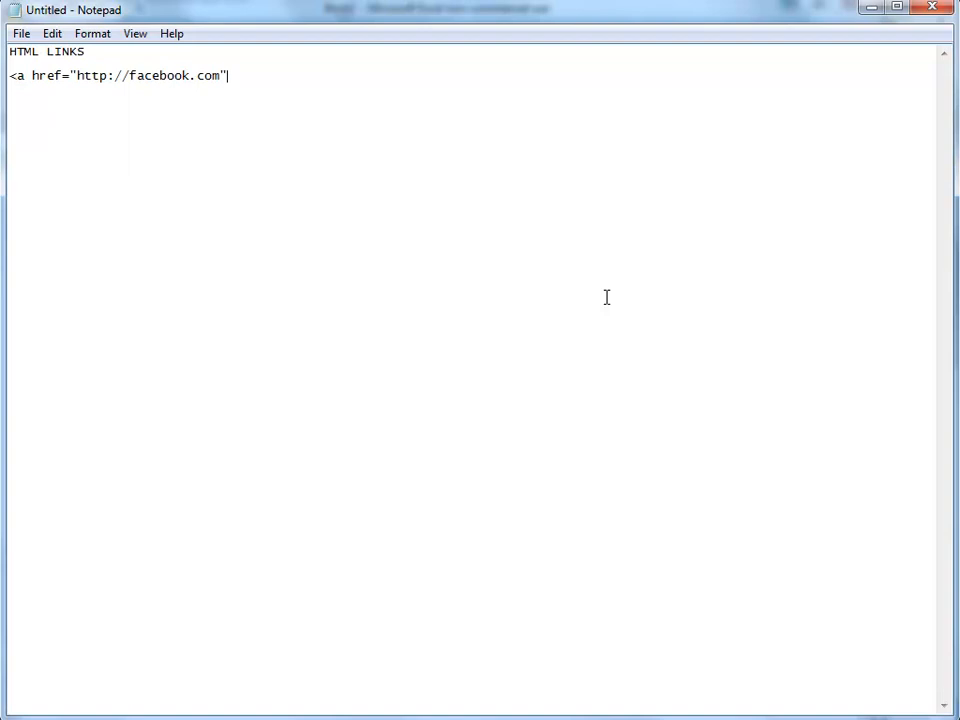
type(">")
type("Facebook")
type("</a>")
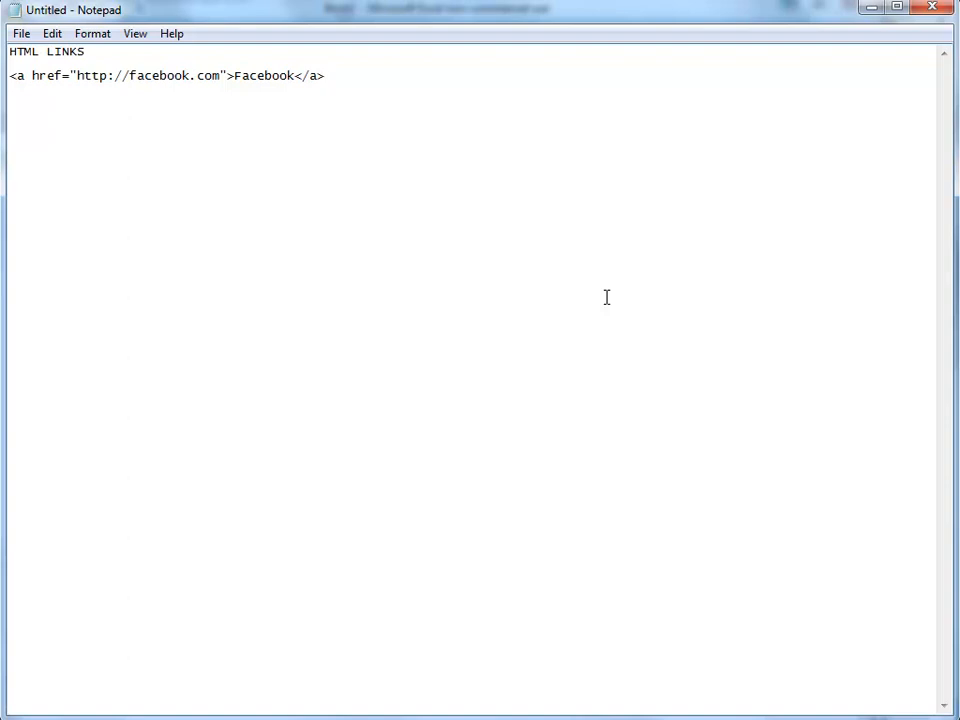
left_click(77, 75)
left_click_drag(131, 76, 191, 75)
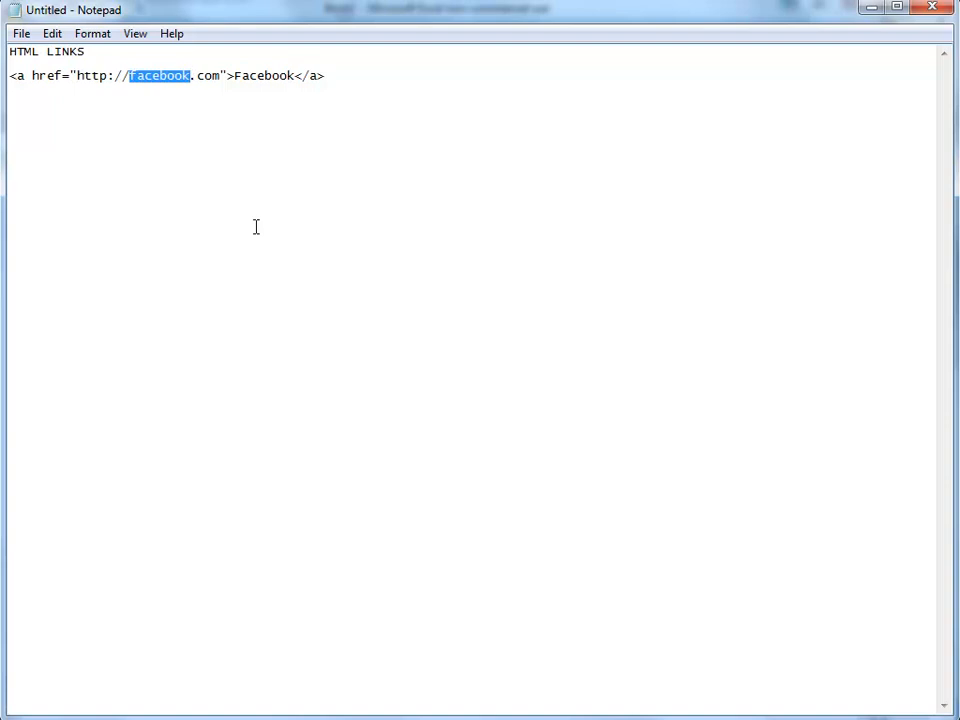
type("yourdomwin")
key("BackSpace")
key("BackSpace")
key("BackSpace")
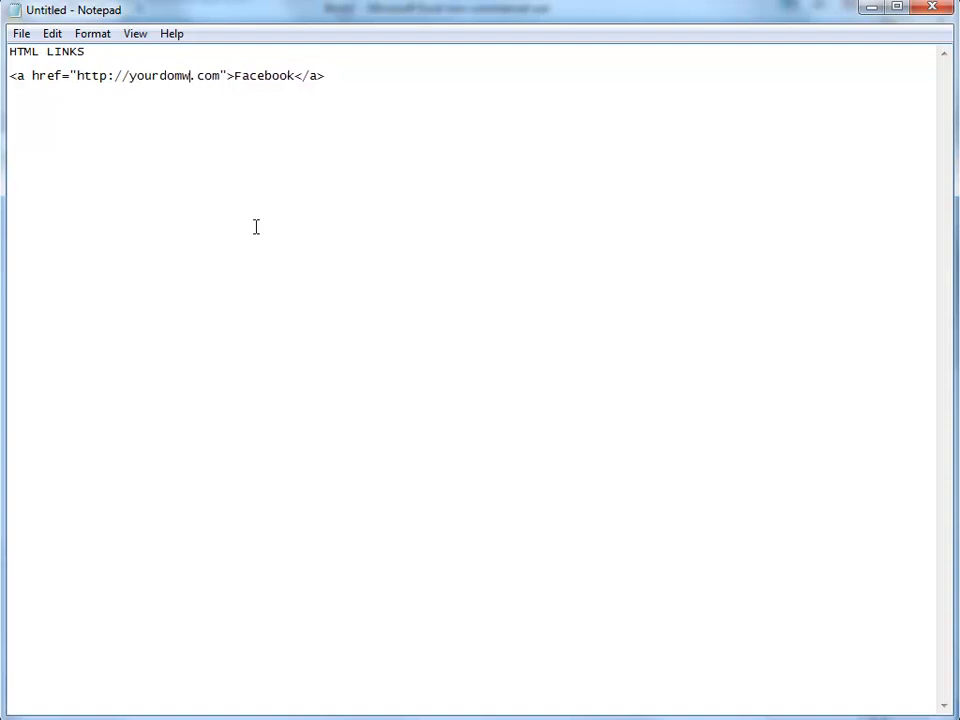
type("ain")
key("Right")
key("Right")
key("Right")
key("Right")
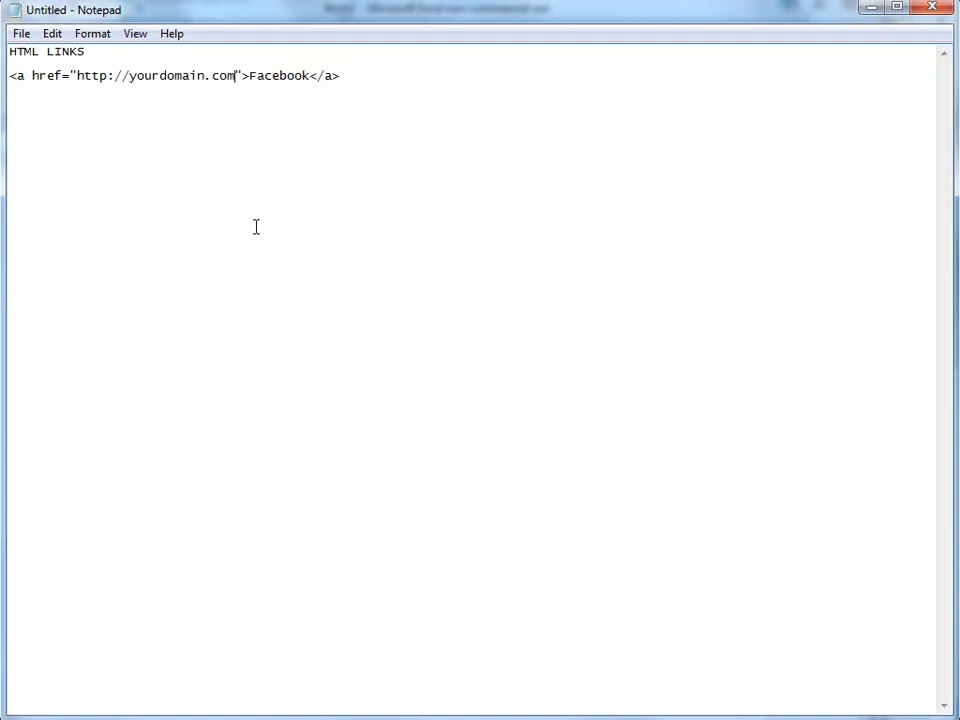
type("/my-page")
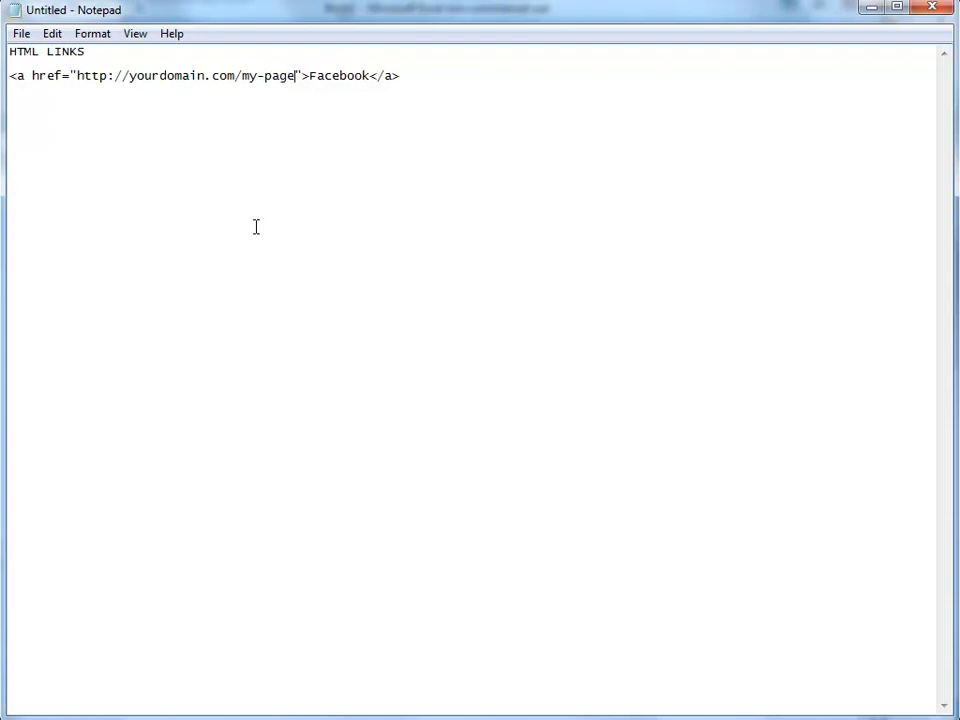
Replace the link's anchor text Facebook with Blue Widgets.
left_click_drag(310, 78, 366, 79)
key("Delete")
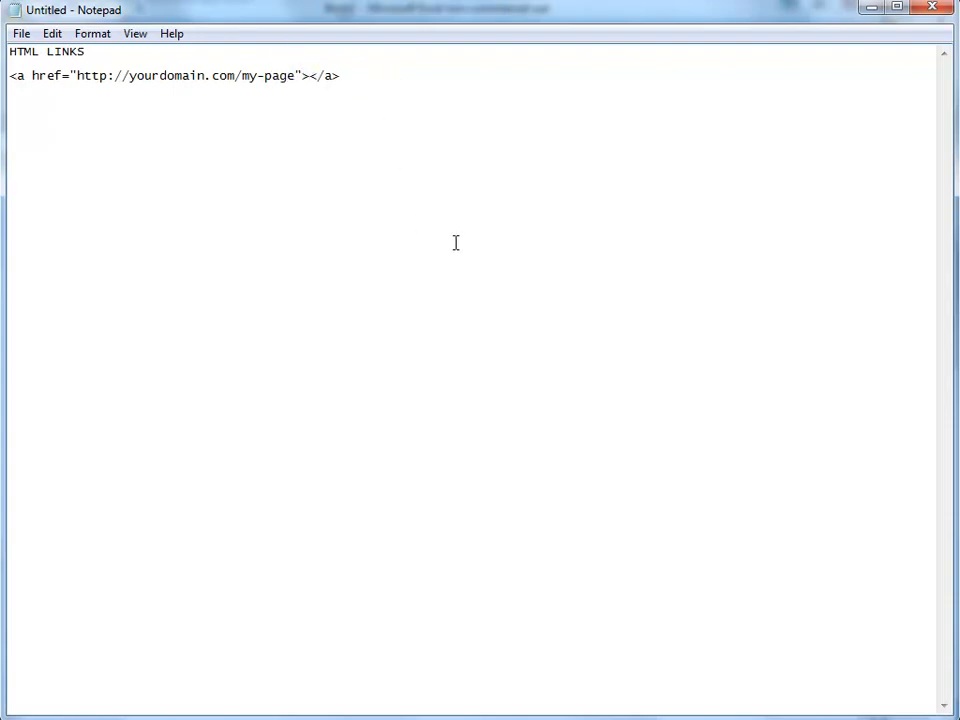
type("My Site")
key("BackSpace")
key("BackSpace")
key("BackSpace")
key("BackSpace")
type("Keyword")
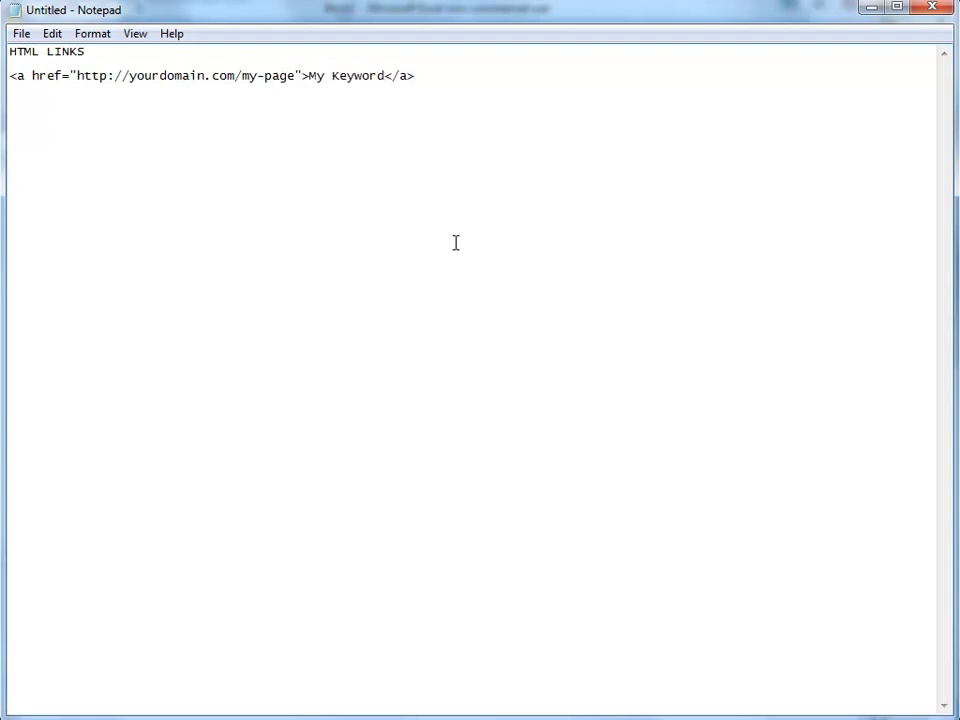
key("BackSpace")
key("BackSpace")
key("BackSpace")
key("BackSpace")
key("BackSpace")
key("BackSpace")
key("BackSpace")
type("omepage")
key("BackSpace")
key("BackSpace")
key("BackSpace")
key("BackSpace")
key("BackSpace")
key("BackSpace")
key("BackSpace")
key("BackSpace")
key("BackSpace")
key("BackSpace")
key("BackSpace")
key("BackSpace")
key("BackSpace")
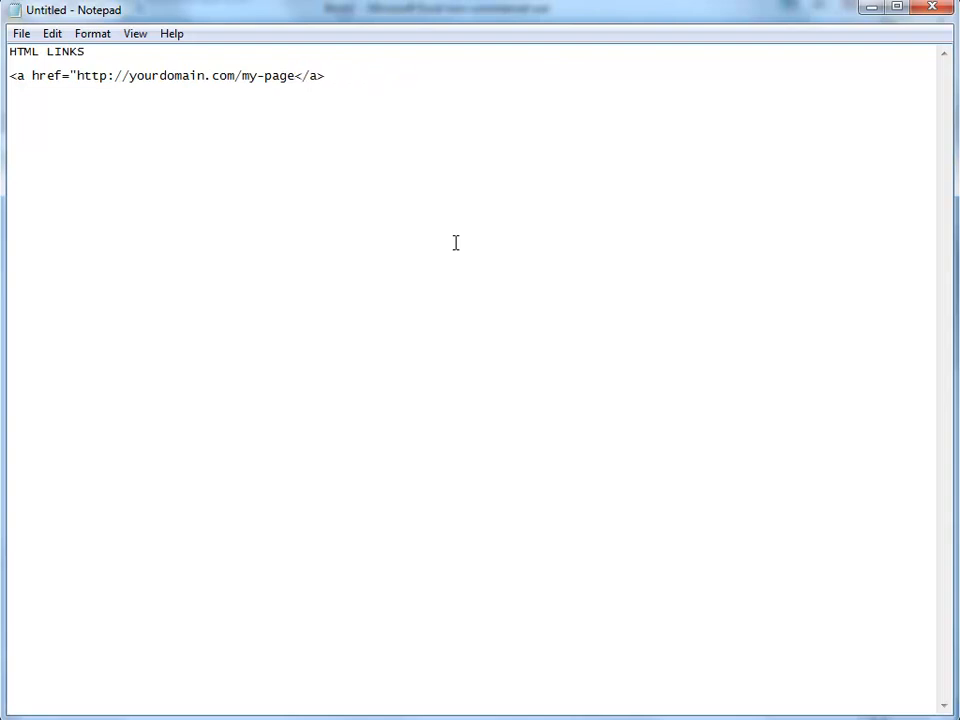
type("\">Blue Wid")
type("he")
key("BackSpace")
key("BackSpace")
type("gets")
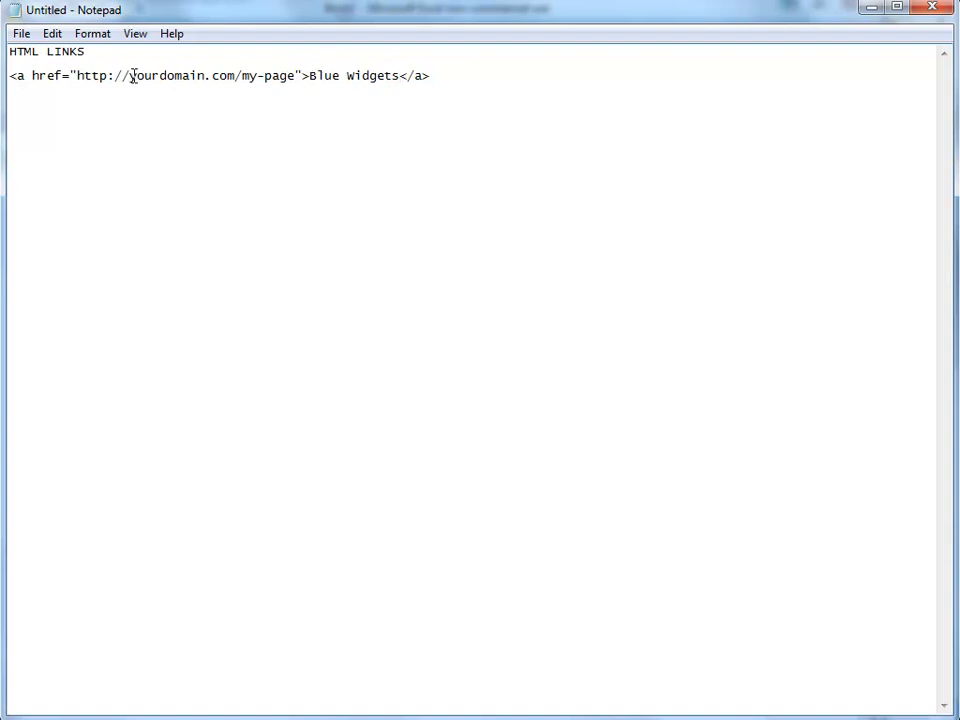
Replace yourdomain.com/my-page with holidayinformation.com/st-patrick in the link address.
left_click_drag(130, 77, 202, 82)
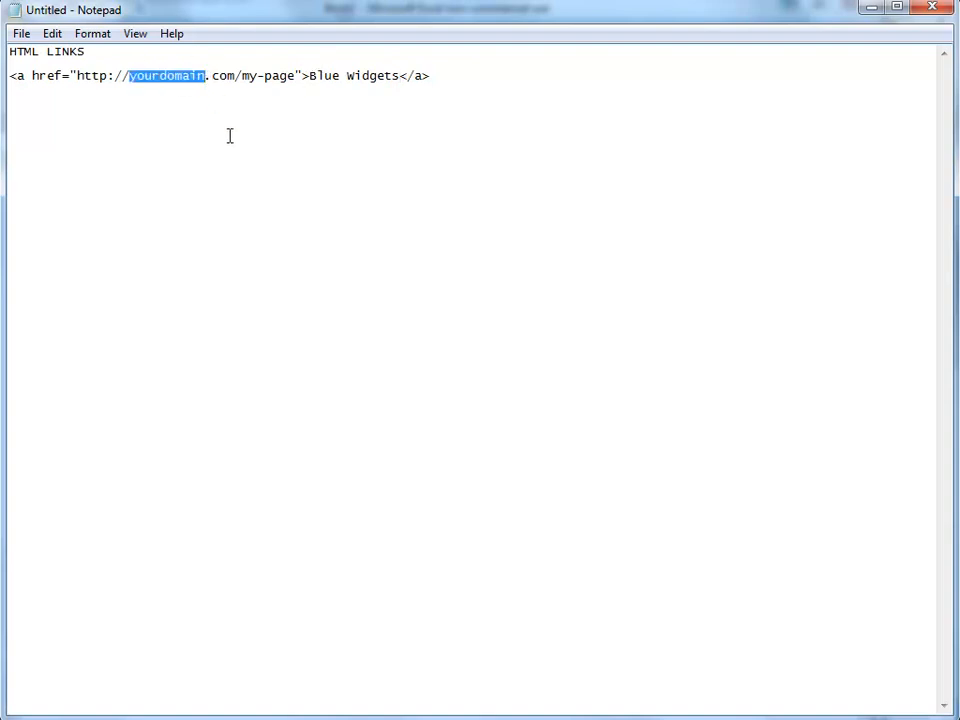
type("holidayinform")
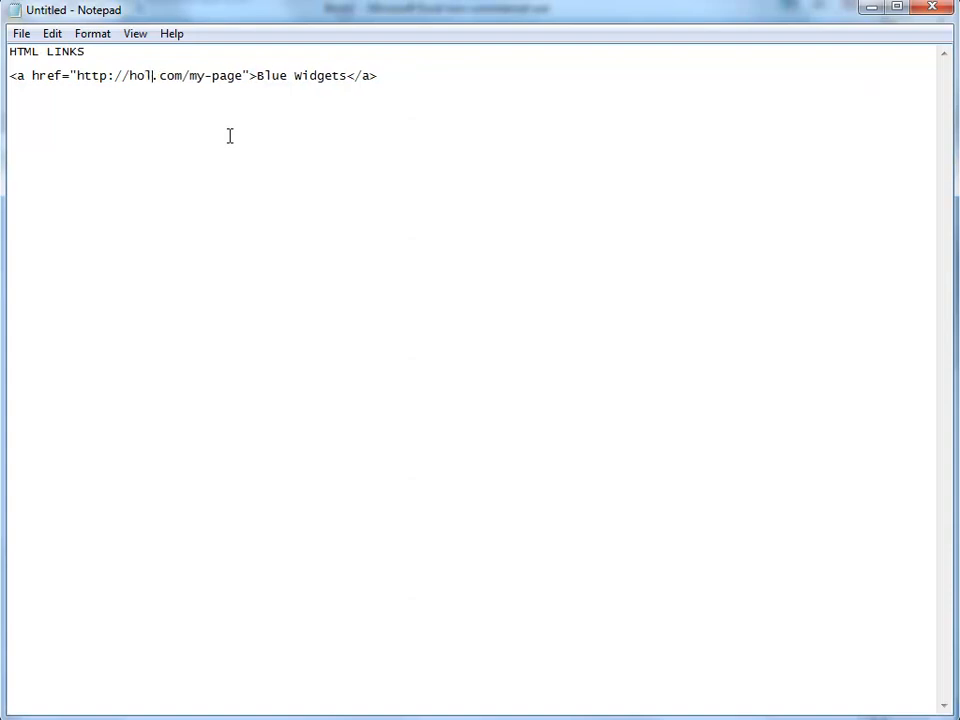
type("ation")
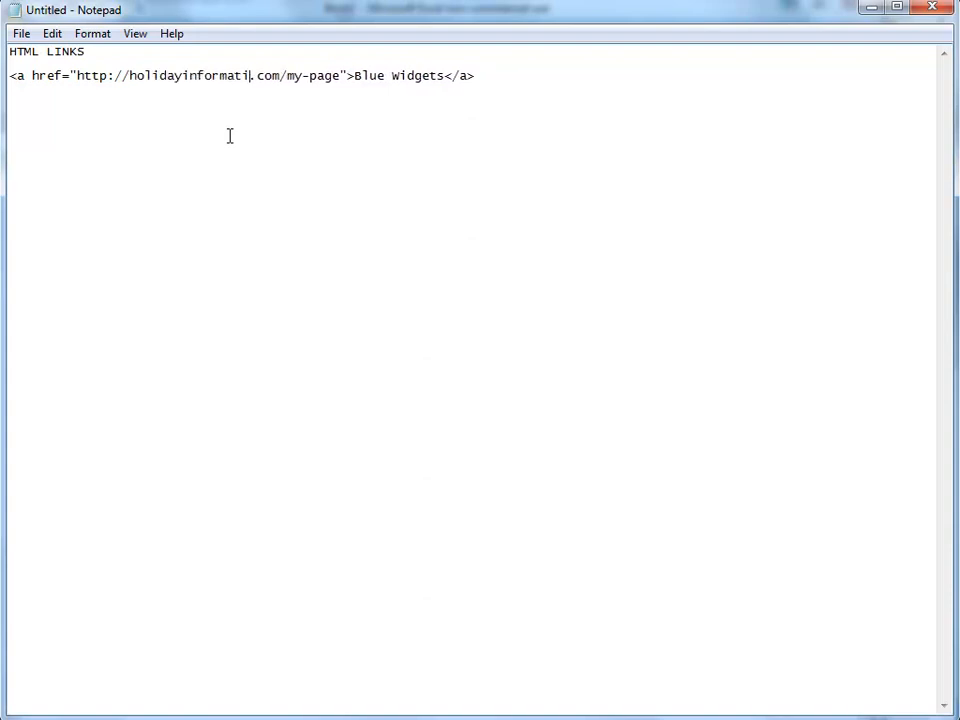
key("Right")
key("Right")
key("Right")
key("Right")
key("Right")
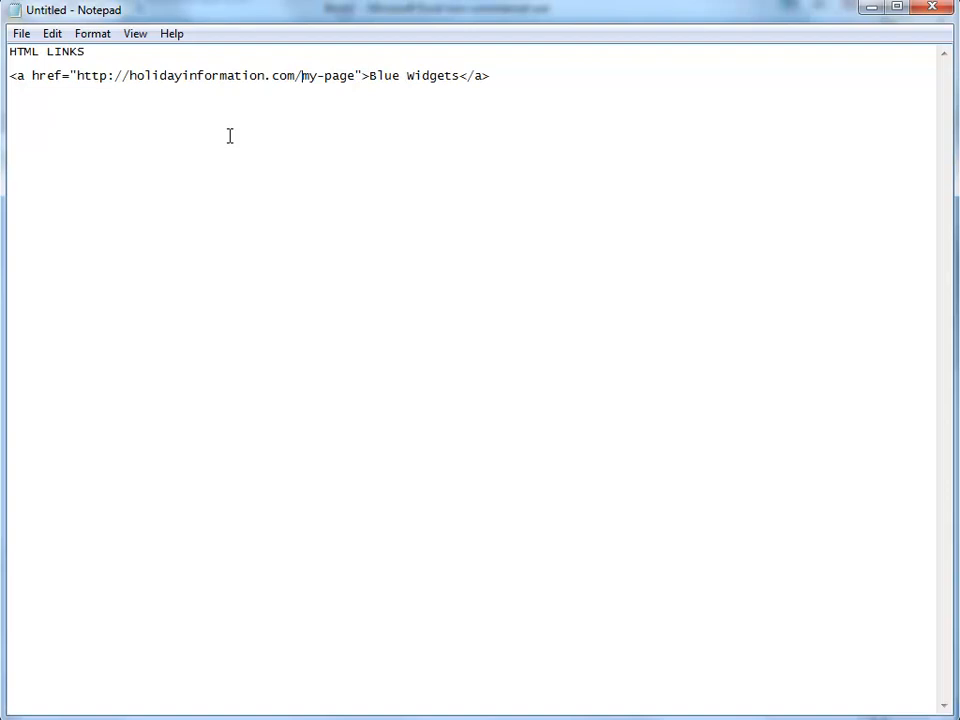
key("Delete")
key("Delete")
key("Delete")
key("Delete")
key("Delete")
key("Delete")
key("Delete")
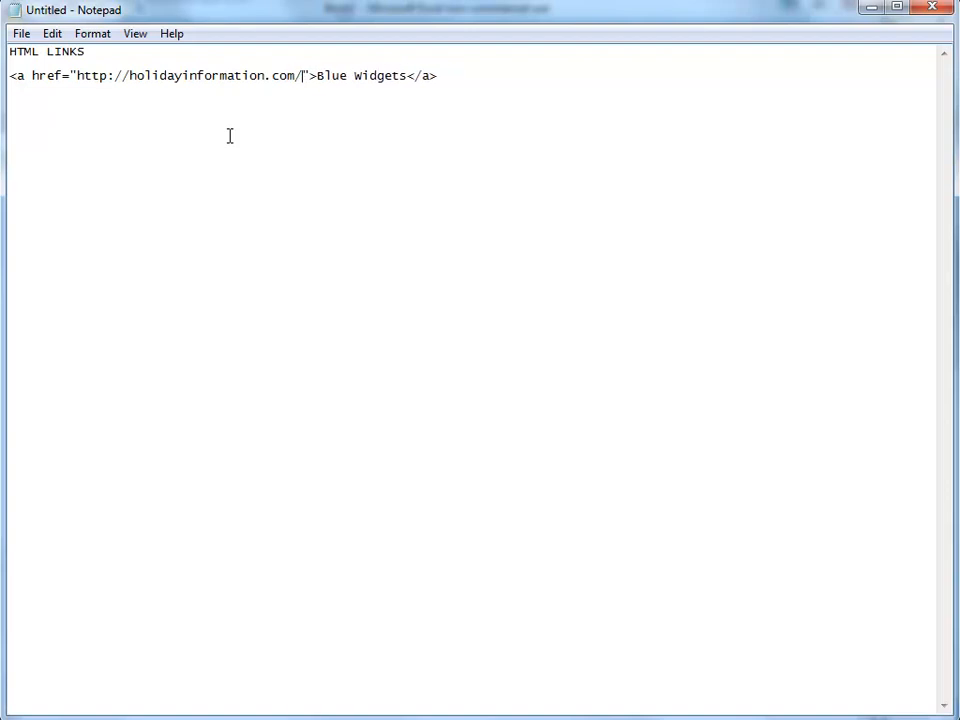
type("st-patrick")
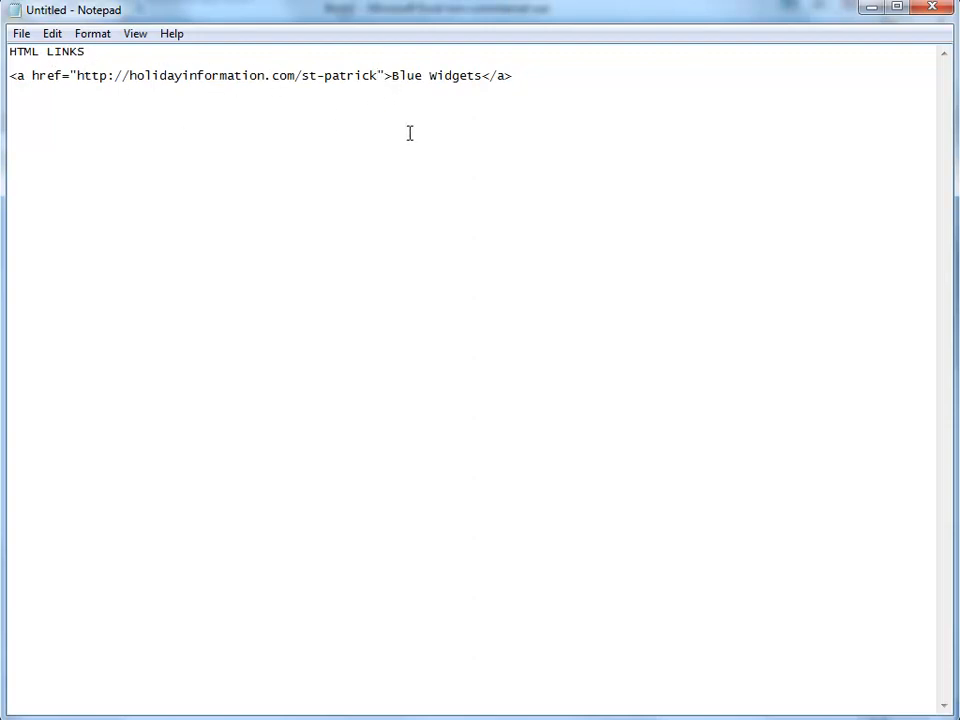
left_click(76, 76)
type("{")
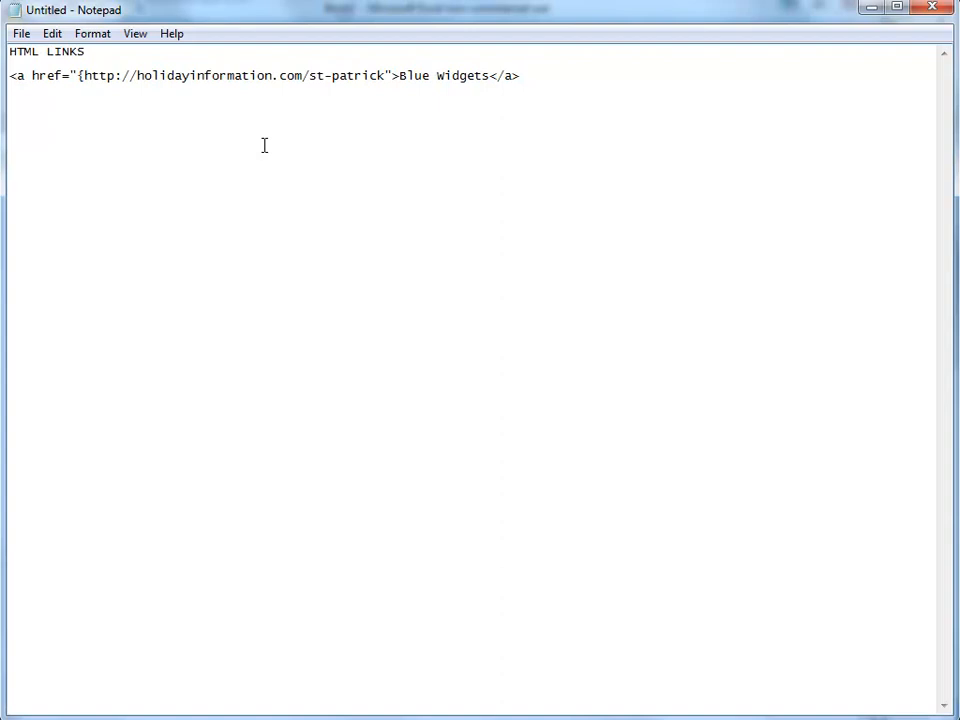
left_click(386, 76)
type("}")
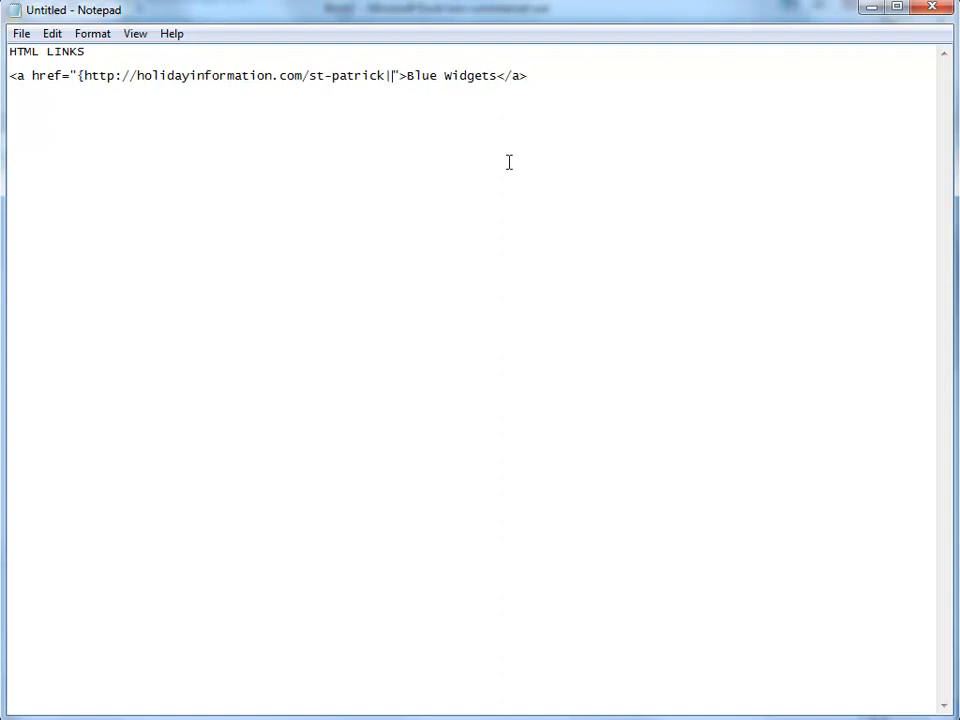
type("http://")
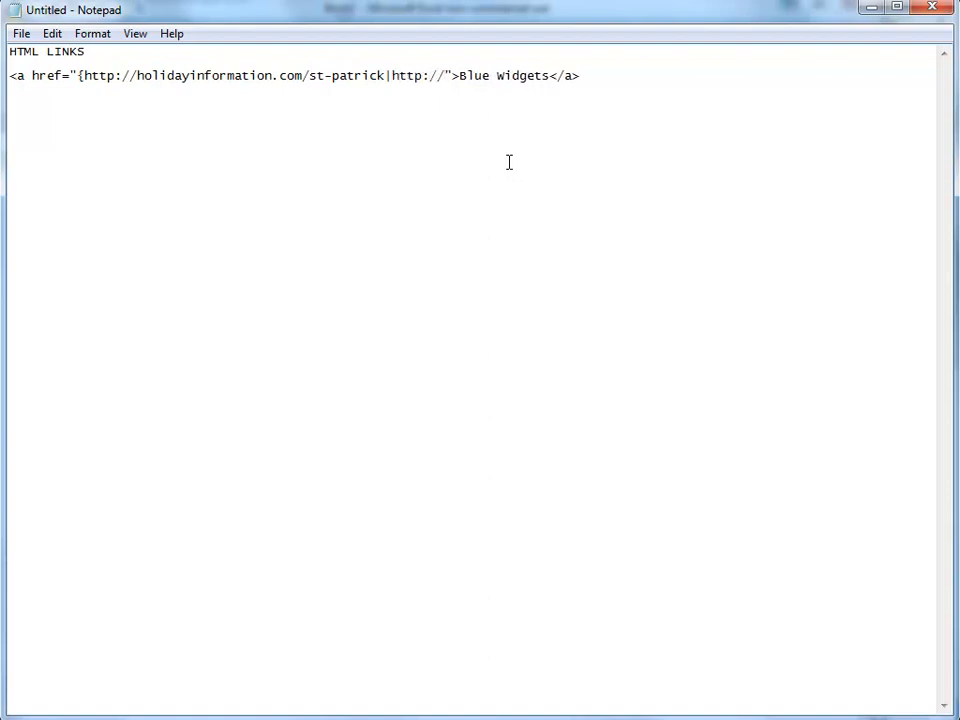
type("holidayinformation")
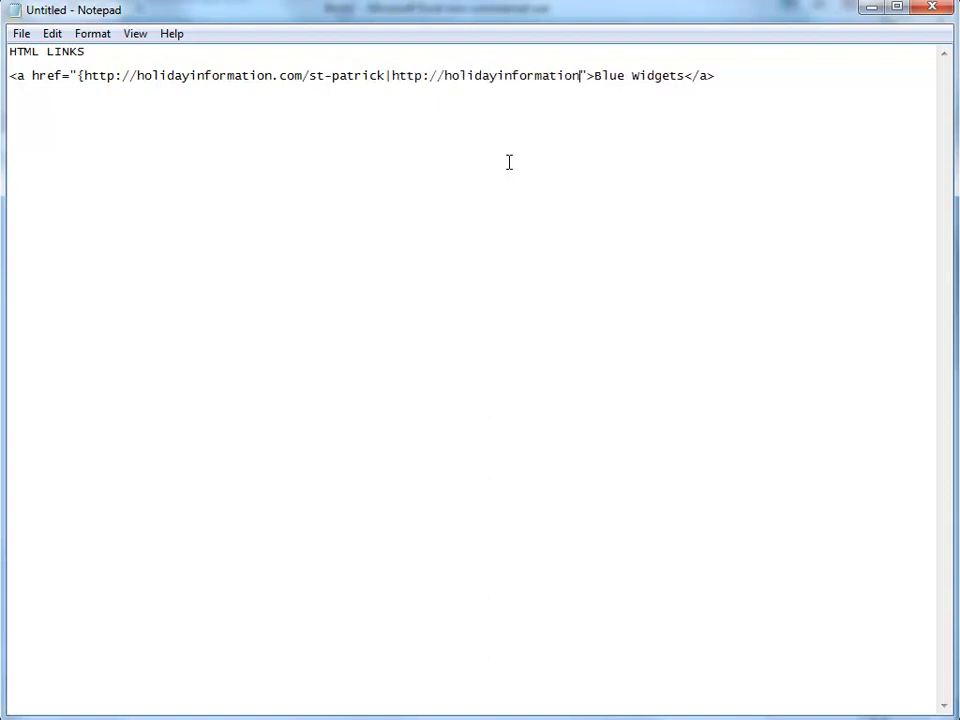
type(".com")
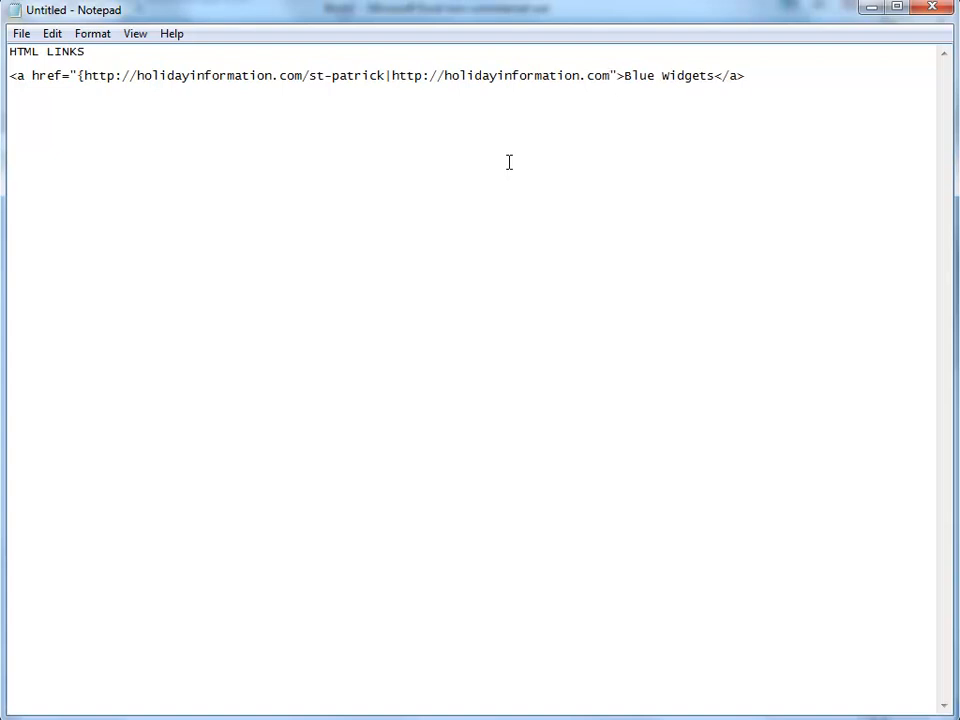
type("}")
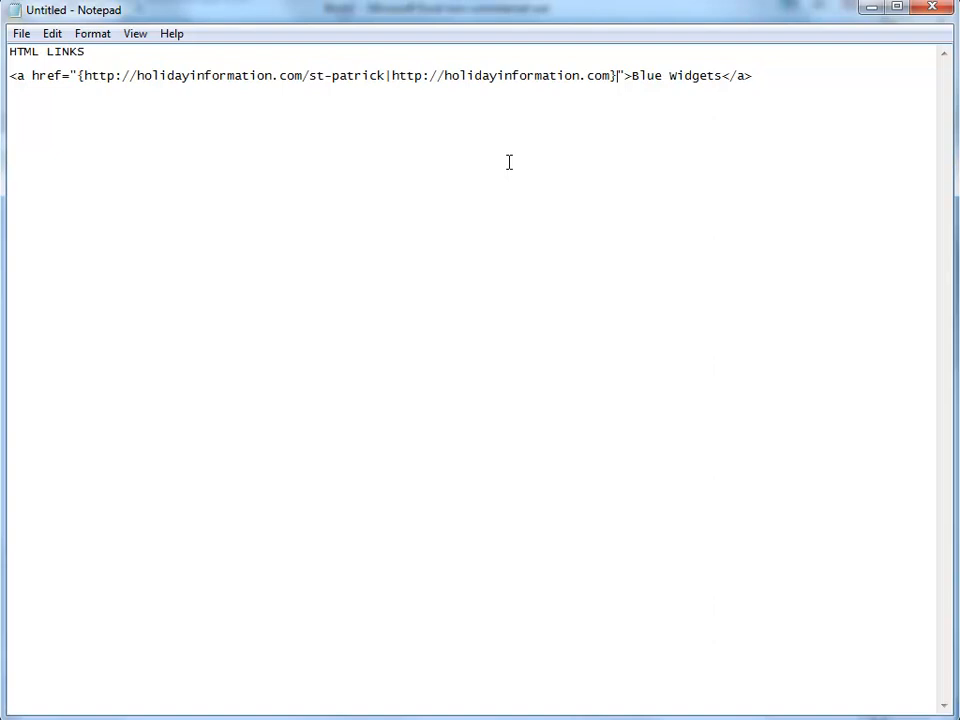
Begin a second link tag <a href= on a new line.
key("End")
key("Return")
type("<a href=")
key("BackSpace")
type("=\"http://")
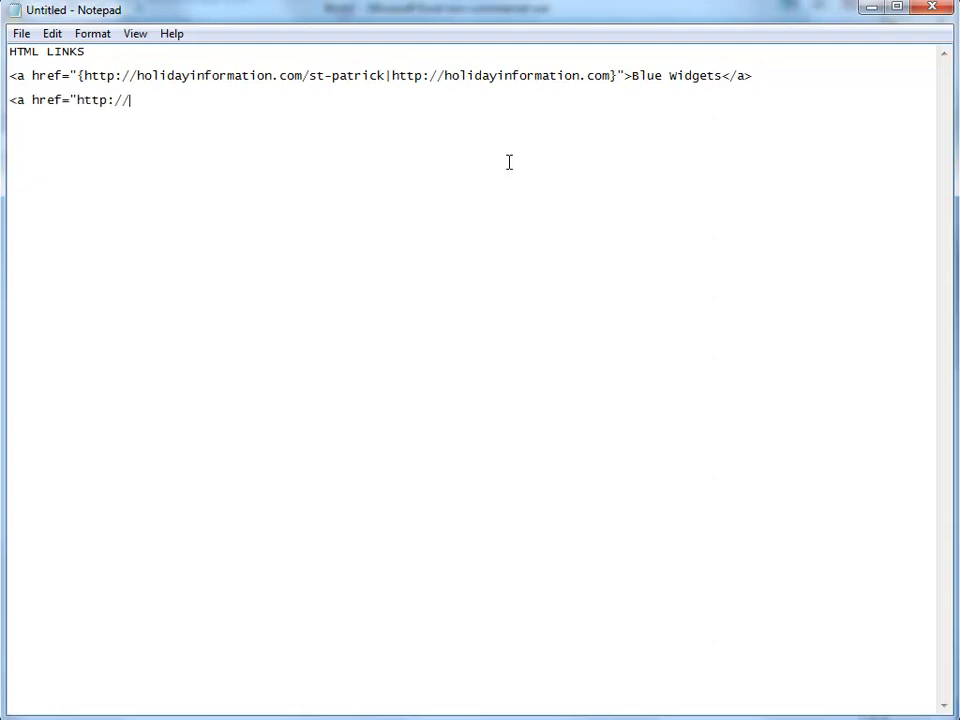
type("holidayinformati")
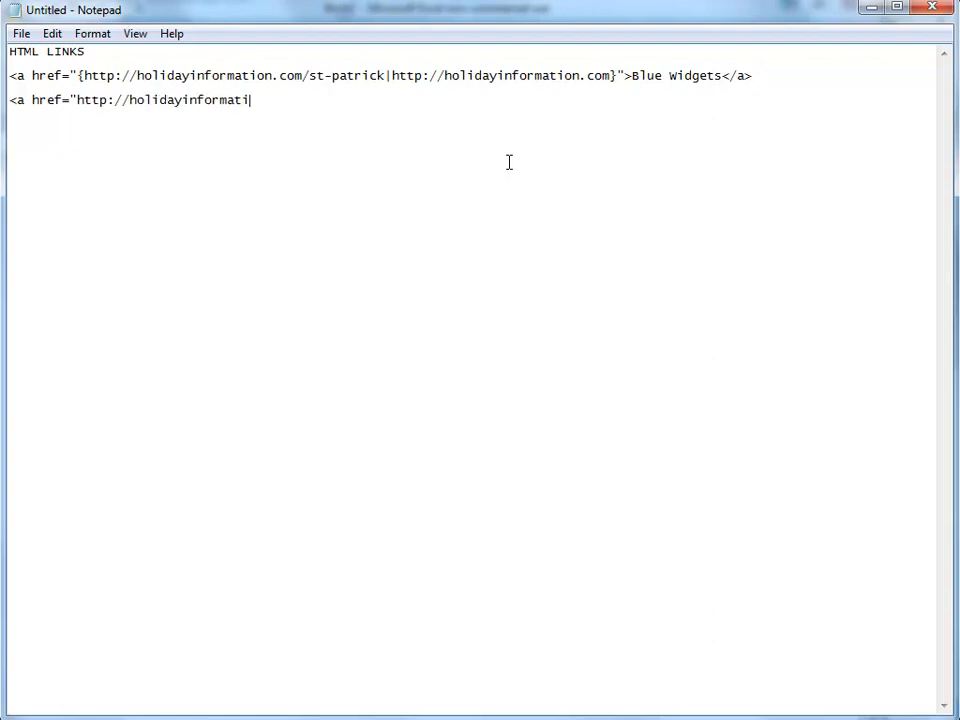
type("on.com\">")
left_click(632, 75)
Turn the first link's anchor text into spintax {Blue Widgets|Read More|This article|.
type("{")
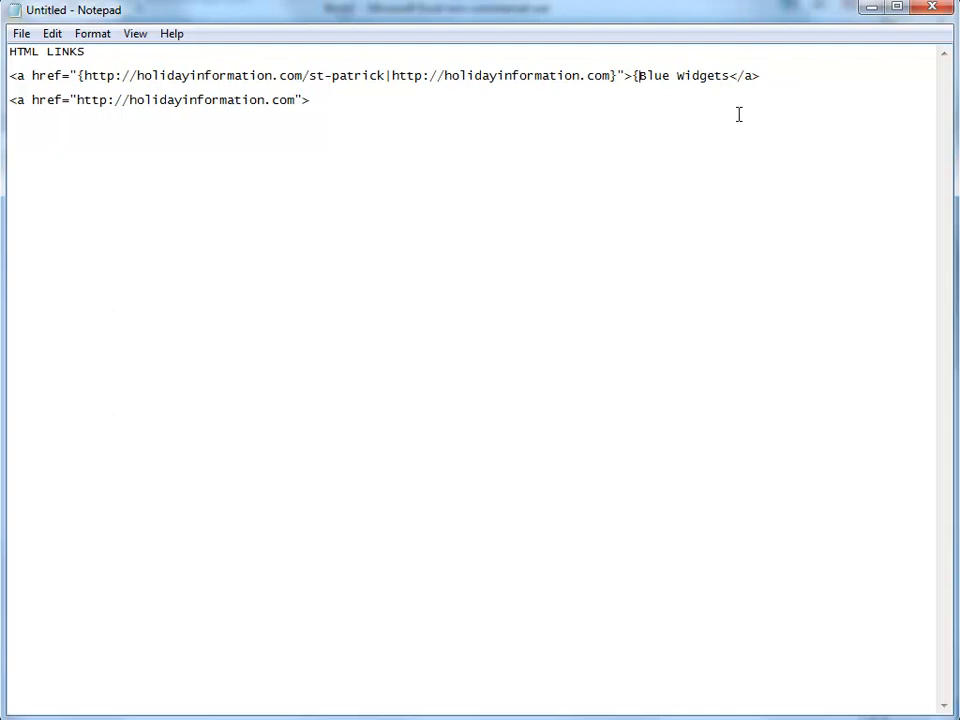
left_click(730, 76)
type("|Read More")
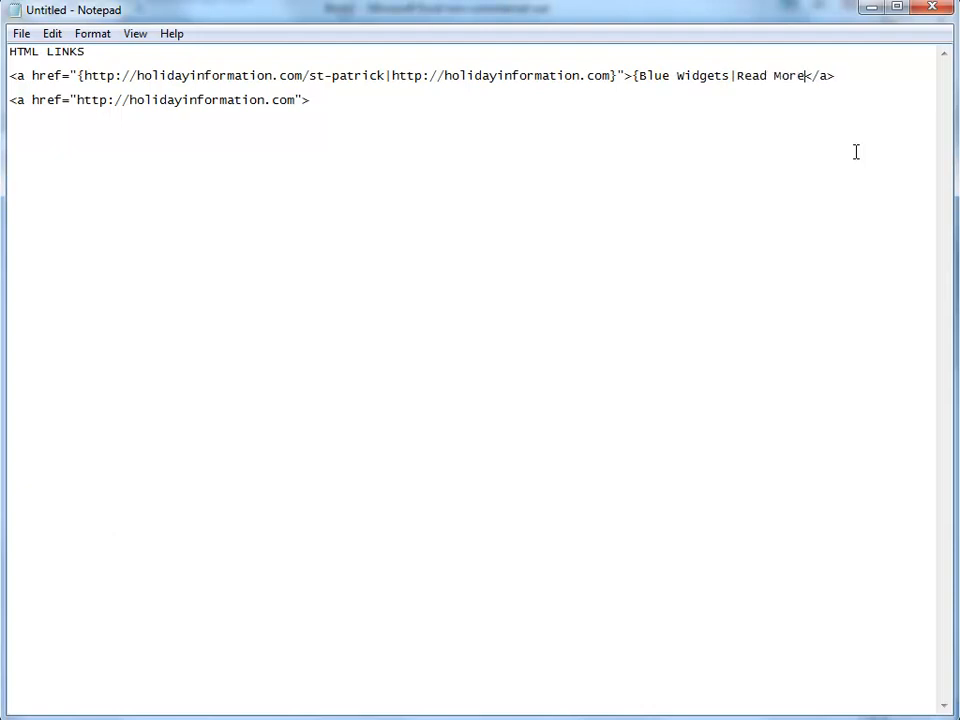
type("|This article|")
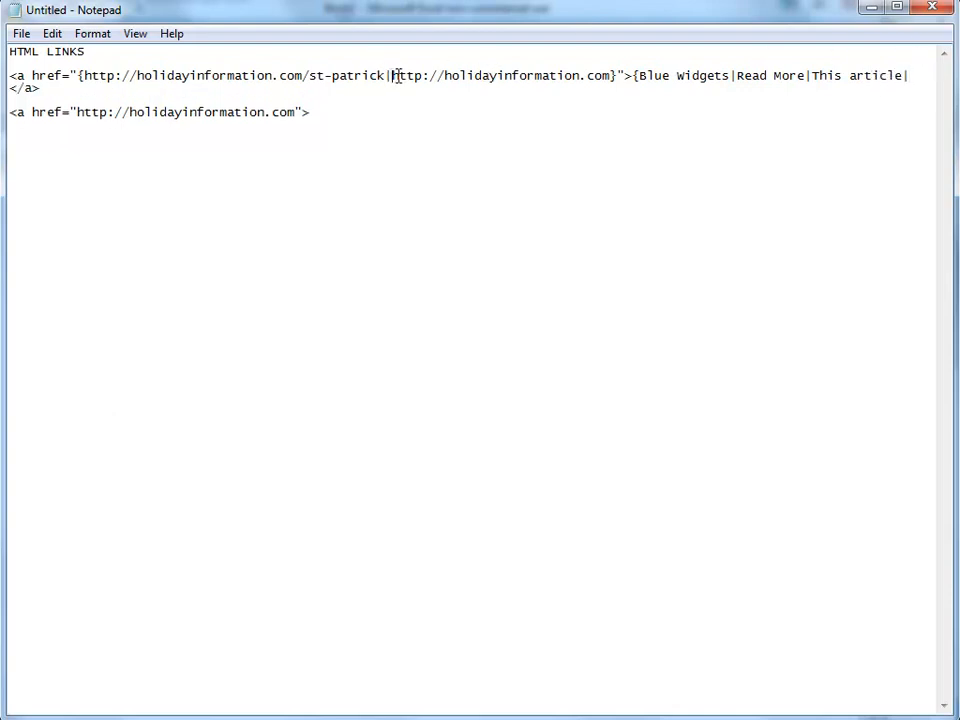
left_click_drag(392, 75, 614, 74)
key("ctrl+c")
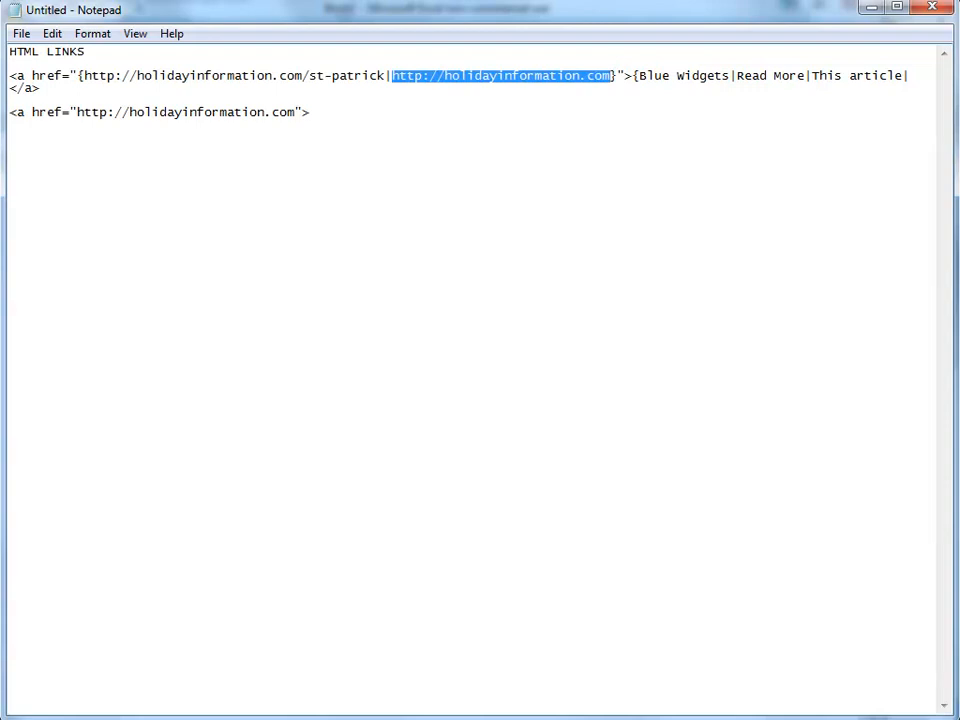
left_click(909, 76)
Close the anchor spintax with the homepage URL and finish the second link as Read More</a>.
key("ctrl+v")
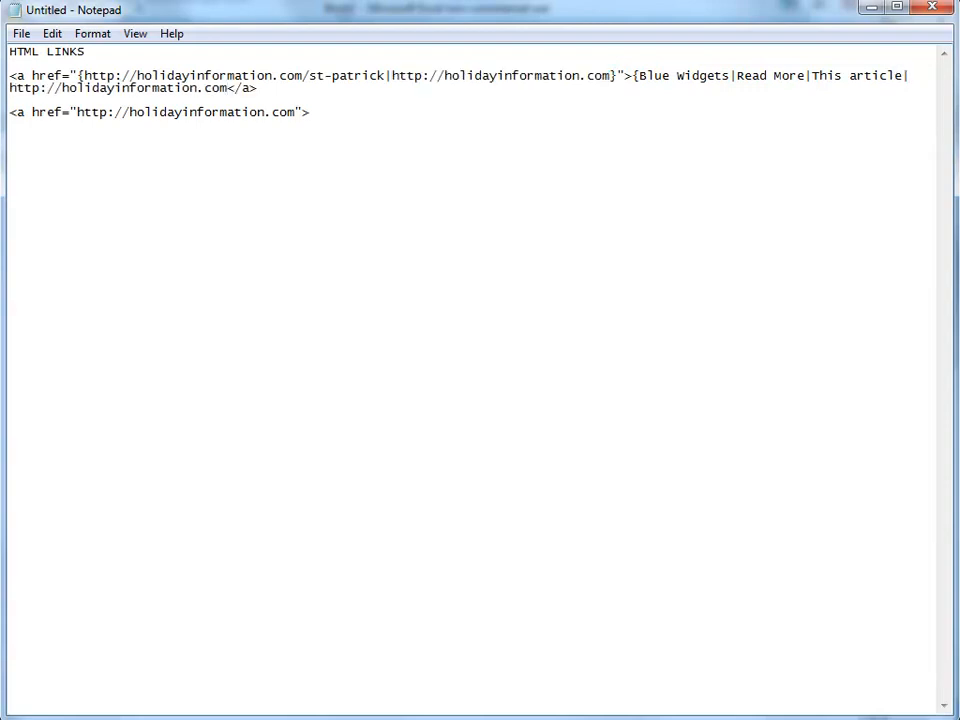
type("}")
left_click(354, 120)
left_click(350, 112)
type("Read More</a>")
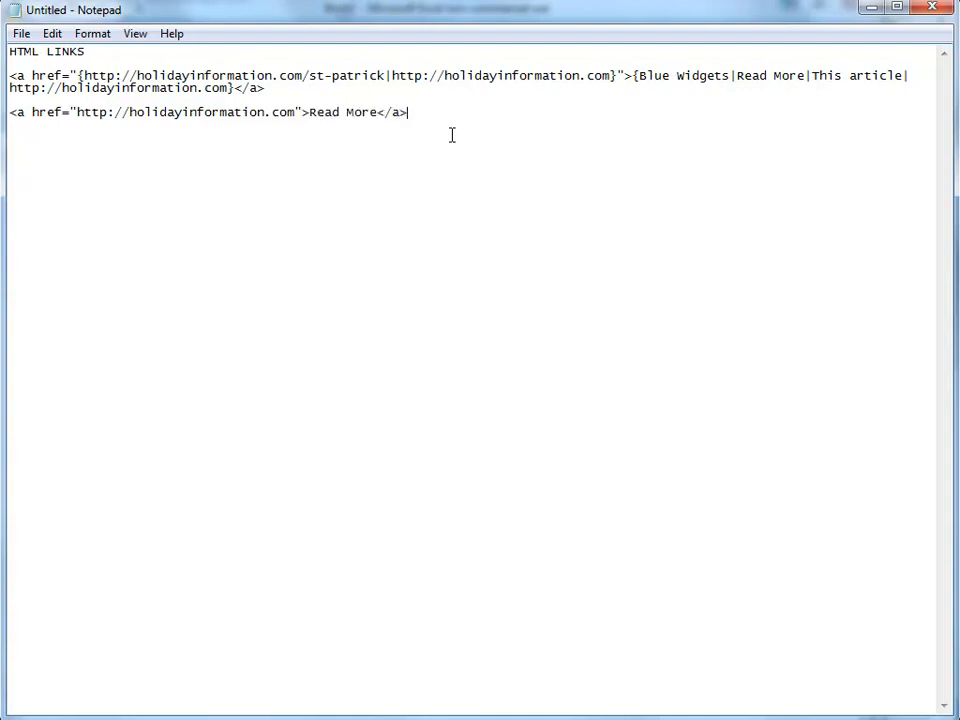
key("Return")
type("<a href=\"http://holid")
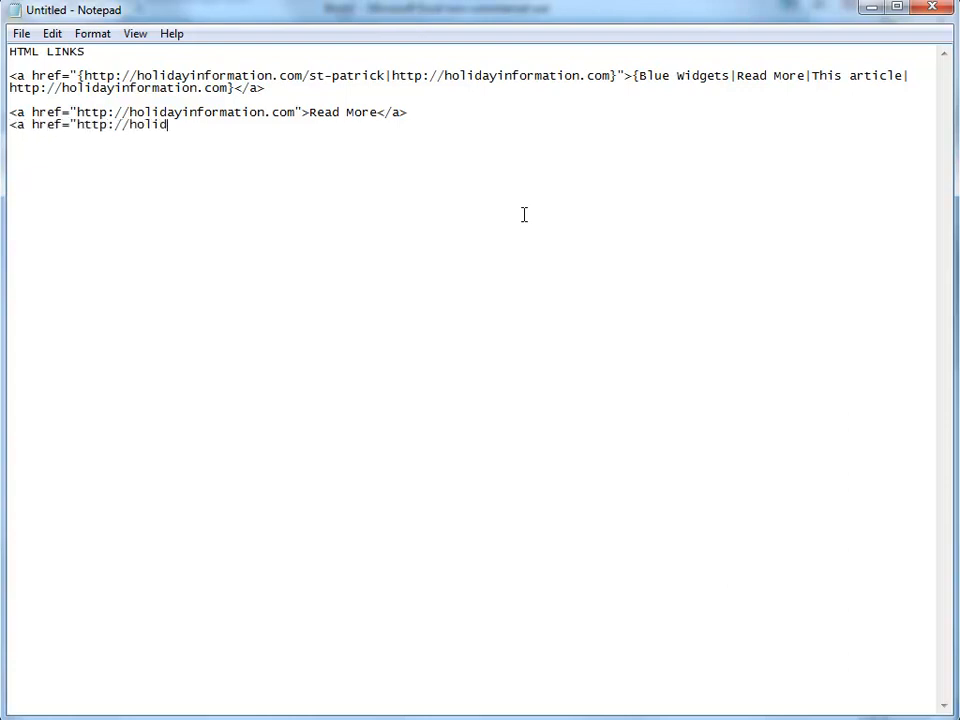
type("ayinformation.com/st")
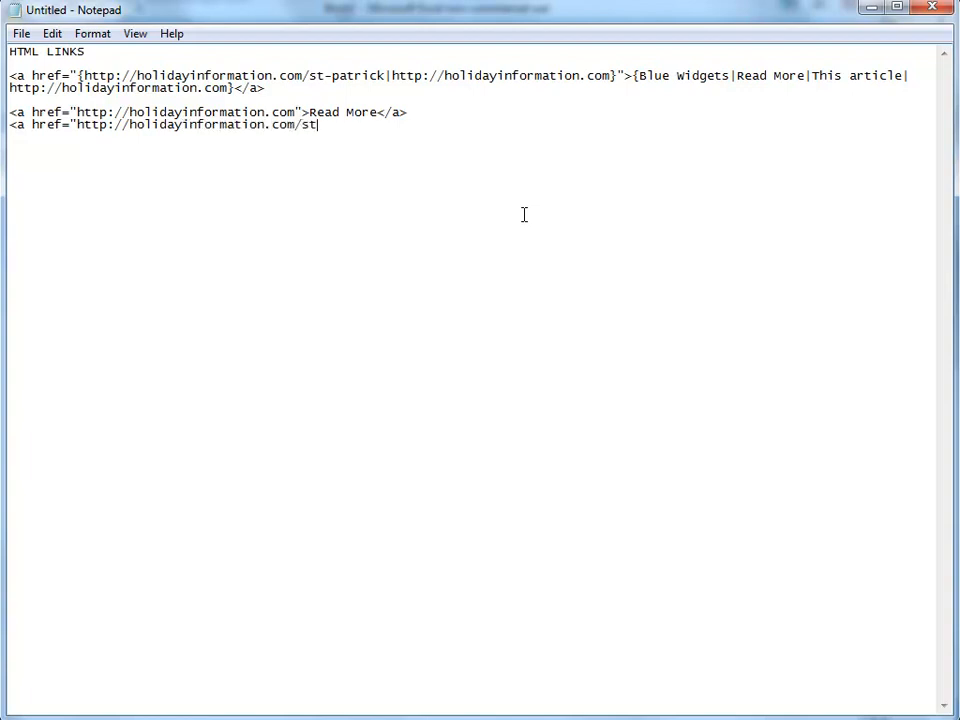
type("-patrick")
type("\">")
type("e widgets>/a")
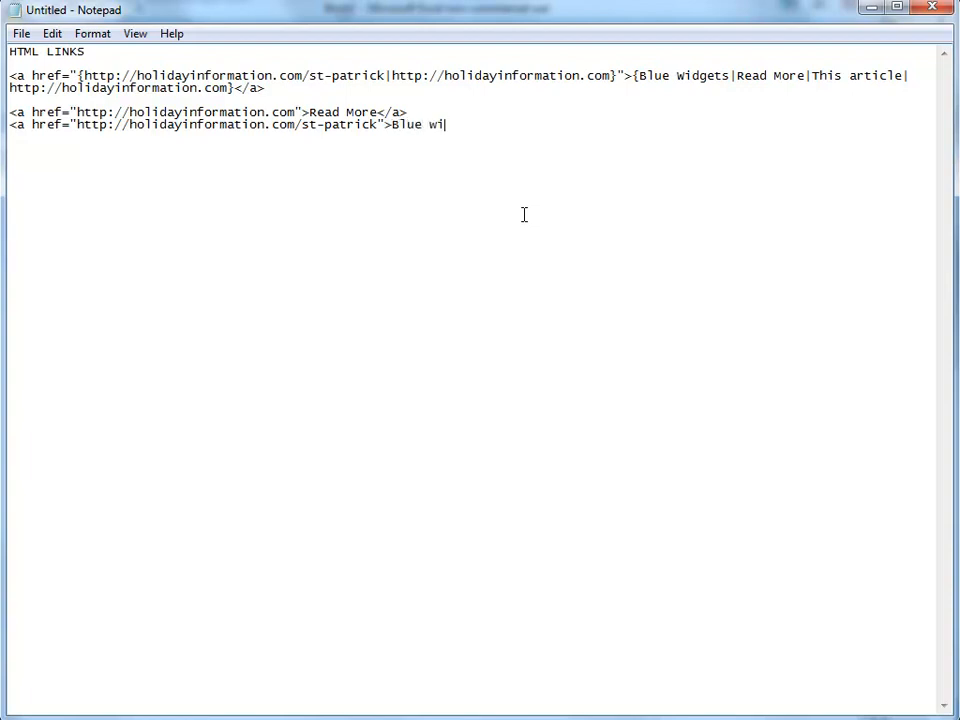
key("BackSpace")
key("BackSpace")
key("BackSpace")
type("</a>")
key("Return")
Check the first link's URL and anchor spintax braces and closing tag, then go to the browser.
left_click_drag(77, 76, 86, 76)
left_click_drag(385, 76, 392, 76)
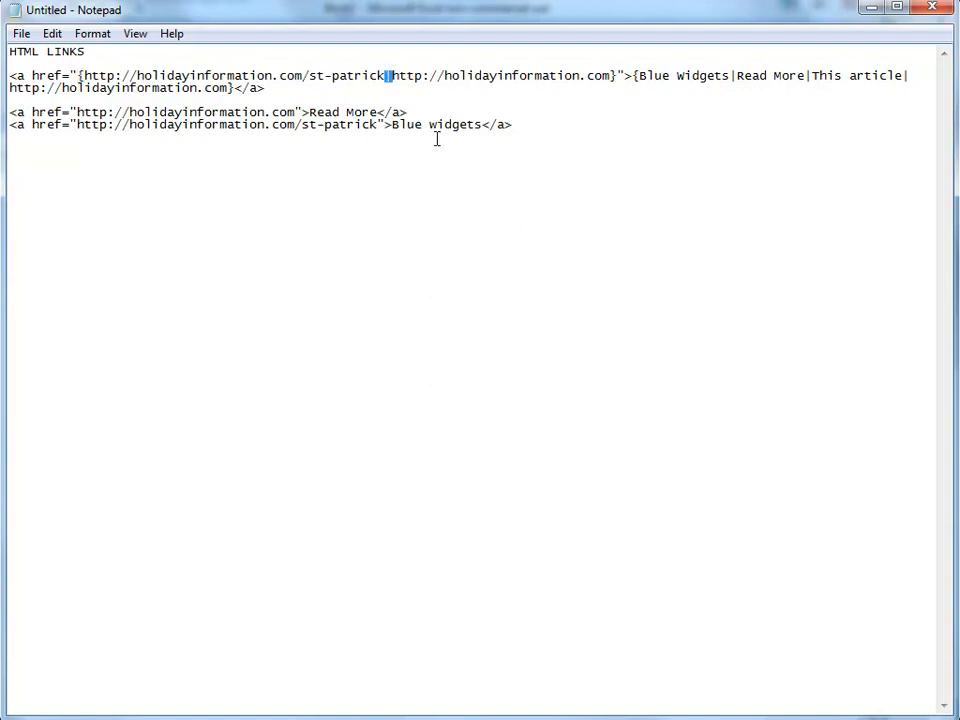
left_click_drag(608, 76, 616, 76)
left_click(633, 69)
left_click_drag(635, 78, 234, 95)
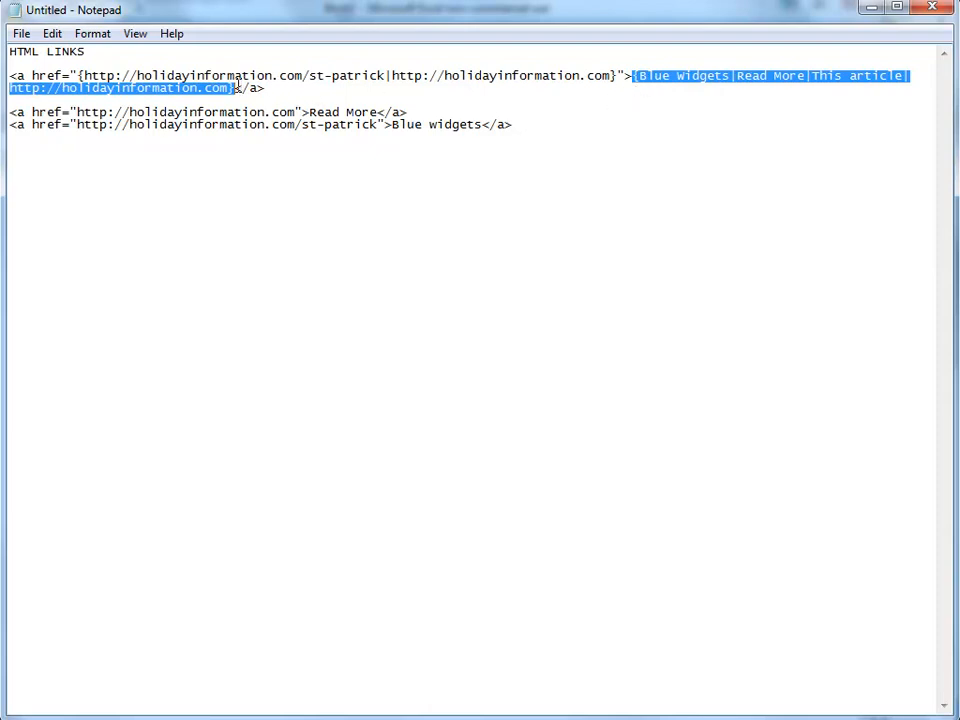
left_click(276, 88)
left_click_drag(233, 88, 281, 89)
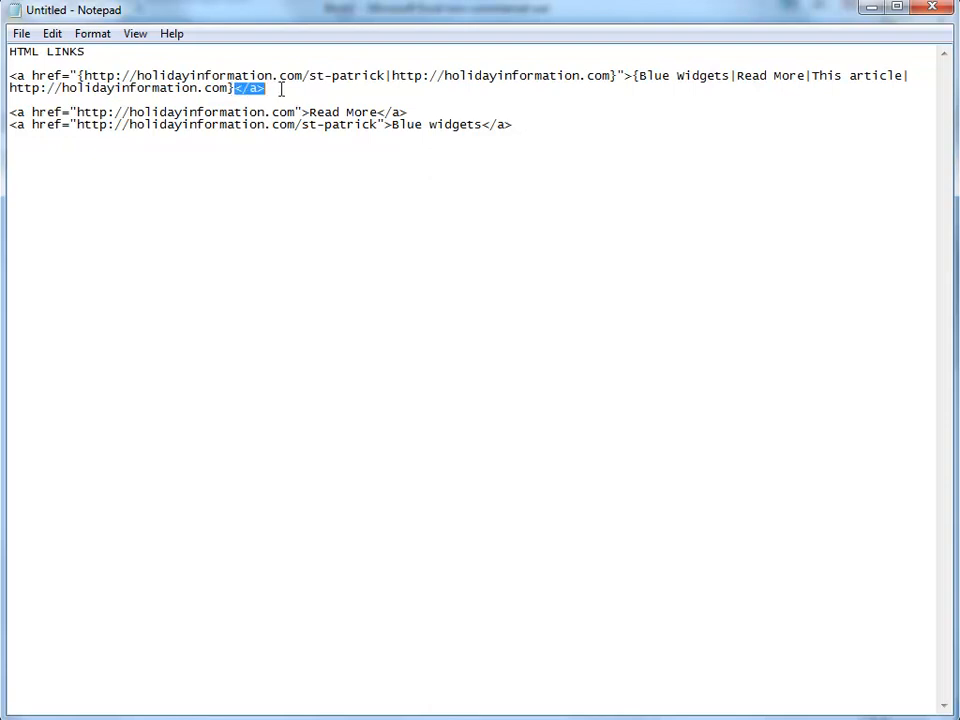
left_click(536, 128)
key("alt+Tab")
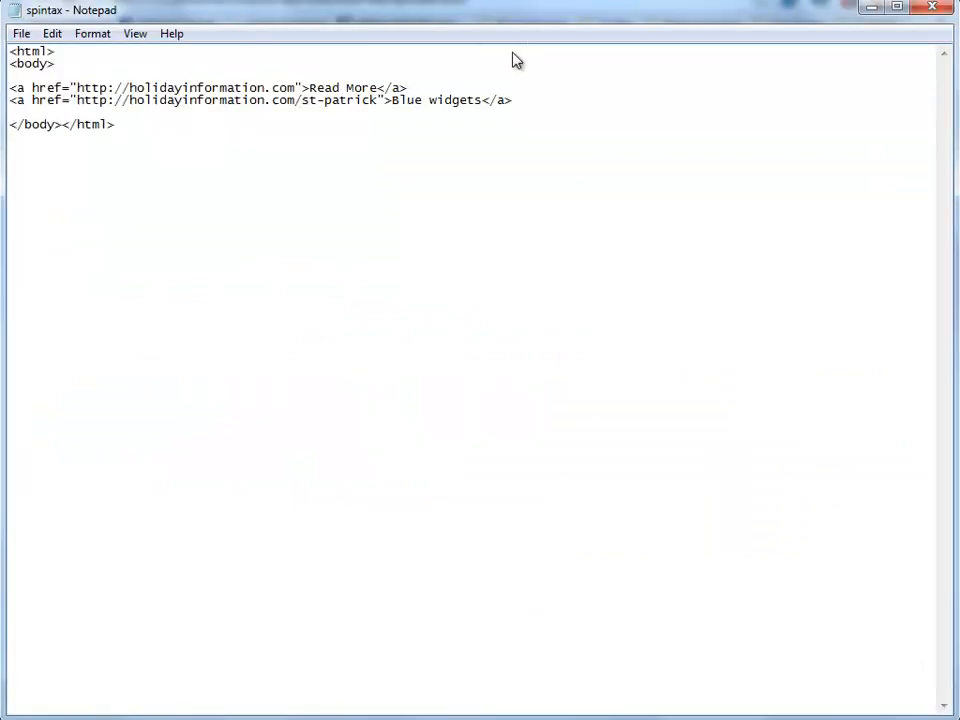
Add a <br /> line break after the Read More link and save the HTML file.
left_click(497, 89)
type("<br />")
left_click(20, 33)
left_click(40, 95)
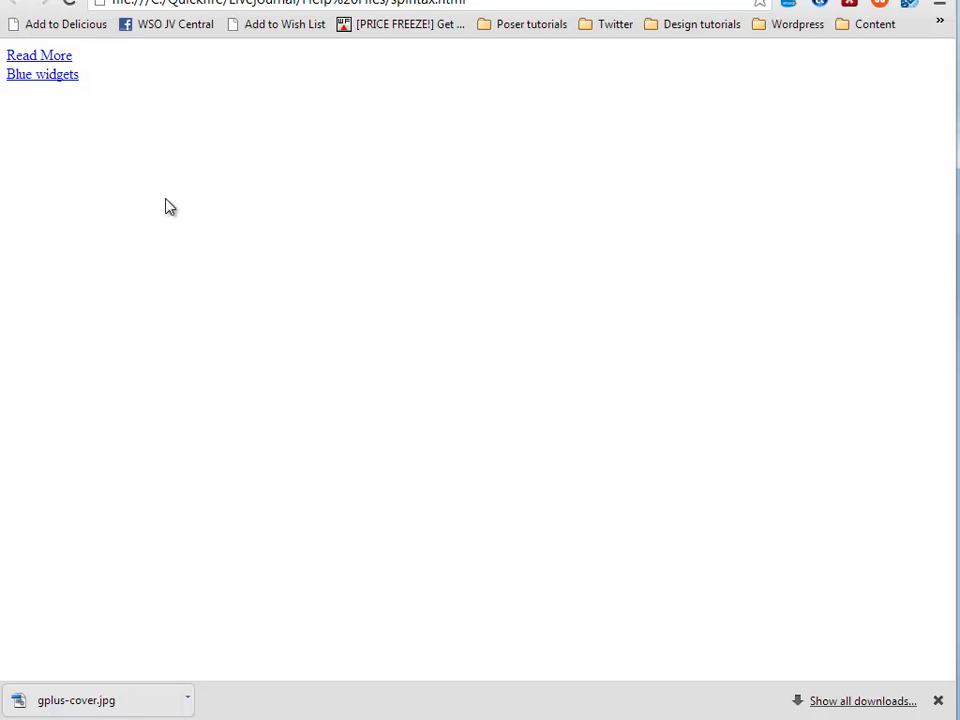
Back in Notepad, delete the trial <br /> tag so only the spintax link remains.
key("alt+Tab")
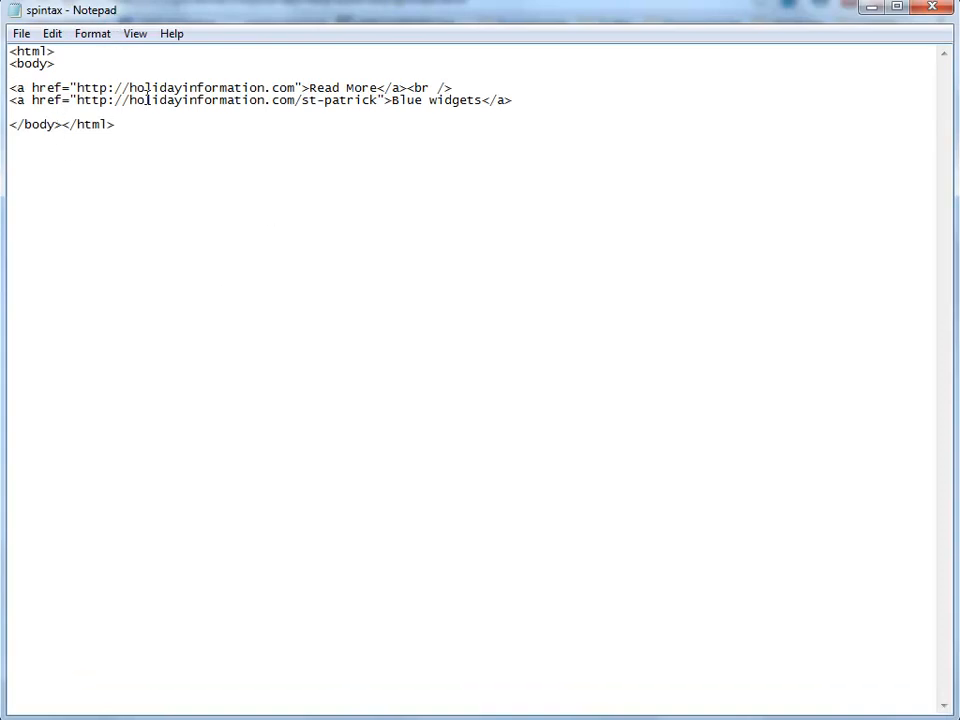
key("BackSpace")
key("BackSpace")
key("BackSpace")
key("BackSpace")
key("BackSpace")
key("BackSpace")
key("ctrl+z")
key("BackSpace")
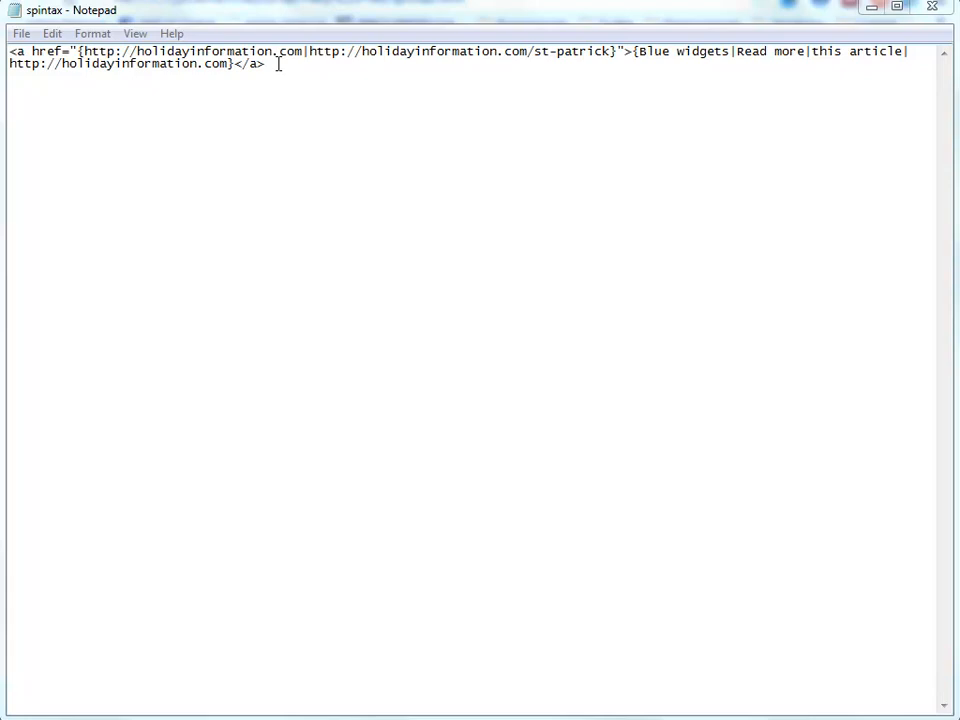
Copy the spintax link and try pasting it after 'pagan religion.' in cell B1, then undo.
left_click_drag(278, 64, 10, 51)
key("ctrl+c")
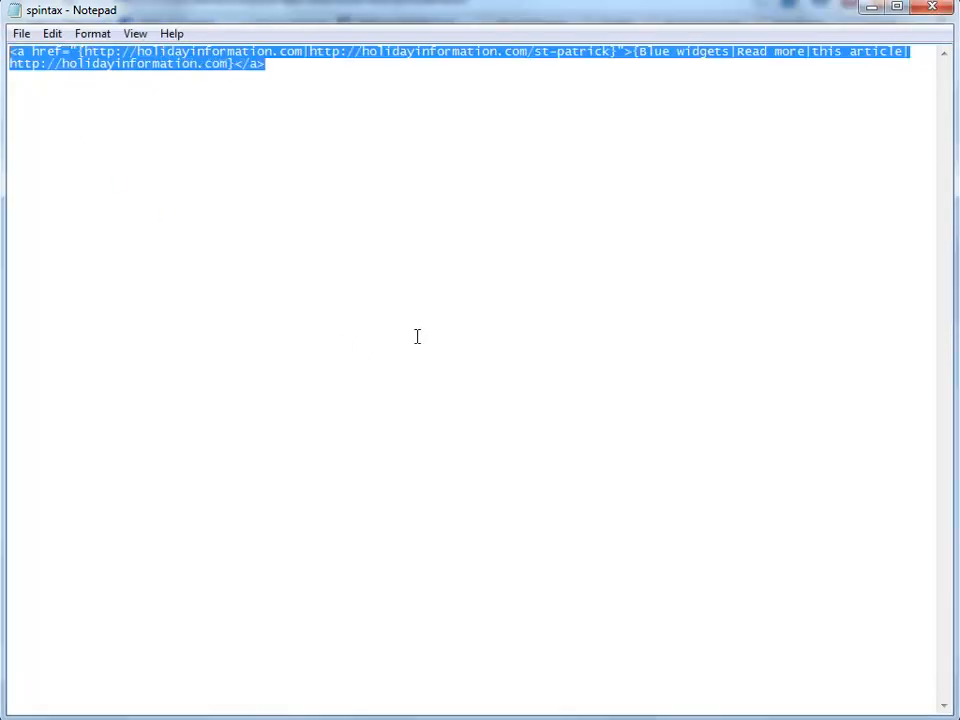
key("alt+Tab")
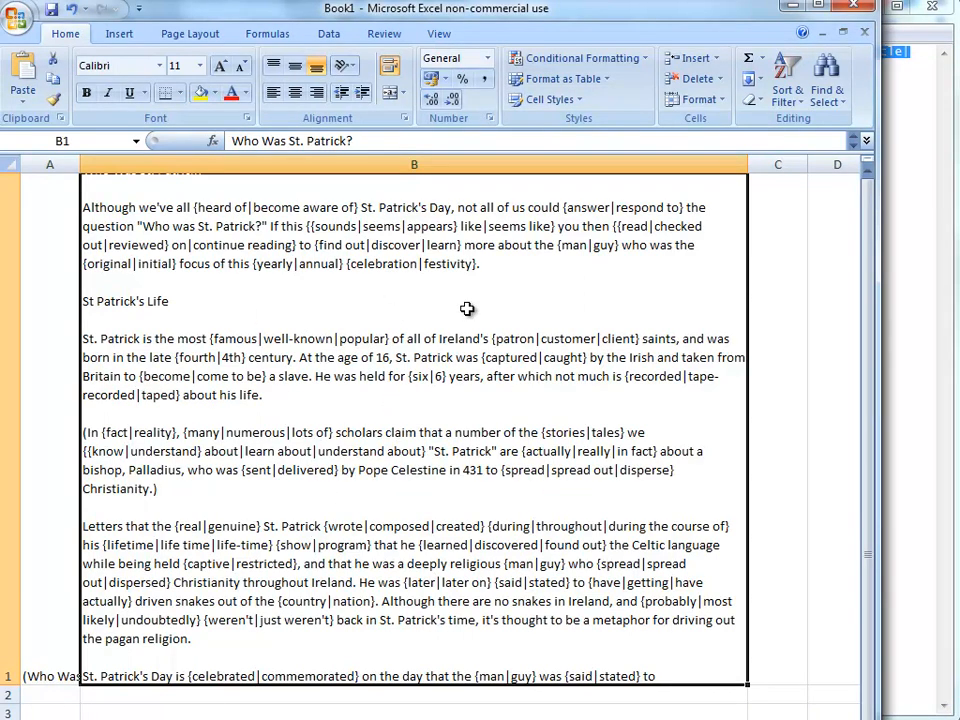
double_click(328, 404)
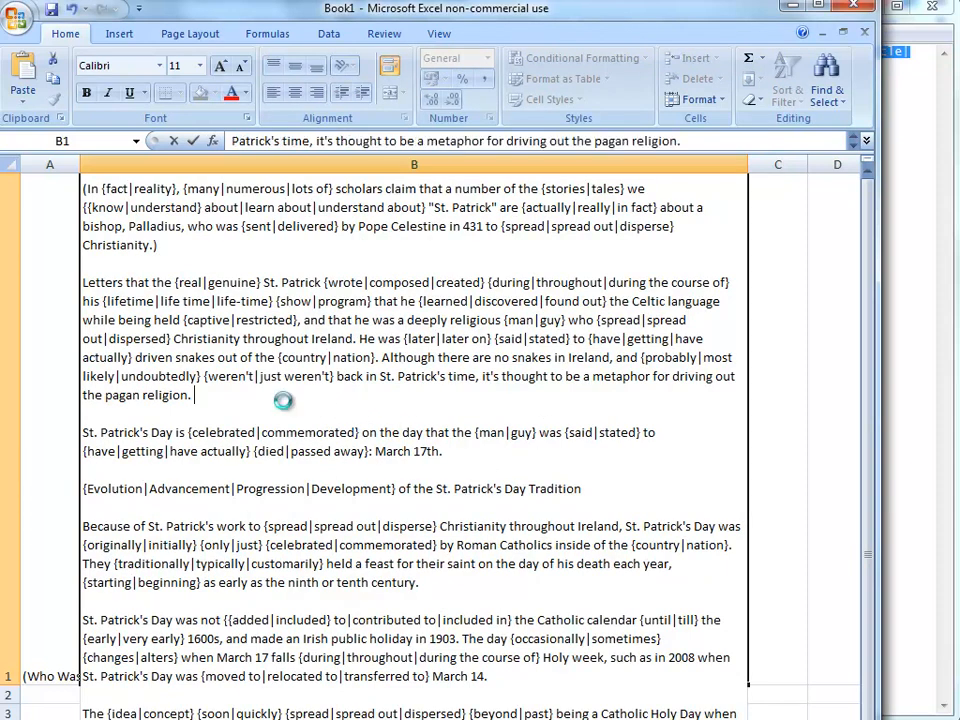
key("ctrl+v")
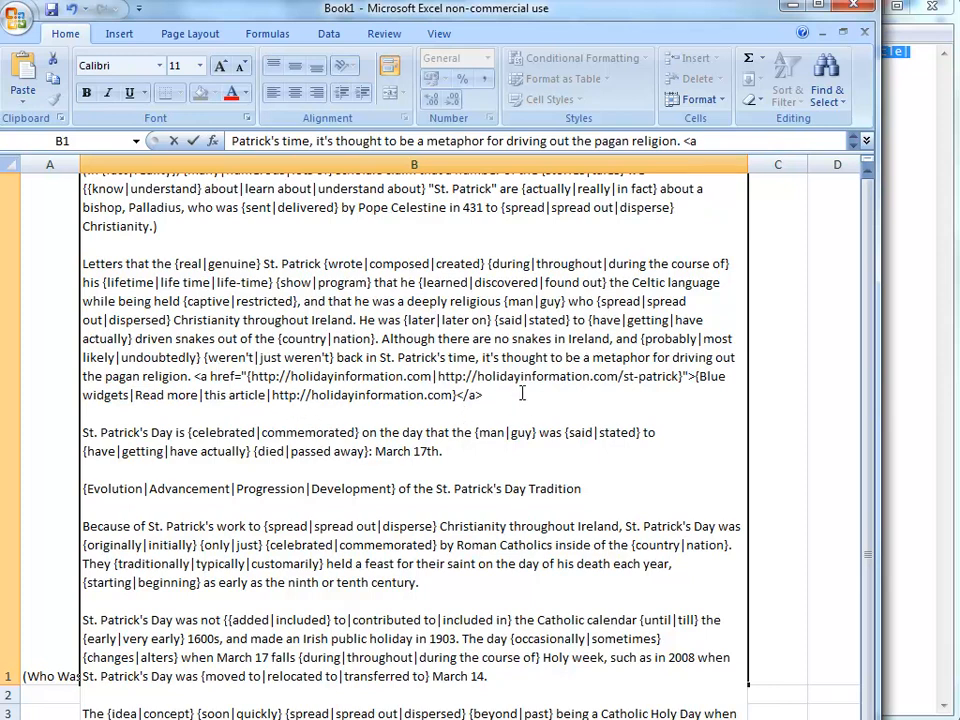
key("ctrl+z")
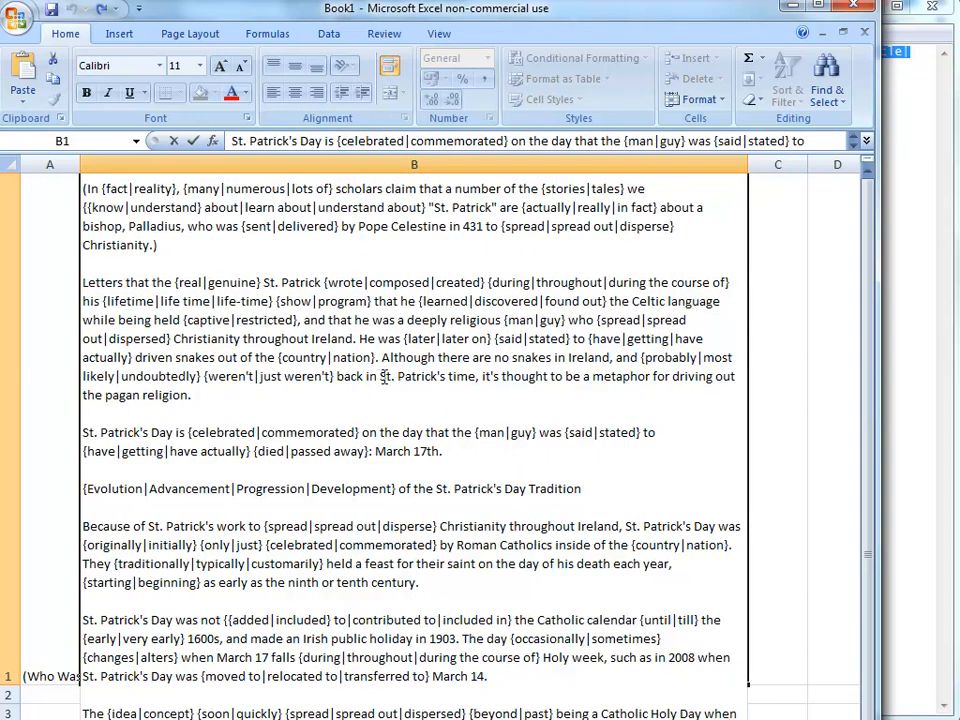
Replace the words 'St. Patrick's' in the snakes sentence with the spintax link.
left_click_drag(381, 376, 449, 378)
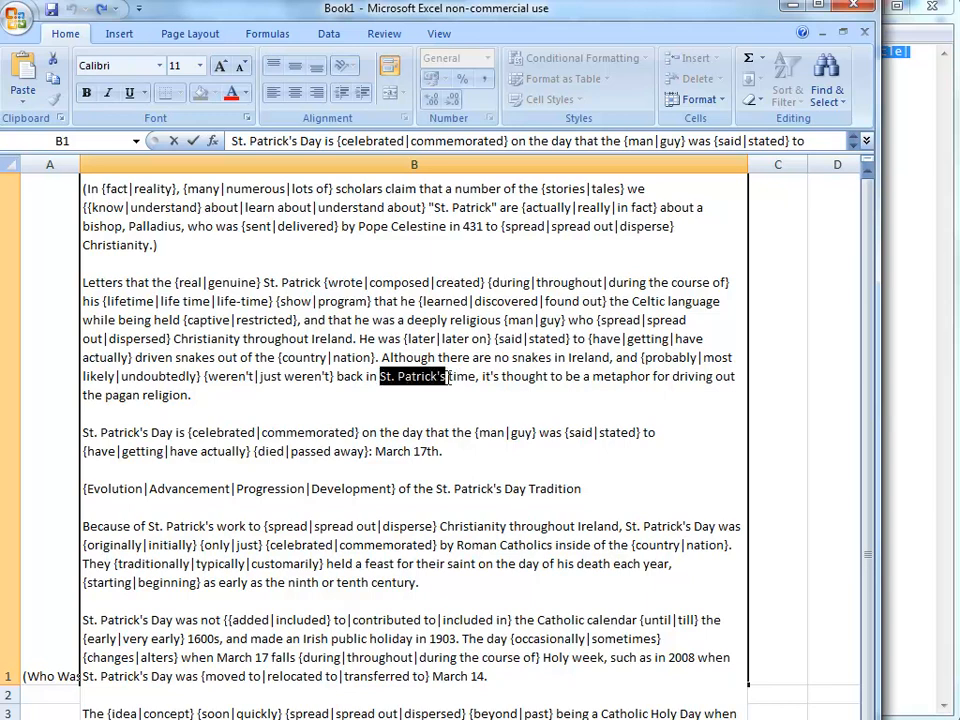
key("ctrl+v")
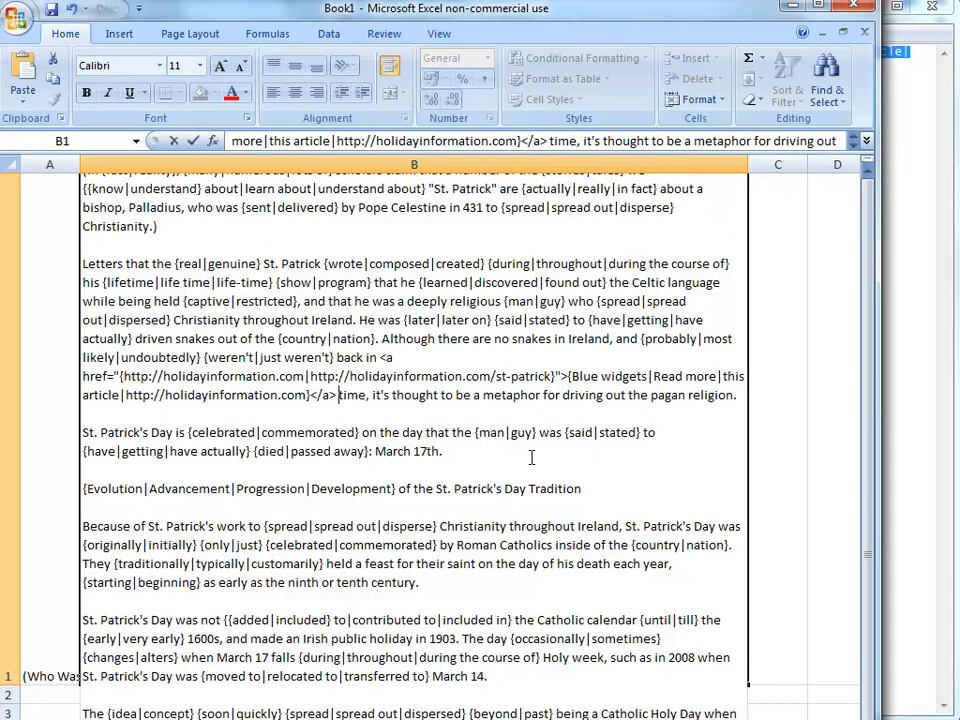
key("BackSpace")
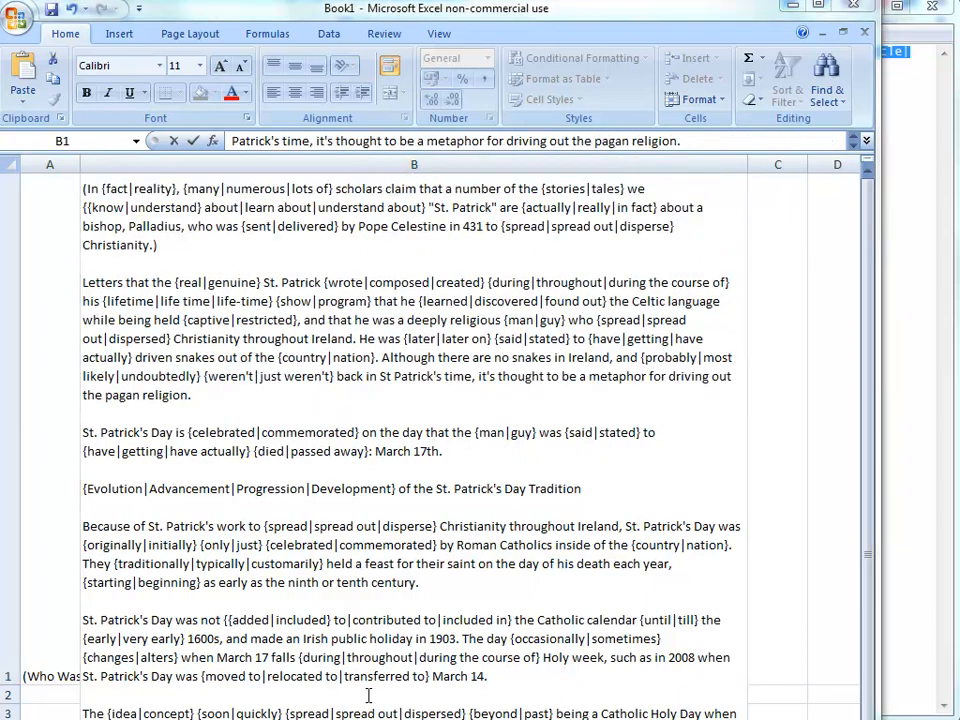
End the B1 article with 'For more information about different holidays, visit' plus the spintax link.
left_click(442, 378)
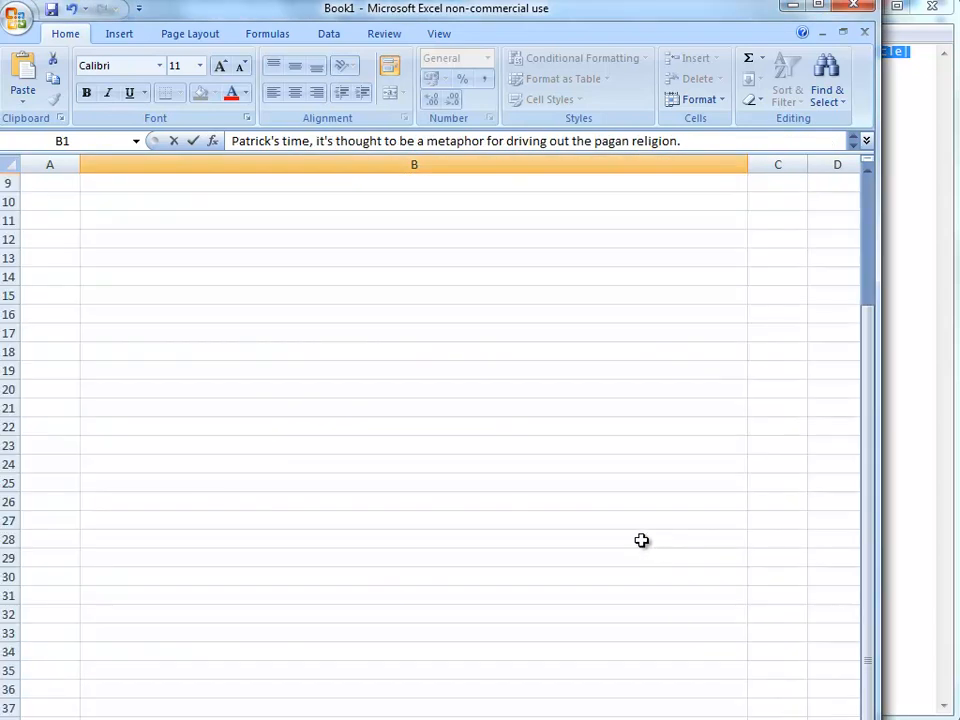
left_click(483, 472)
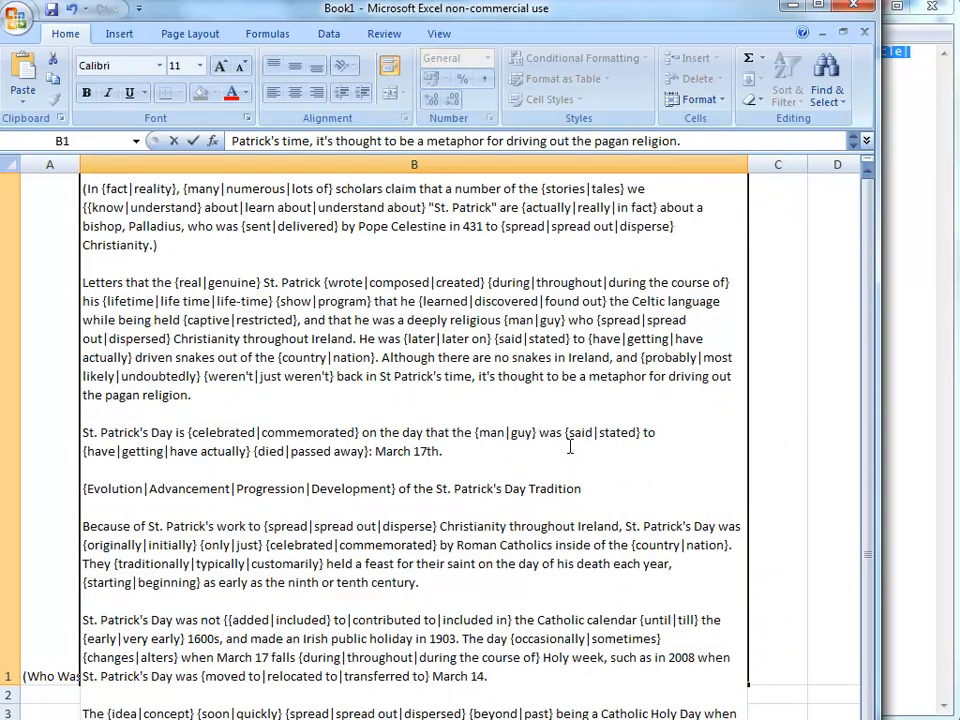
key("Down")
key("Down")
key("Down")
key("Down")
key("Down")
key("Down")
key("Down")
key("Down")
key("Down")
key("Down")
key("Down")
key("Down")
key("Down")
key("Down")
key("Down")
key("Down")
key("Down")
key("Down")
key("Down")
key("Down")
key("Down")
key("Down")
key("Down")
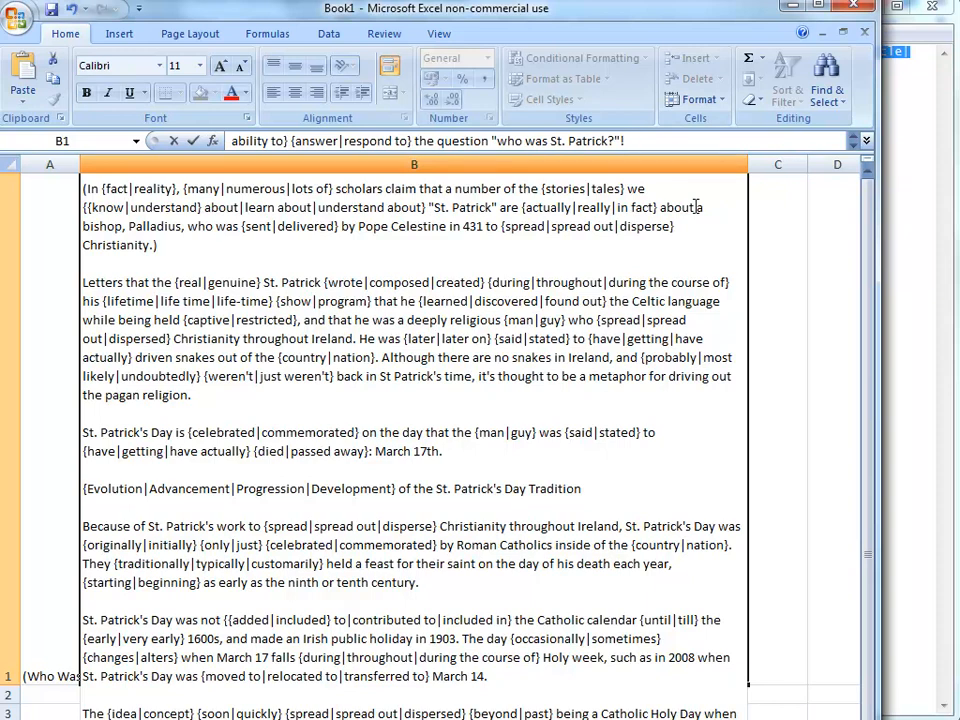
type("For more information about ")
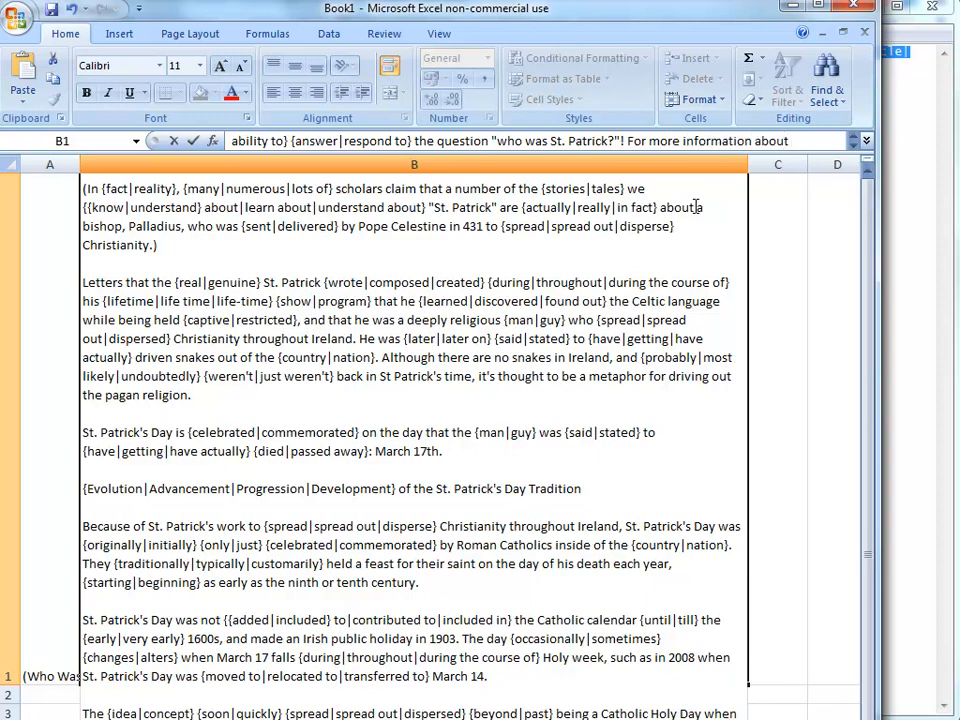
type("different")
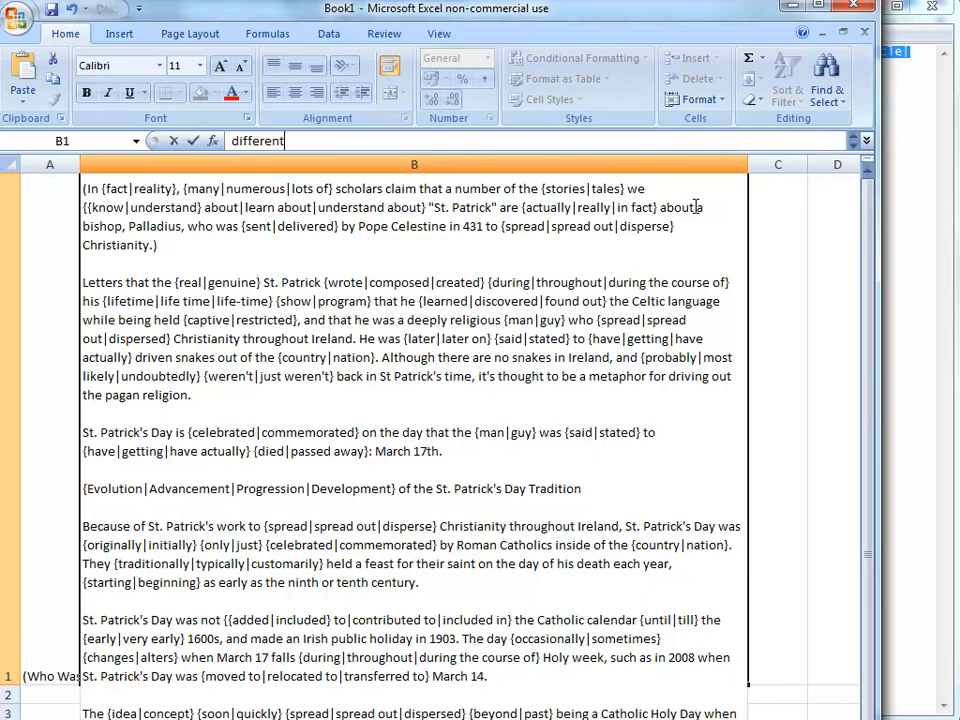
type(" holidays, visit")
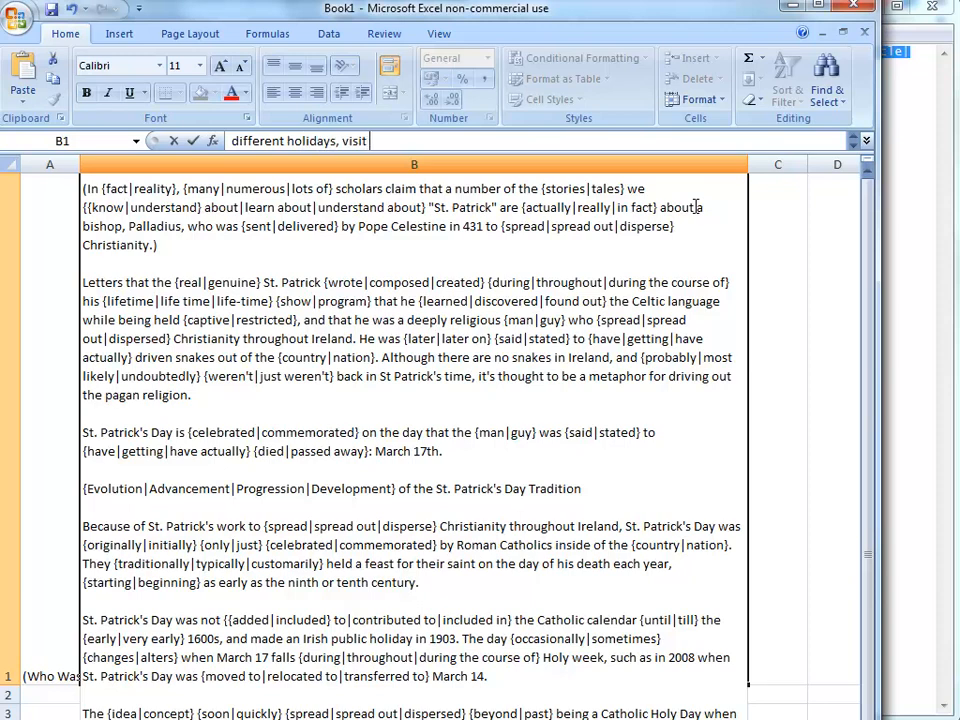
key("ctrl+v")
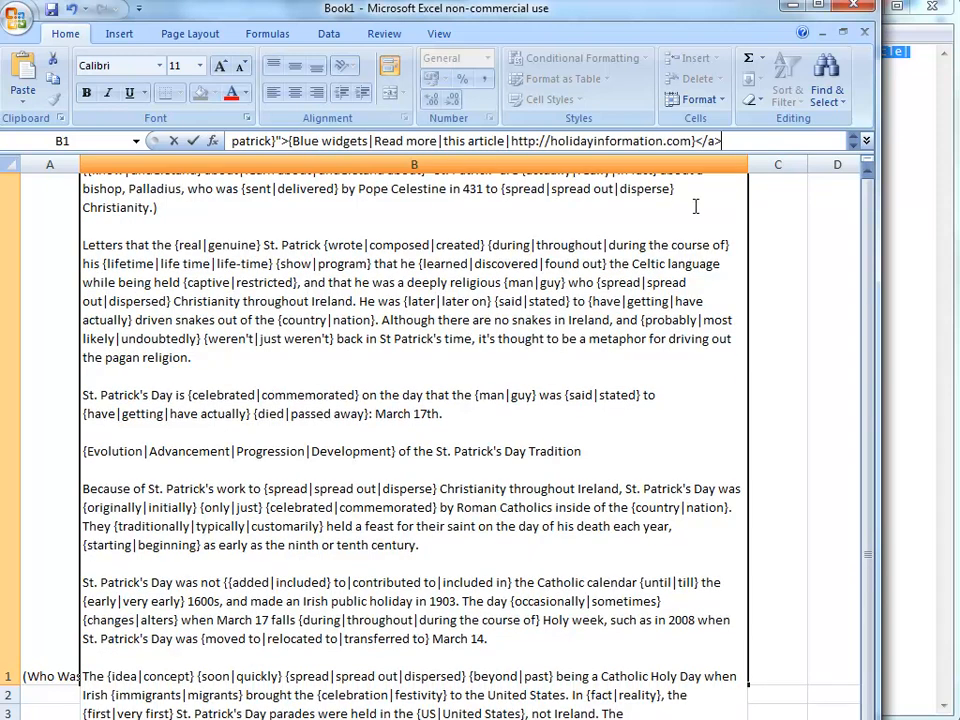
key("Return")
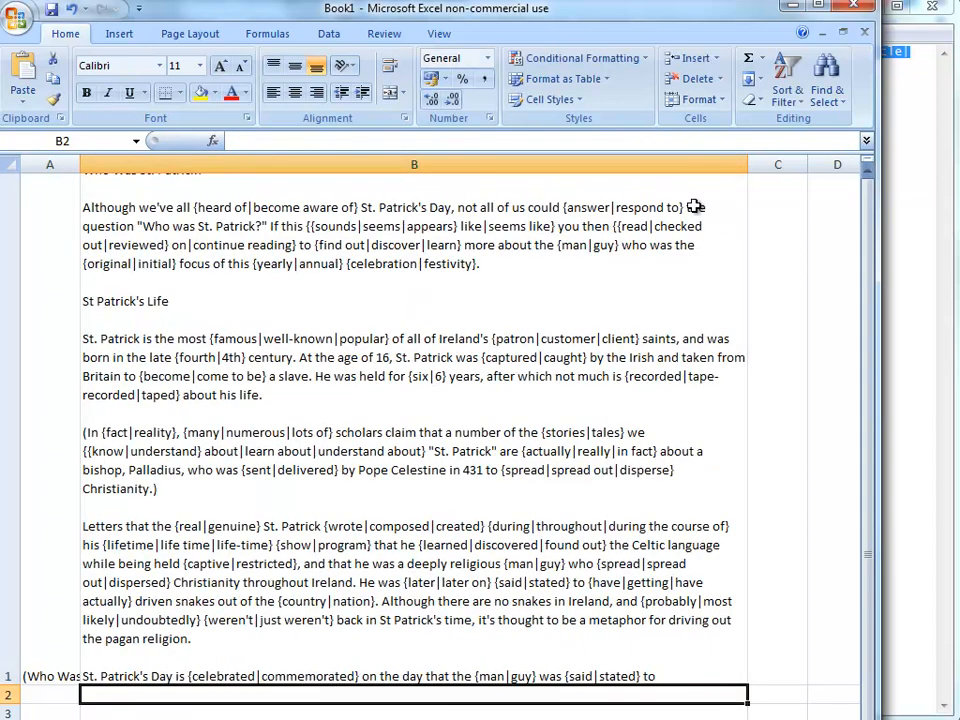
left_click(557, 583)
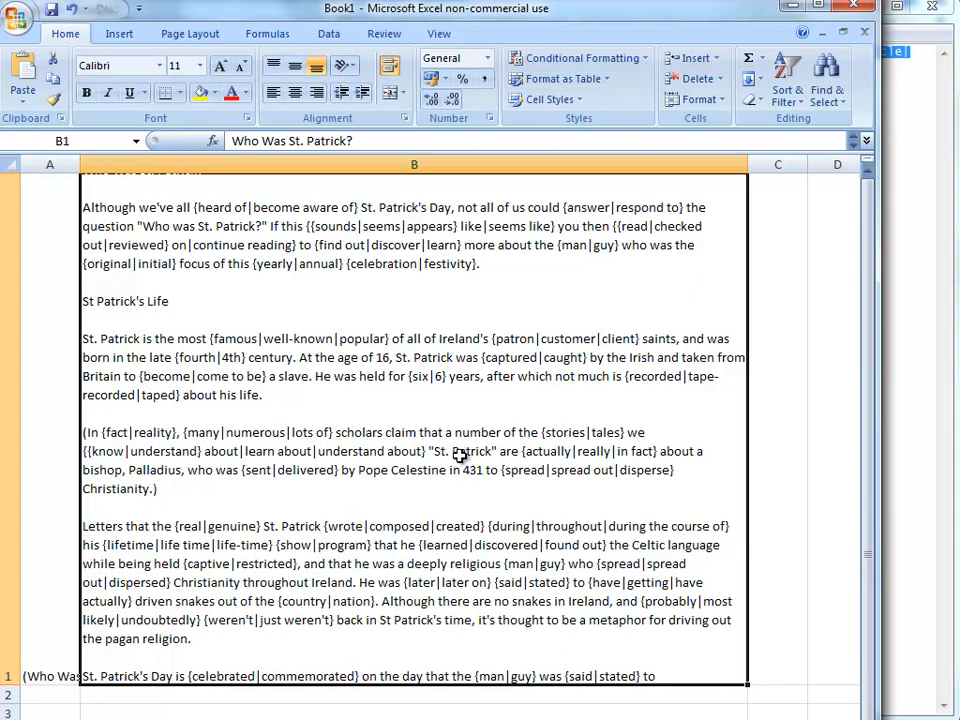
key("alt+Tab")
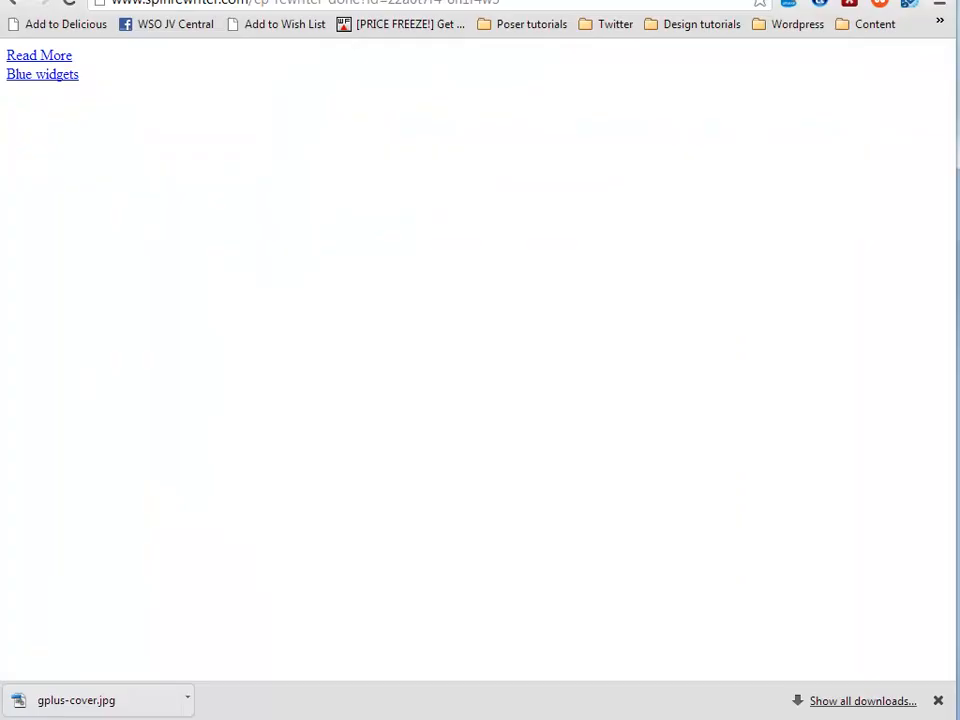
Clear the Select All highlight in the Step 3 spintax text box.
left_click(551, 447)
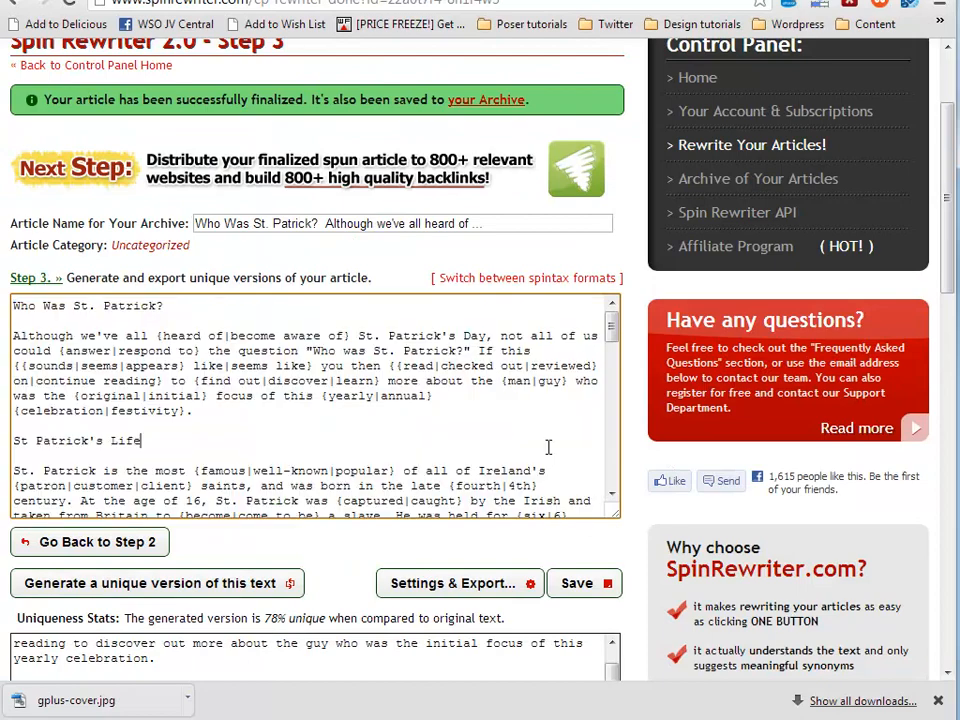